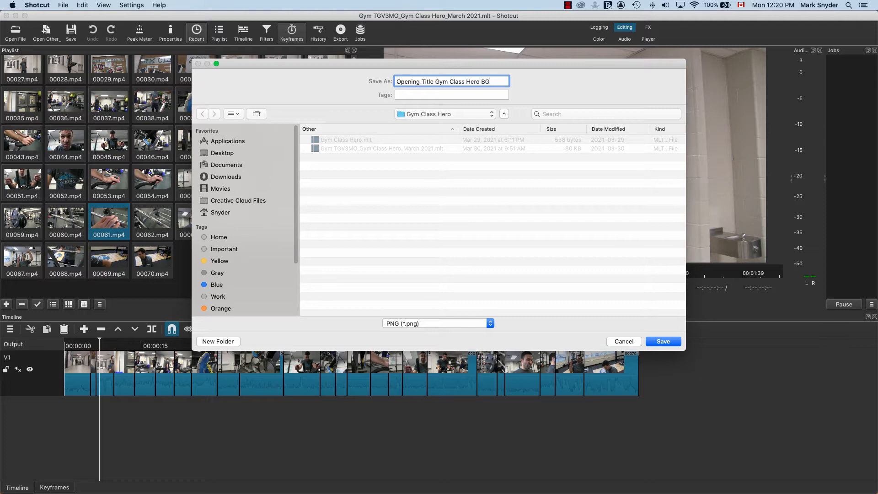
# Save the frame as PNG "Opening Title Gym Class Hero BG" in the 5Tb Seagate Drive folder of Gym Class Hero clips converted for Shotcut and WeVideo.
pyautogui.scroll(-3, 272, 270)
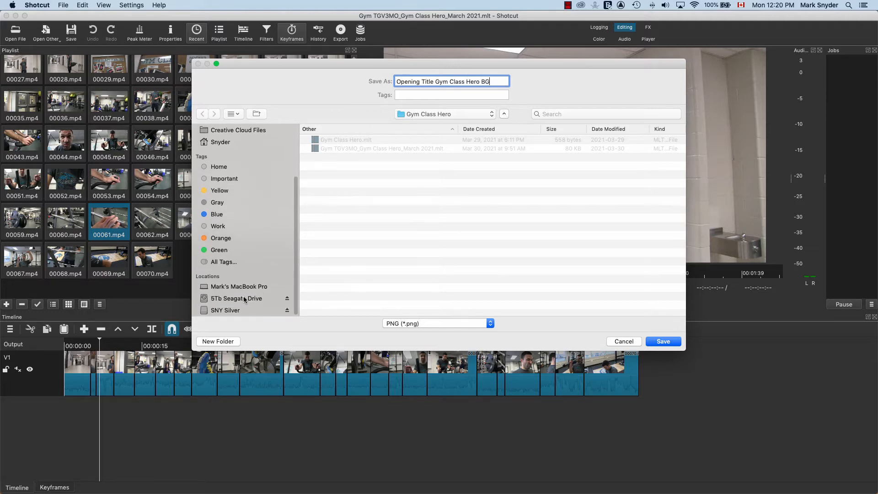
pyautogui.click(237, 298)
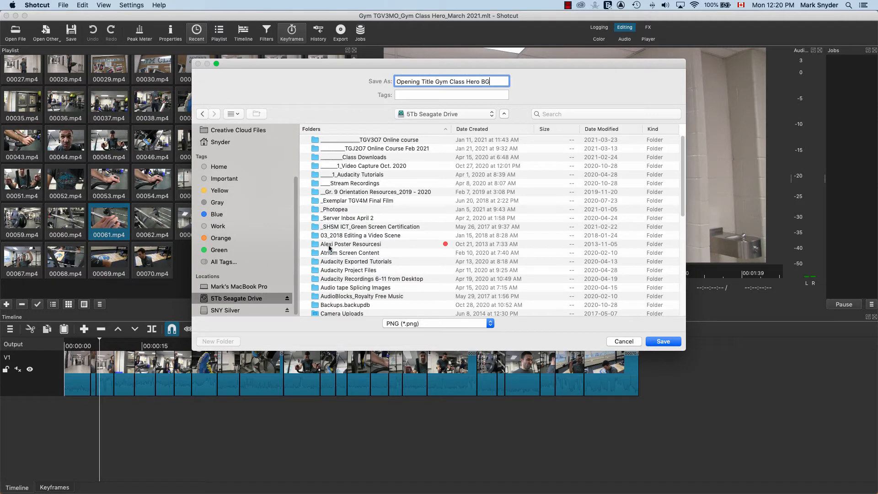
pyautogui.doubleClick(384, 140)
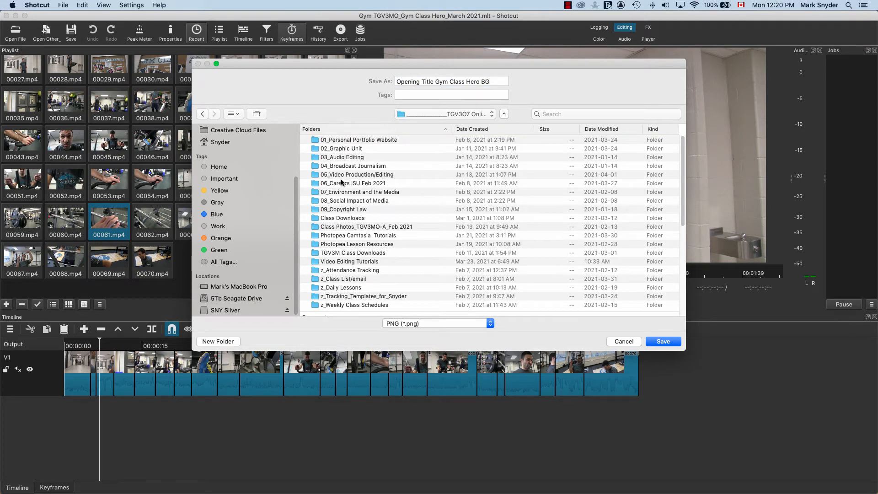
pyautogui.click(344, 176)
pyautogui.doubleClick(355, 175)
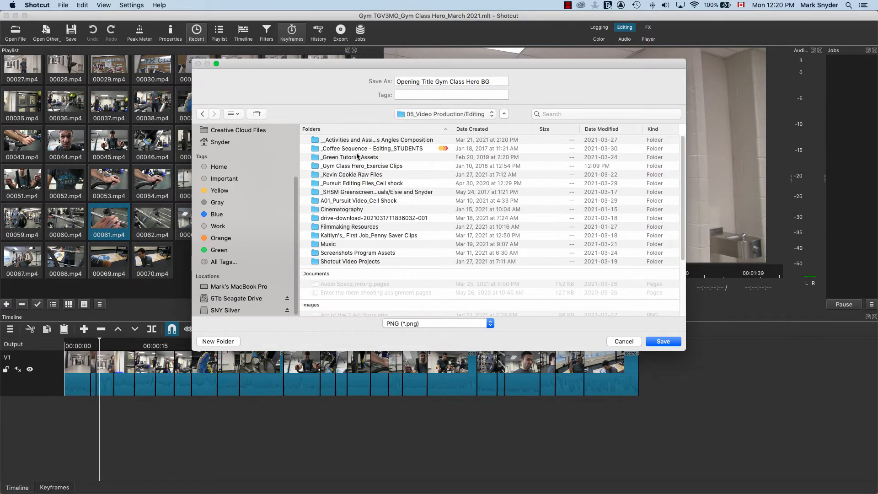
pyautogui.doubleClick(349, 167)
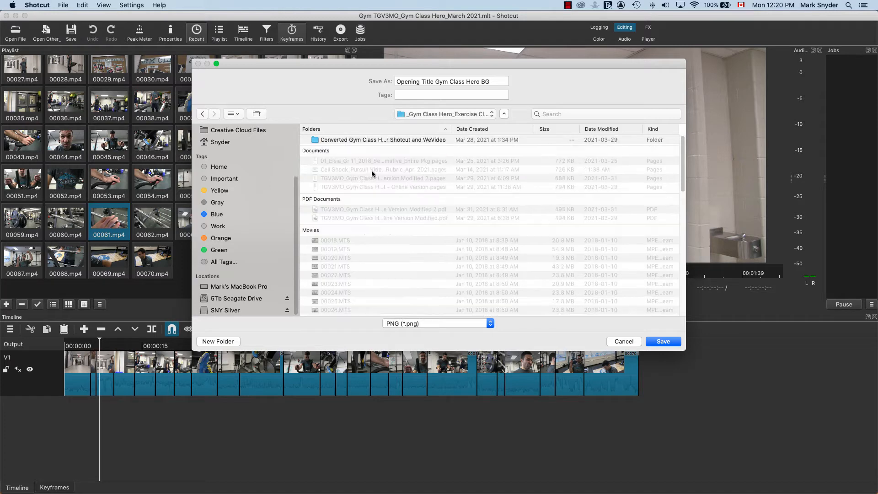
pyautogui.click(347, 141)
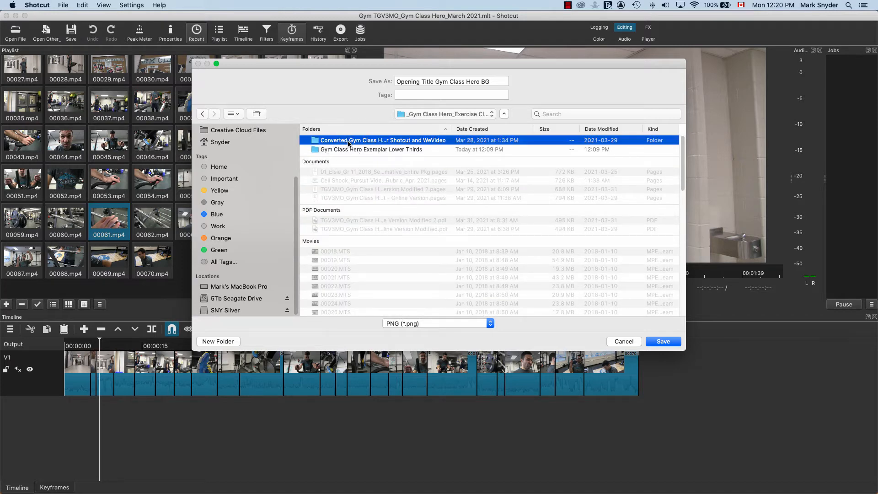
pyautogui.doubleClick(352, 142)
pyautogui.scroll(-10, 397, 215)
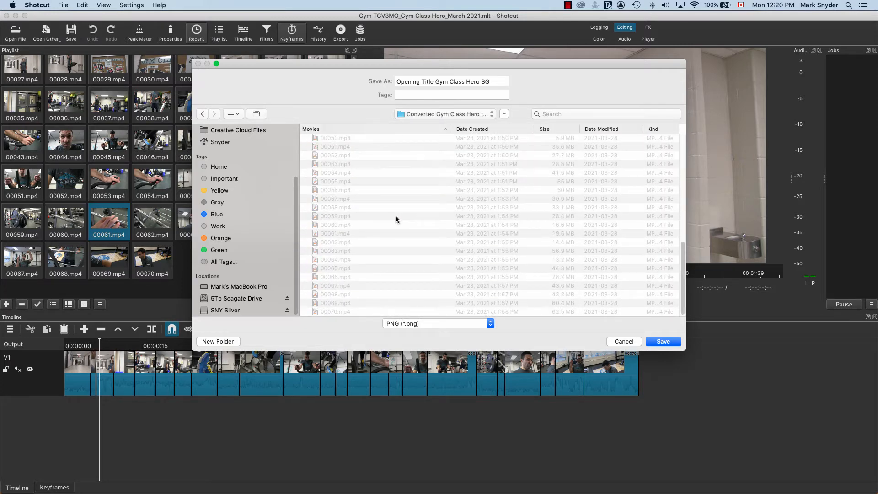
pyautogui.scroll(10, 387, 201)
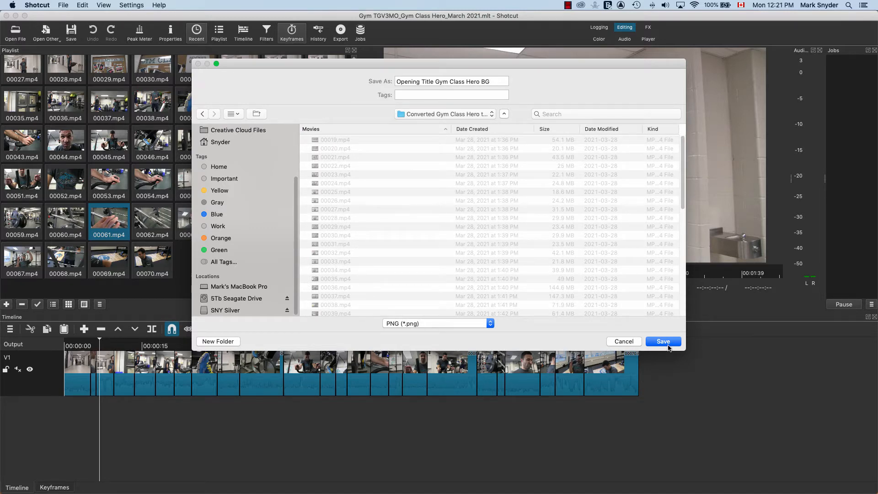
pyautogui.click(667, 345)
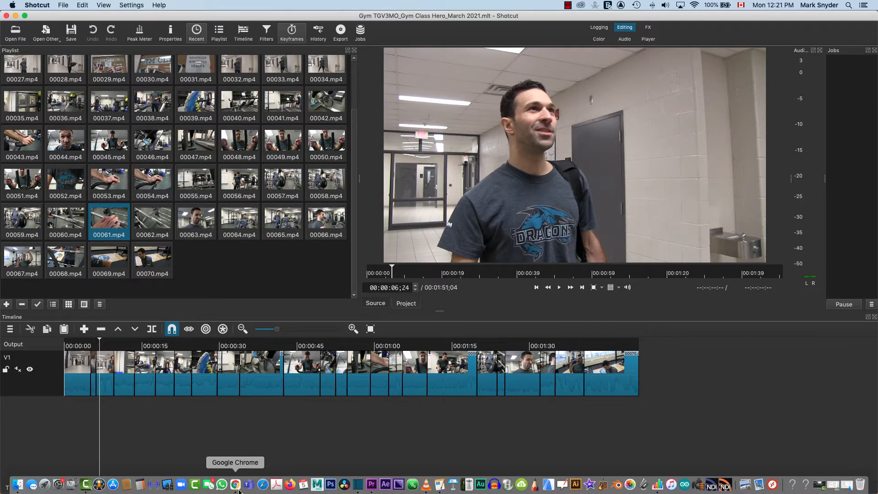
# Switch to Photopea in Chrome at full screen and place Opening Title Gym Class Hero BG.png from the converted clips folder into the blank document.
pyautogui.click(235, 486)
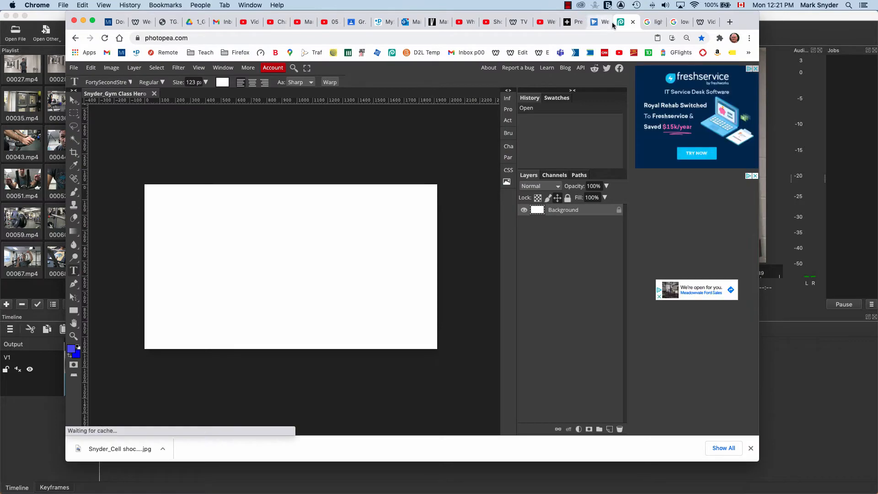
pyautogui.click(93, 21)
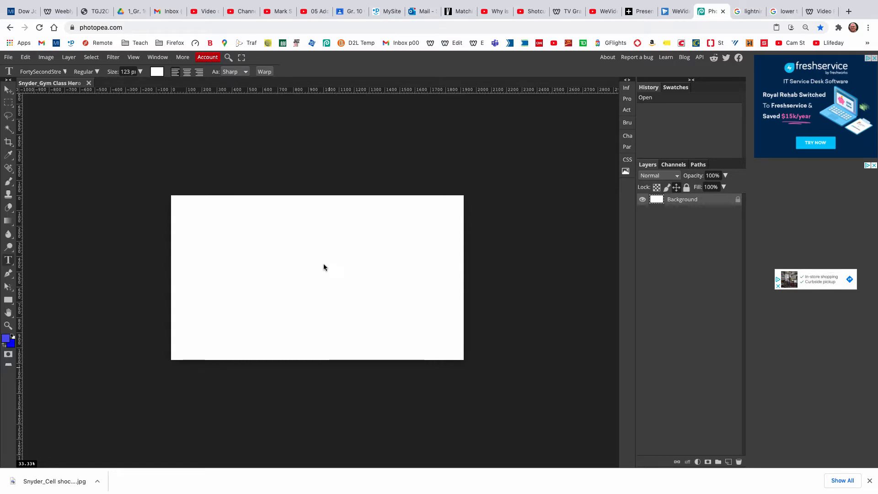
pyautogui.click(8, 59)
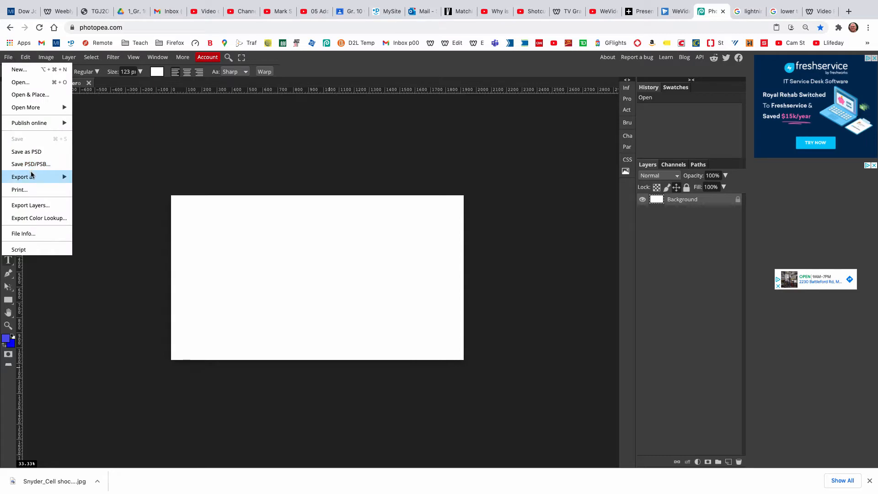
pyautogui.click(21, 94)
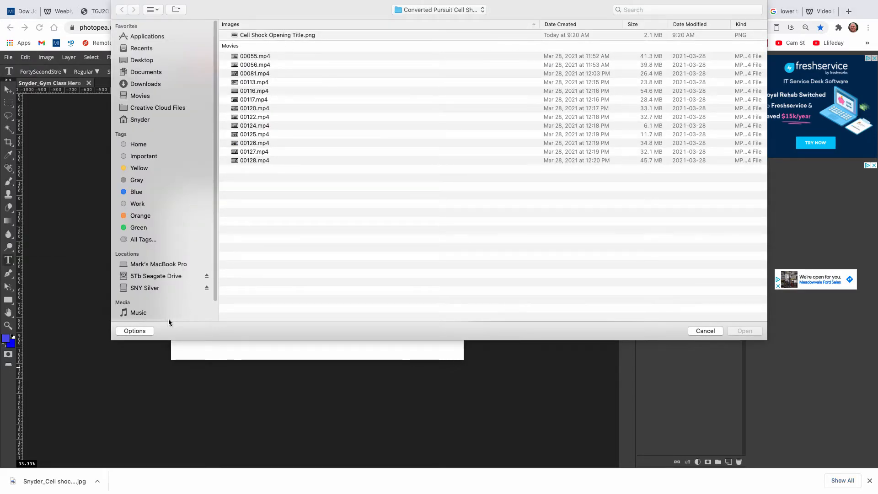
pyautogui.click(153, 276)
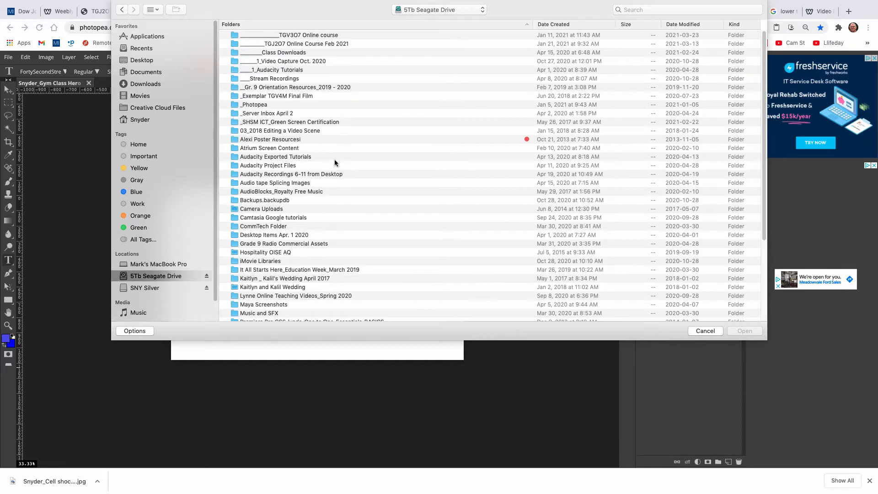
pyautogui.doubleClick(304, 36)
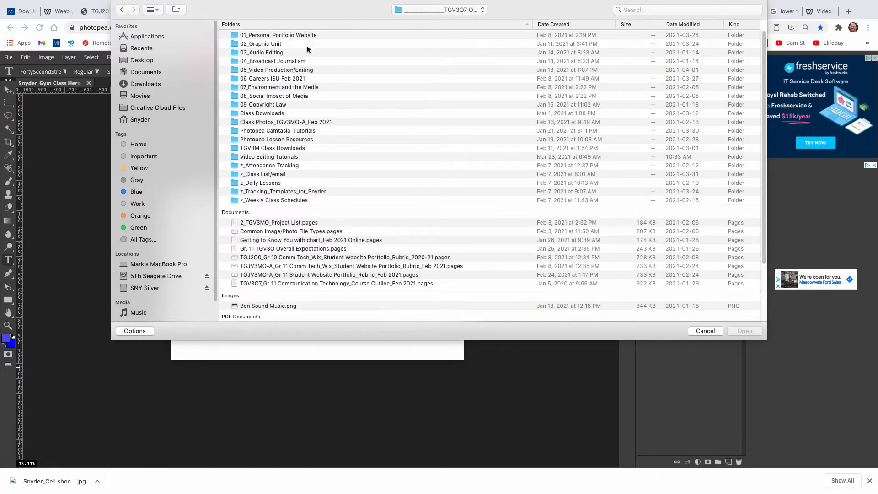
pyautogui.doubleClick(288, 71)
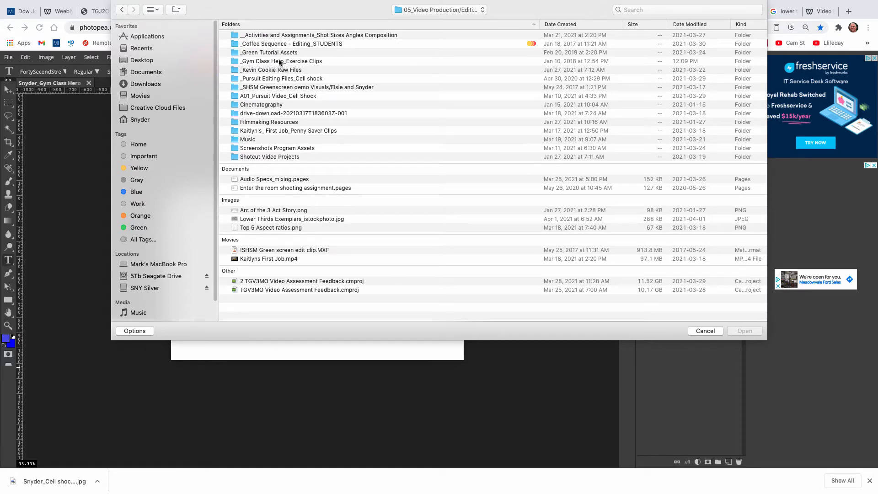
pyautogui.click(280, 62)
pyautogui.doubleClick(282, 62)
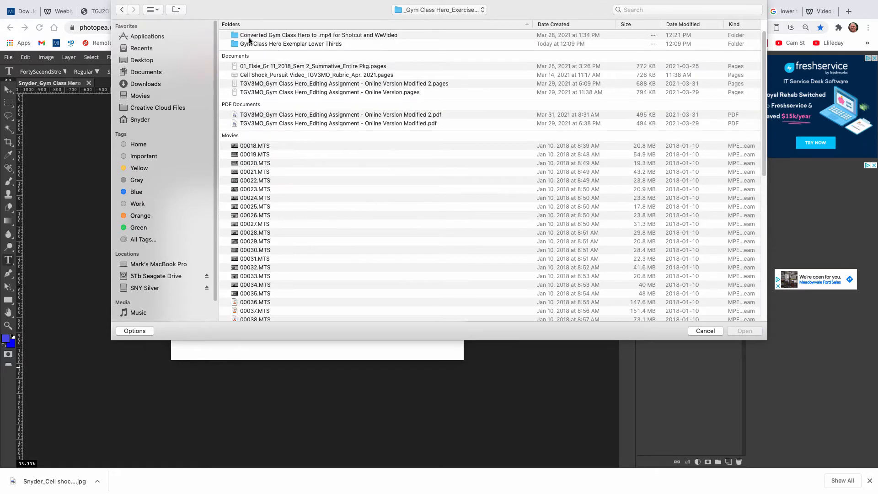
pyautogui.click(273, 35)
pyautogui.press('Return')
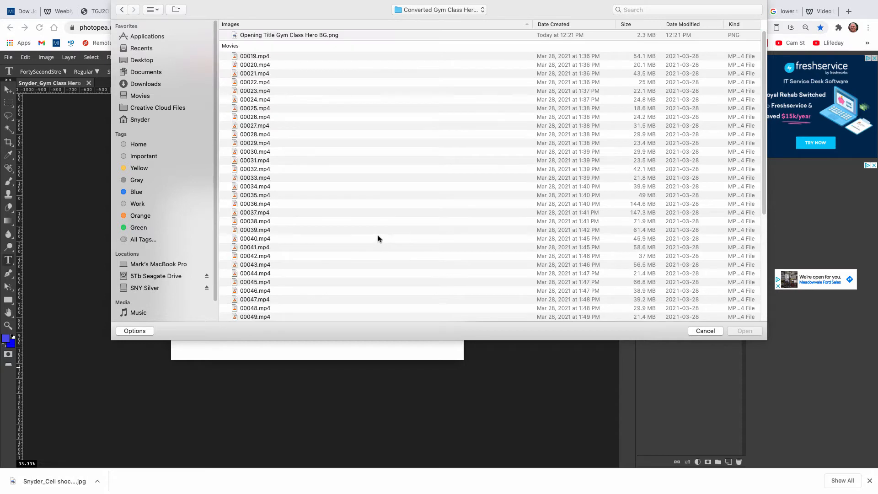
pyautogui.click(280, 36)
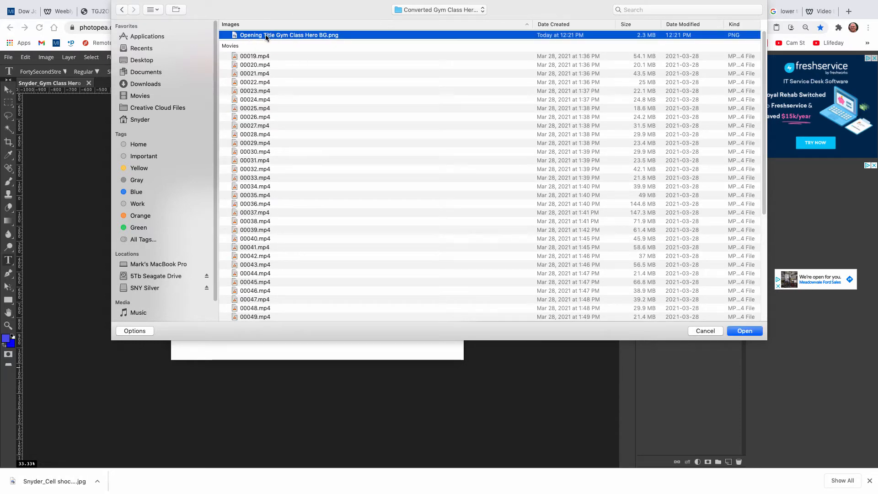
pyautogui.doubleClick(313, 36)
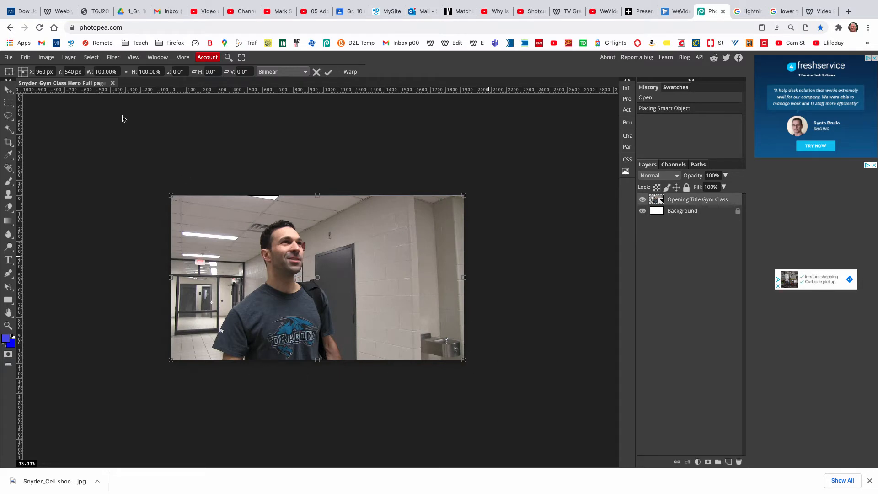
# Turn on transform controls for the Move tool and scale the placed image to about 101.15% so it covers the canvas.
pyautogui.click(9, 90)
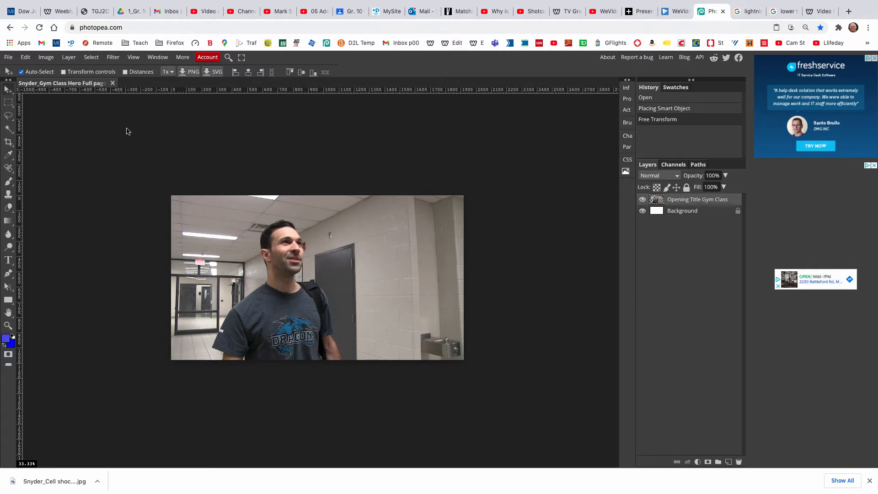
pyautogui.click(74, 74)
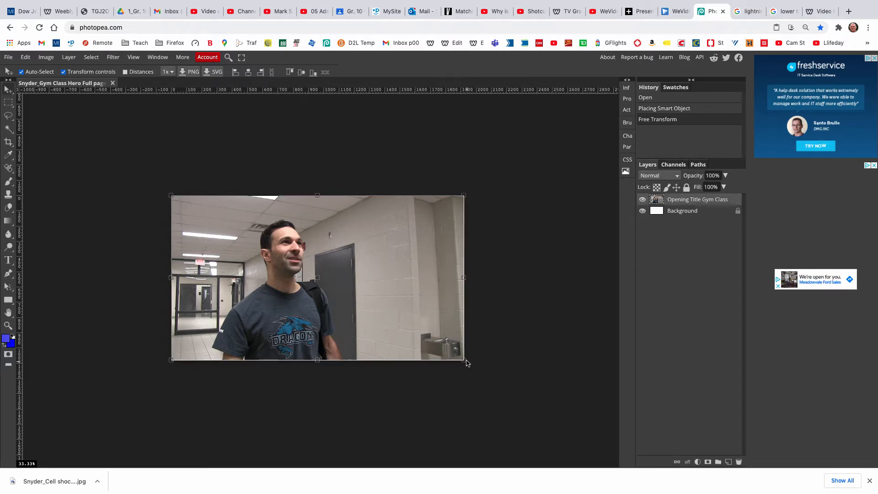
pyautogui.moveTo(466, 362); pyautogui.dragTo(468, 364)
pyautogui.moveTo(427, 333); pyautogui.dragTo(427, 332)
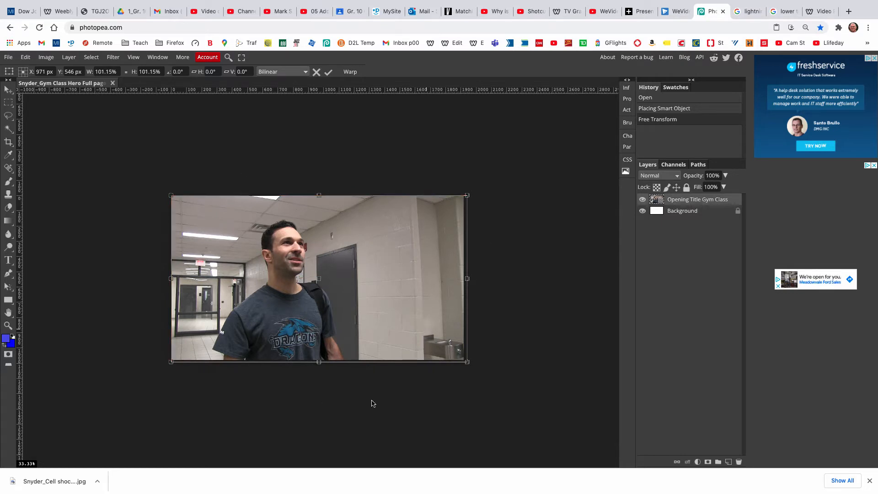
pyautogui.click(328, 72)
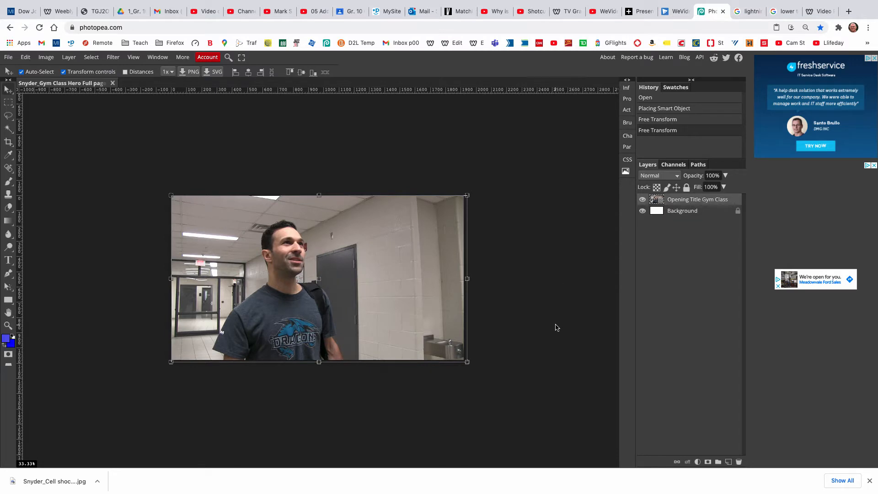
# Add the white title text "Gym Class Hero" and move it over the lower part of the image, fully inside the canvas.
pyautogui.click(8, 260)
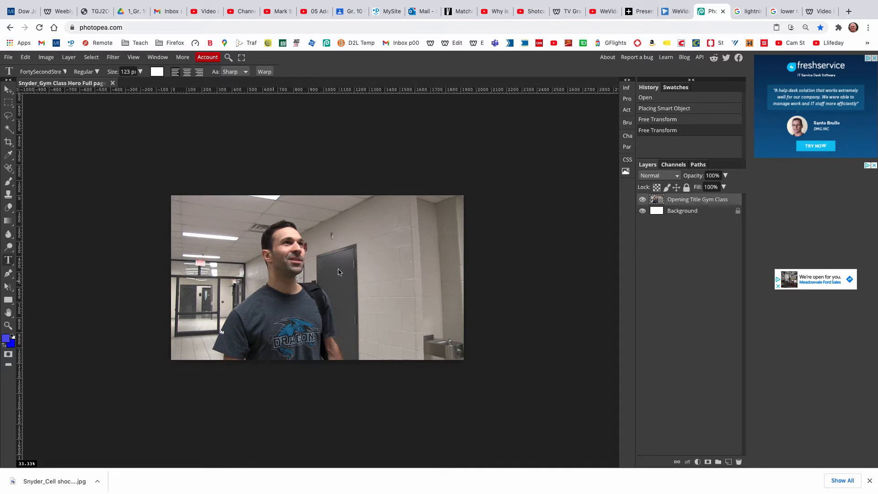
pyautogui.click(350, 257)
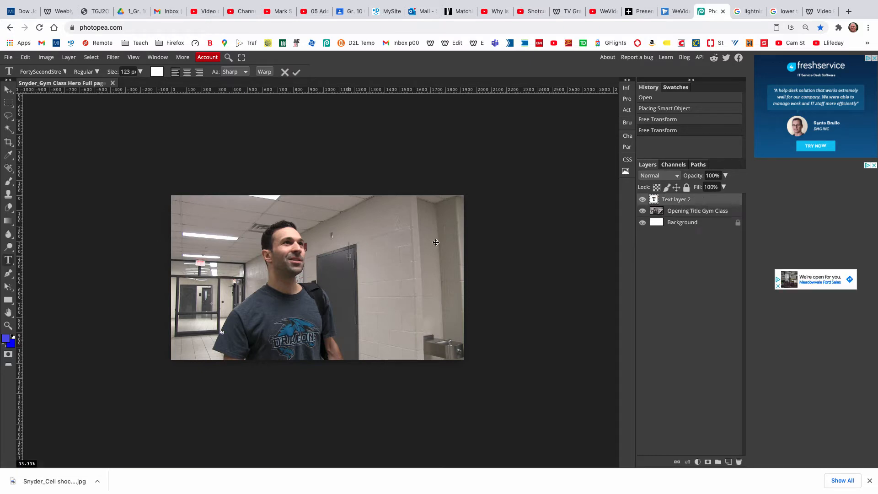
pyautogui.write('GYM')
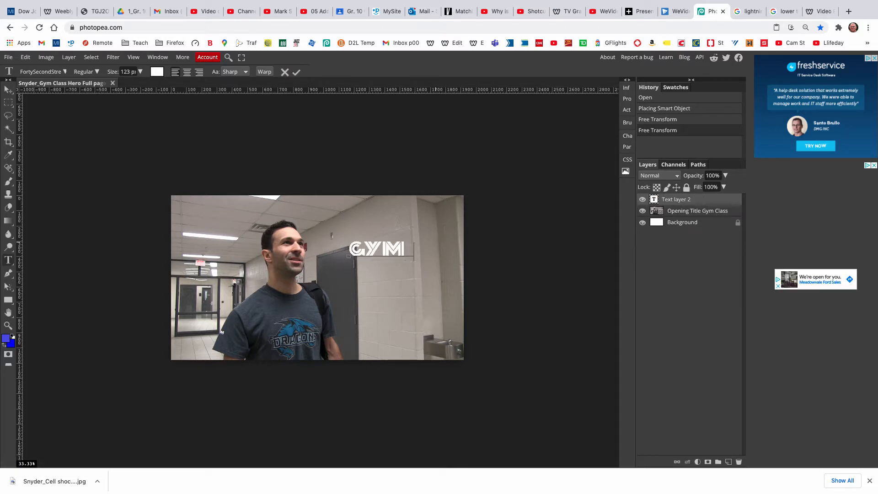
pyautogui.write(' CLAS')
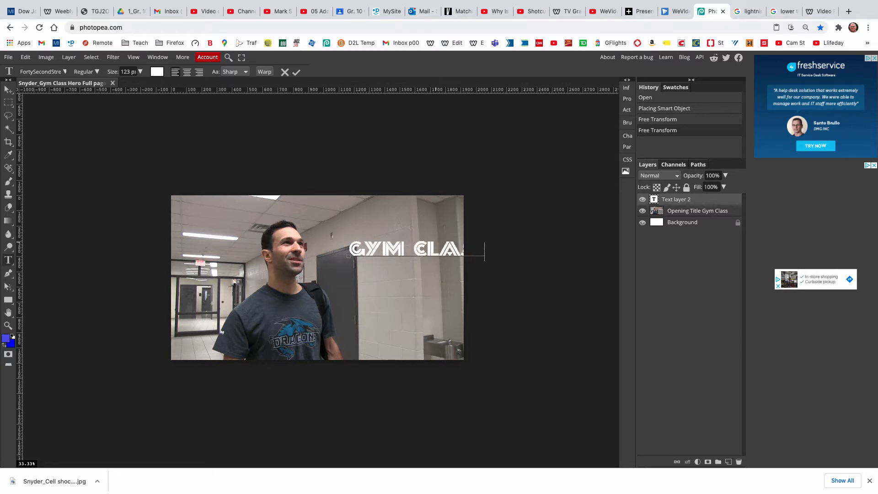
pyautogui.write('S HERO')
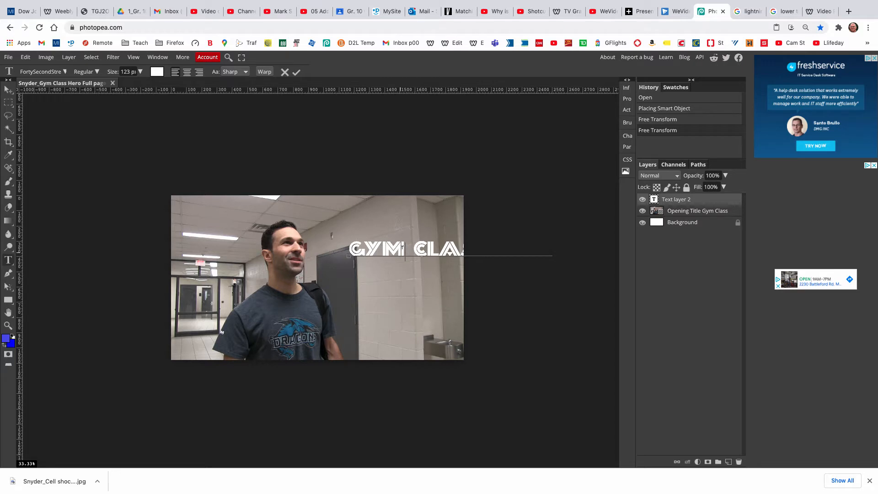
pyautogui.click(296, 72)
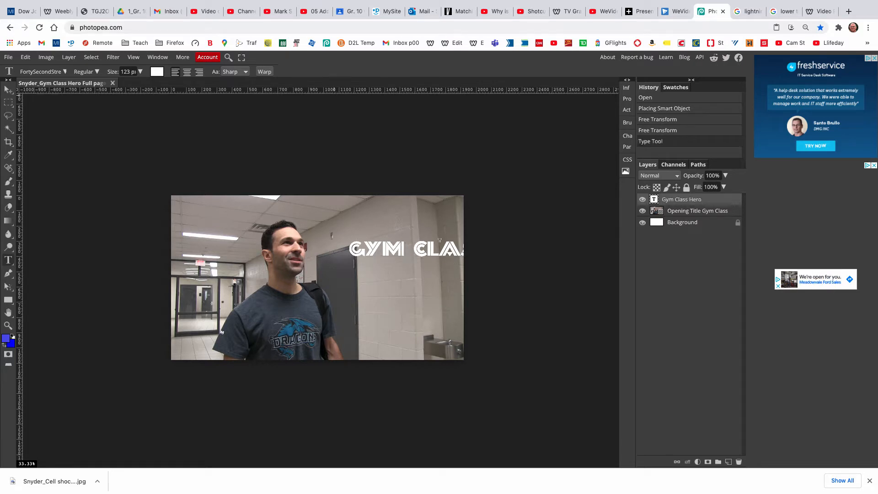
pyautogui.click(10, 90)
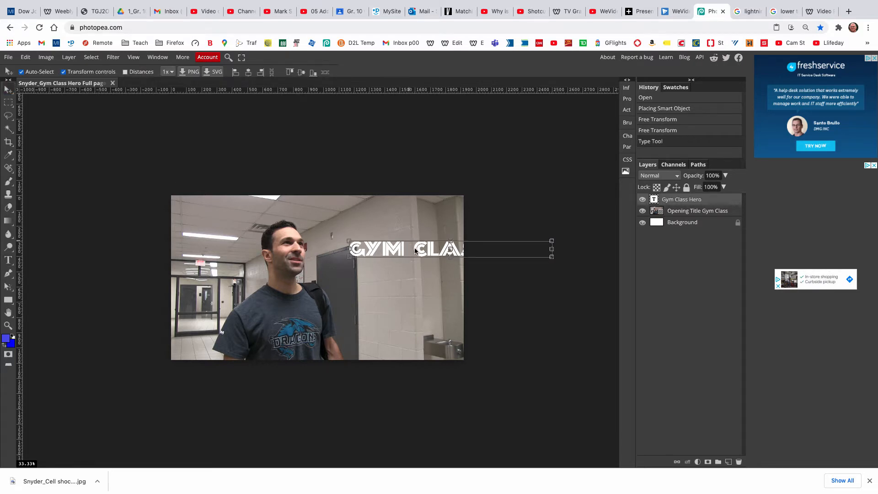
pyautogui.moveTo(423, 252); pyautogui.dragTo(327, 328)
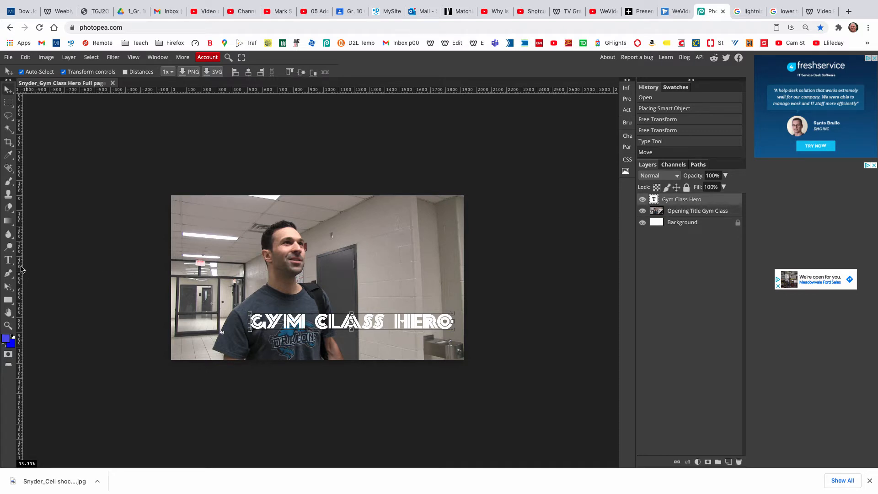
# Break the title text into three lines reading Gym, Class and Hero.
pyautogui.click(8, 260)
pyautogui.click(311, 322)
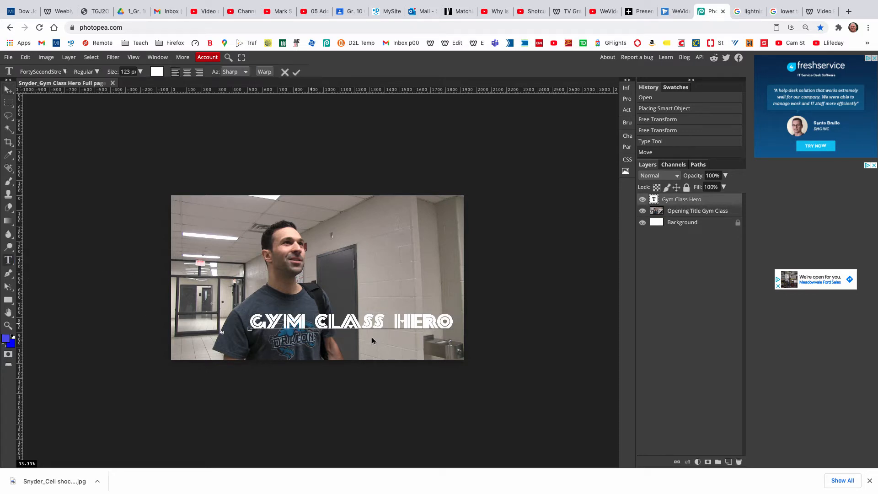
pyautogui.press('BackSpace')
pyautogui.press('Return')
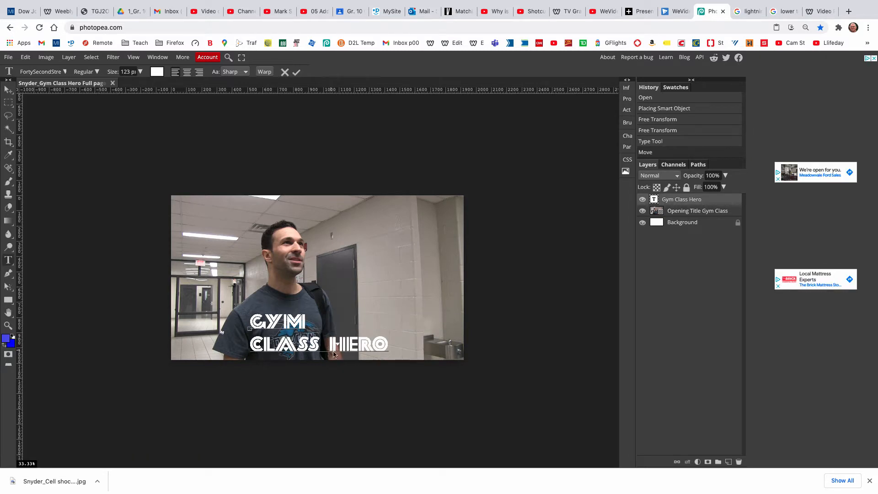
pyautogui.press('BackSpace')
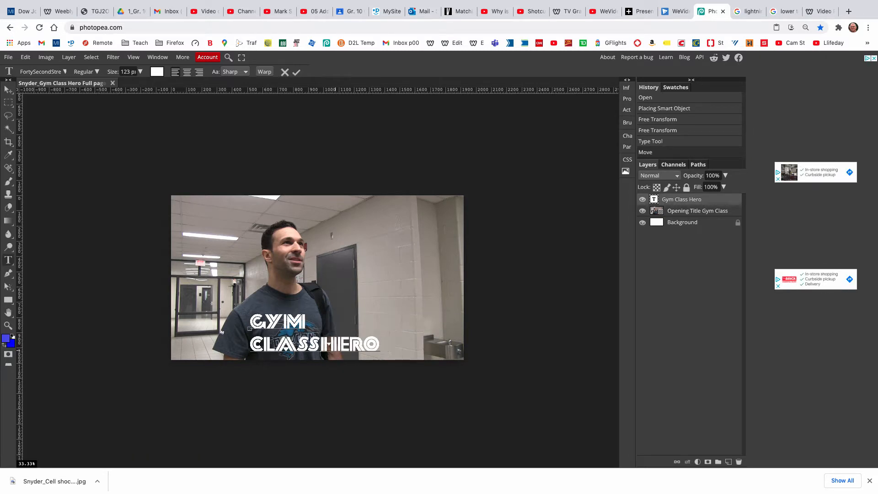
pyautogui.press('Return')
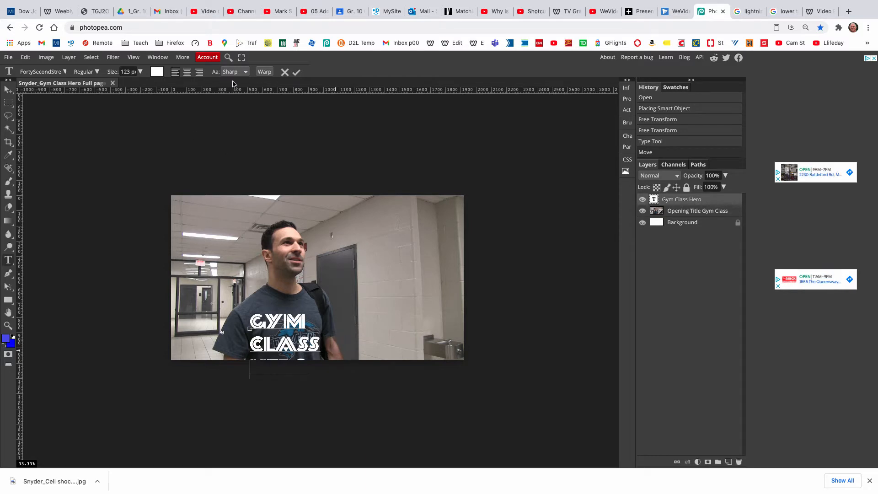
pyautogui.click(293, 73)
# Try the three-line title at several spots over the image and place it across the door edge and wall beside the man.
pyautogui.click(9, 89)
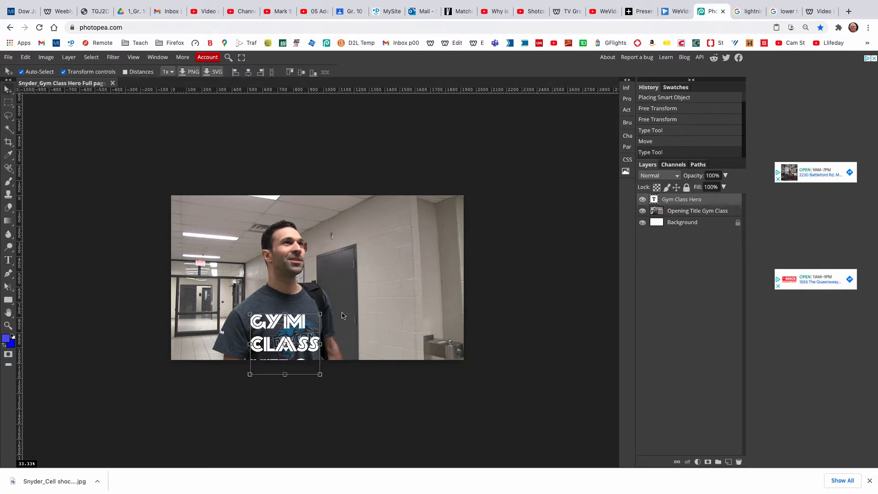
pyautogui.moveTo(292, 343); pyautogui.dragTo(400, 282)
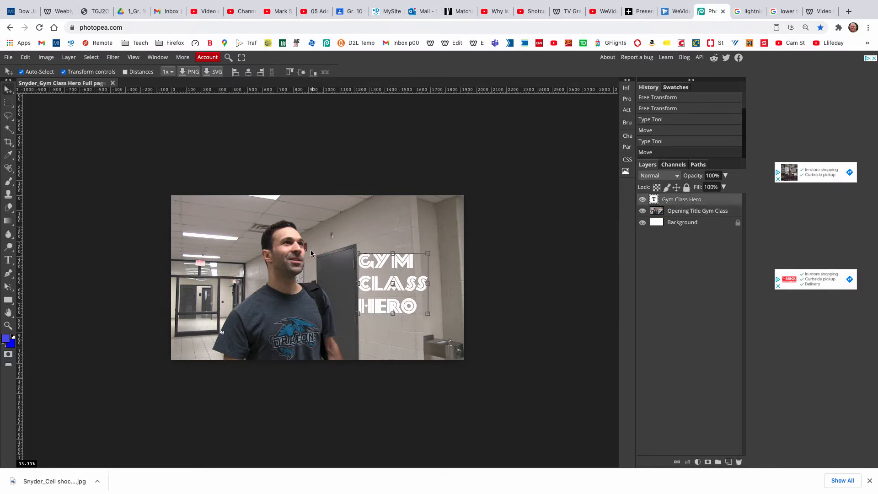
pyautogui.moveTo(397, 285); pyautogui.dragTo(213, 266)
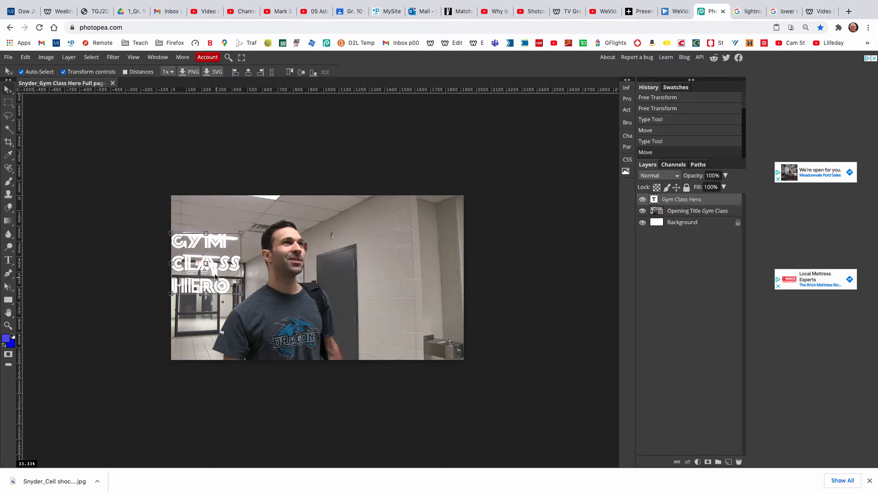
pyautogui.moveTo(215, 277); pyautogui.dragTo(304, 261)
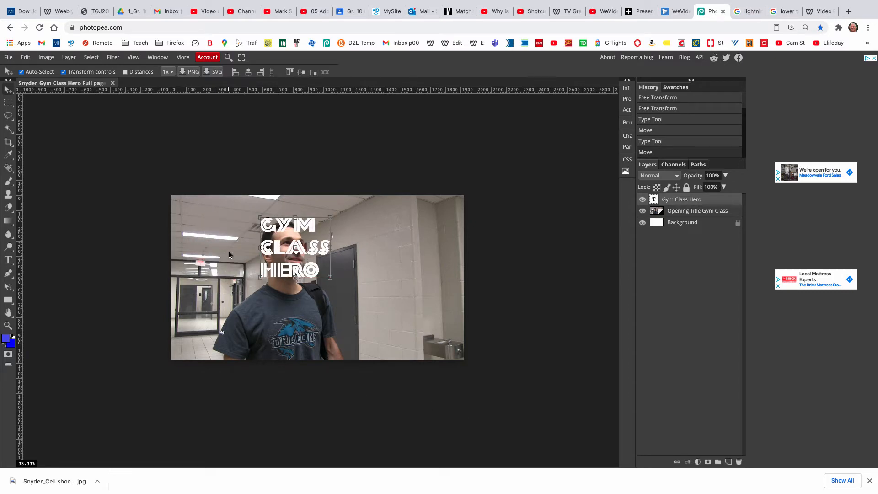
pyautogui.hotkey('ctrl', 'alt', 't')
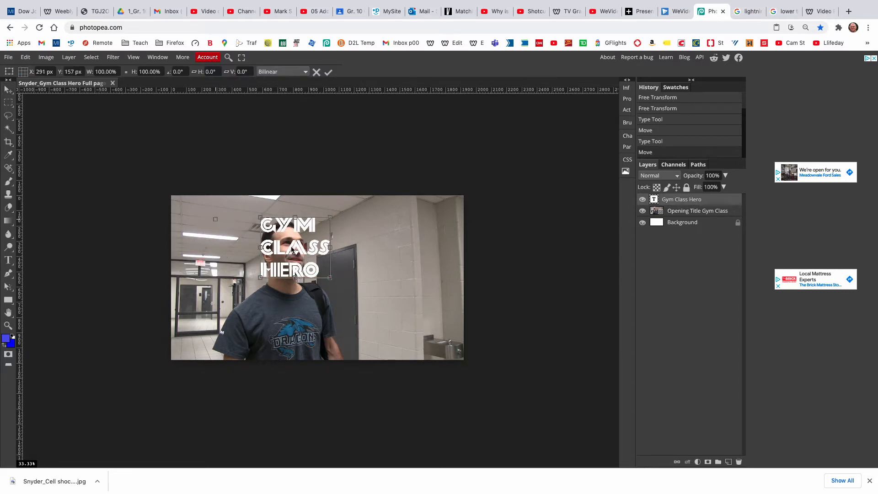
pyautogui.moveTo(289, 247); pyautogui.dragTo(240, 238)
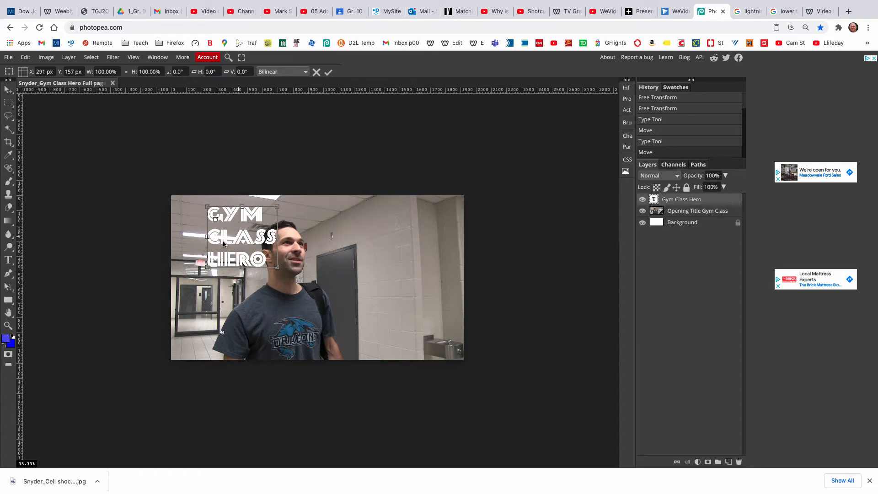
pyautogui.moveTo(228, 237); pyautogui.dragTo(304, 321)
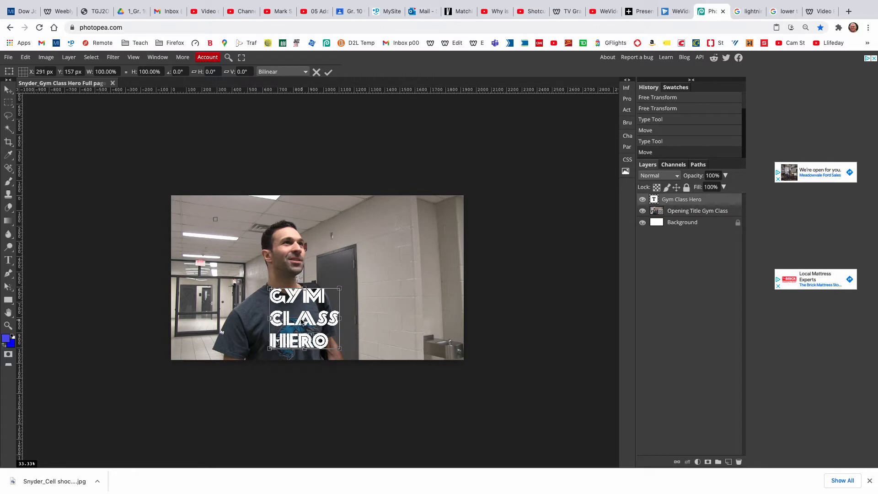
pyautogui.moveTo(302, 322); pyautogui.dragTo(380, 279)
pyautogui.click(328, 72)
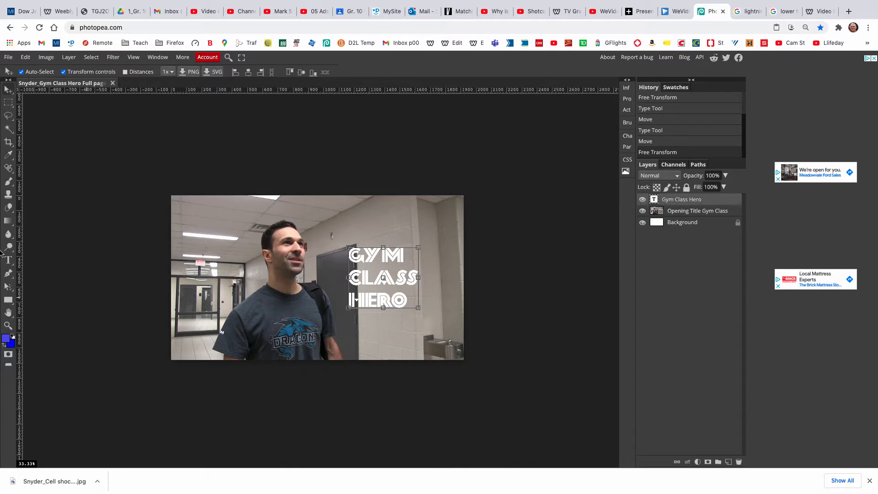
# Try the Faster One font on the whole title text.
pyautogui.click(8, 261)
pyautogui.doubleClick(375, 296)
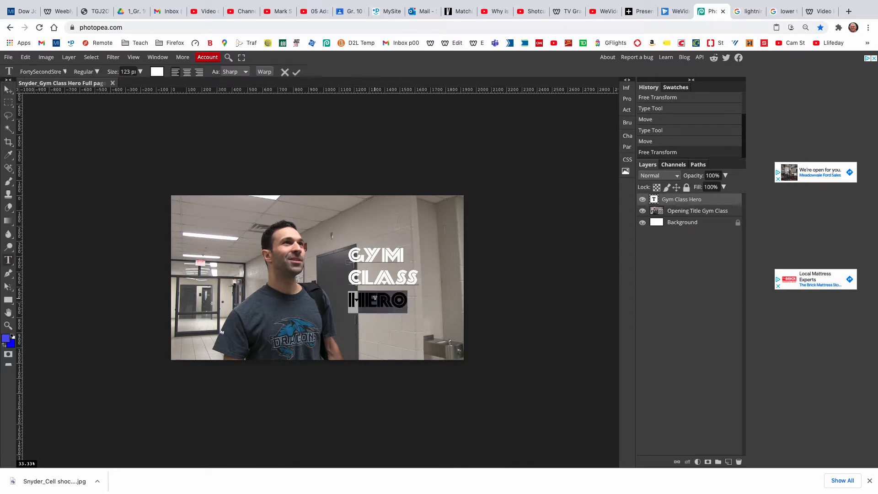
pyautogui.hotkey('ctrl', 'a')
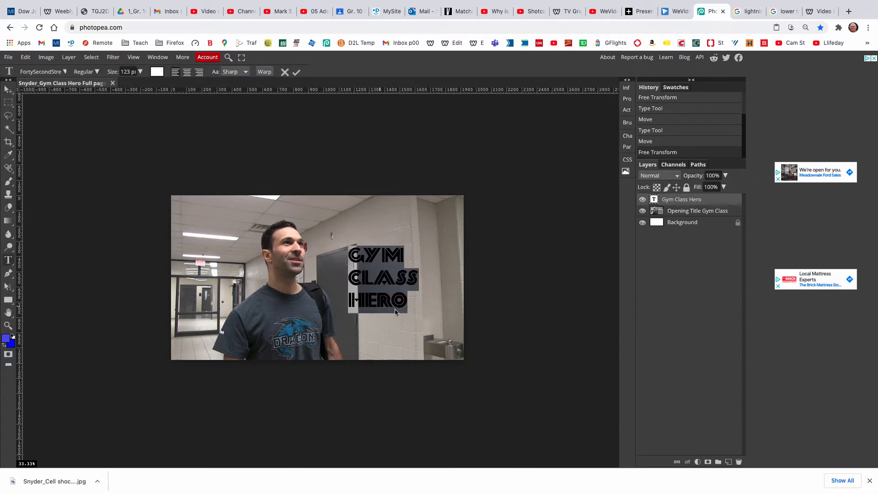
pyautogui.click(63, 73)
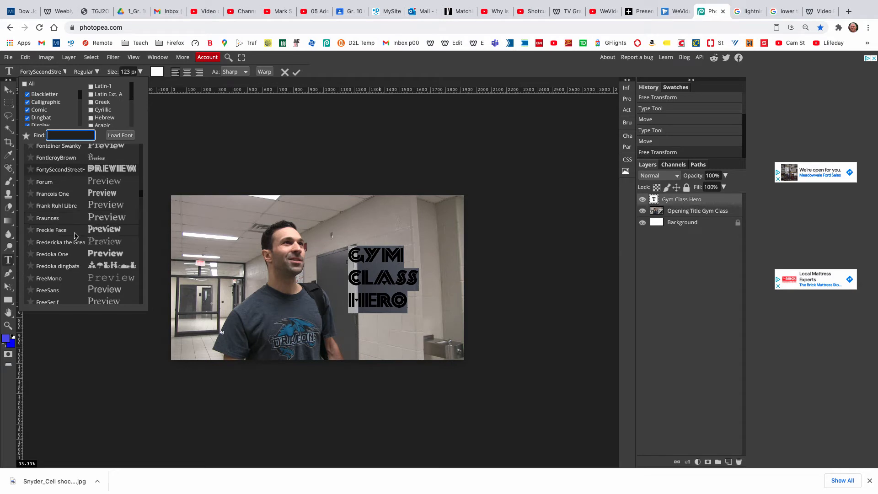
pyautogui.scroll(2, 90, 263)
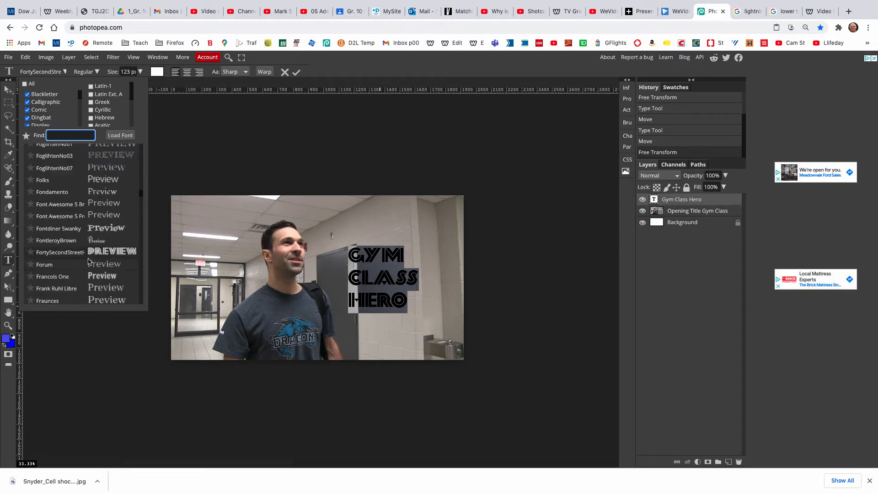
pyautogui.scroll(6, 88, 251)
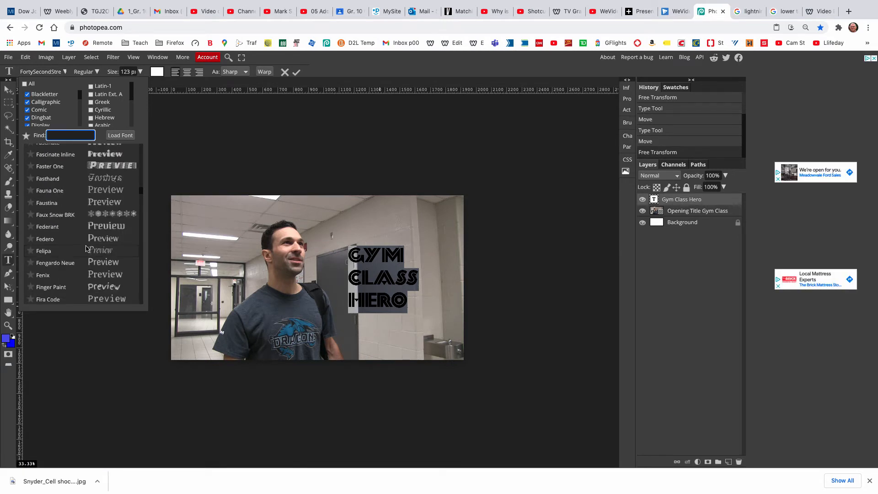
pyautogui.click(99, 168)
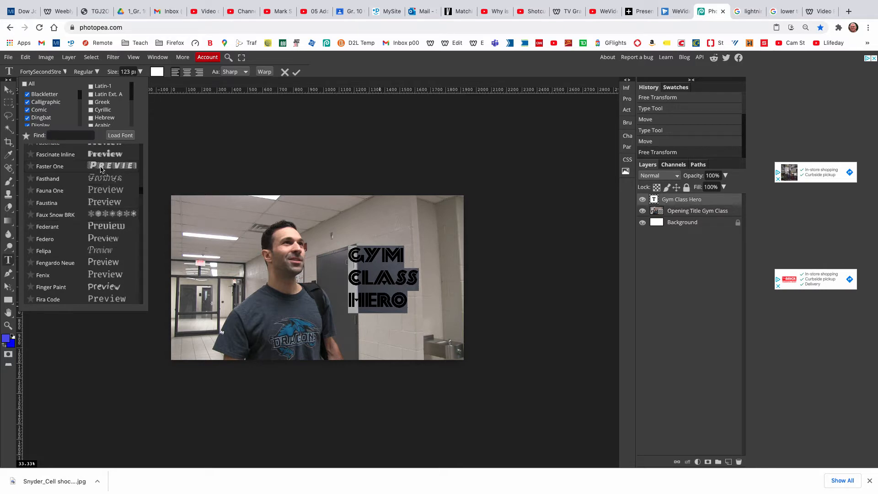
pyautogui.click(295, 75)
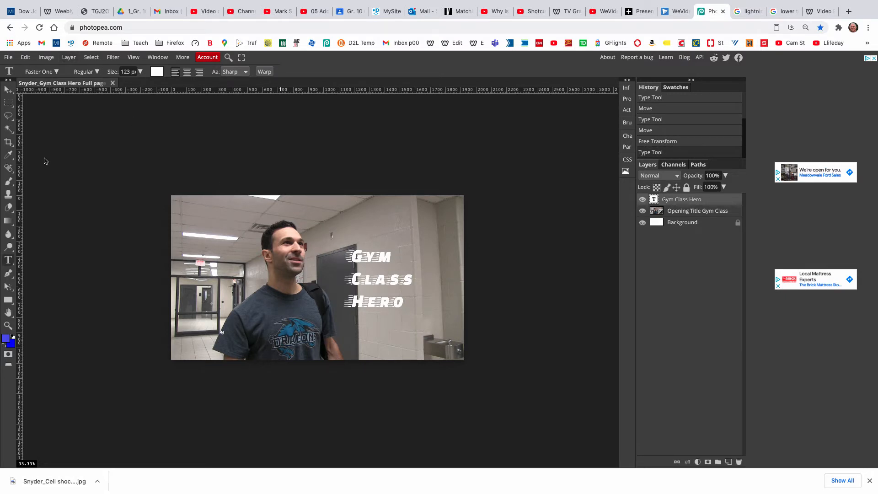
# Change the font of the whole title to Familiar Pro Bold.
pyautogui.doubleClick(366, 310)
pyautogui.hotkey('ctrl', 'a')
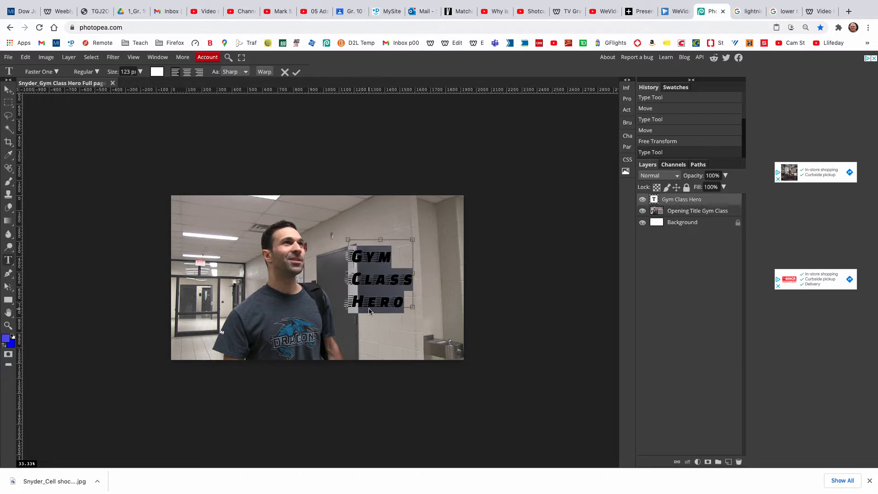
pyautogui.click(56, 74)
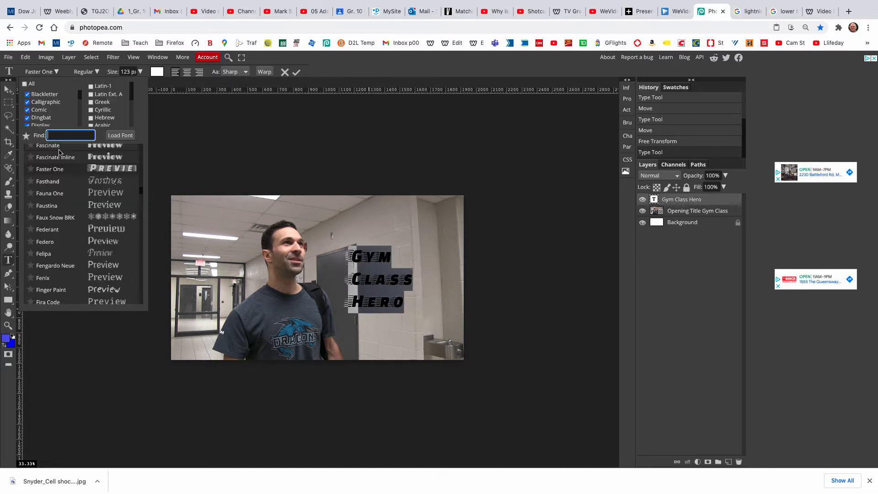
pyautogui.scroll(3, 73, 183)
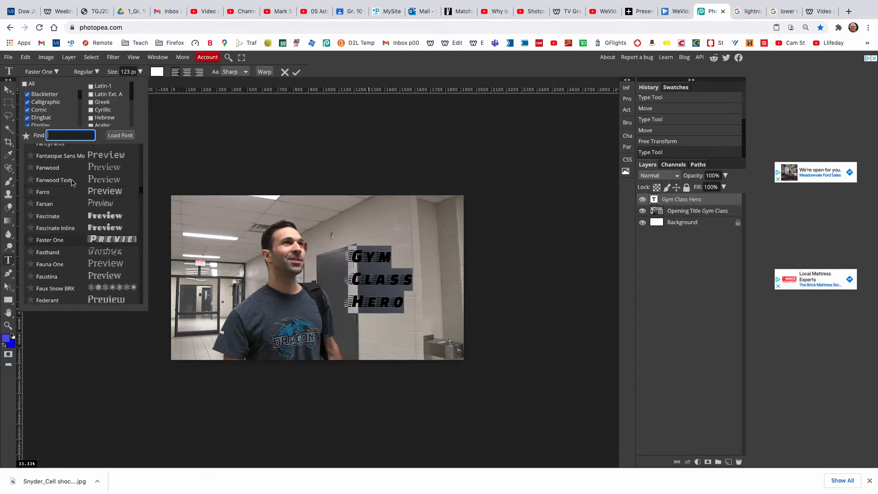
pyautogui.scroll(2, 74, 184)
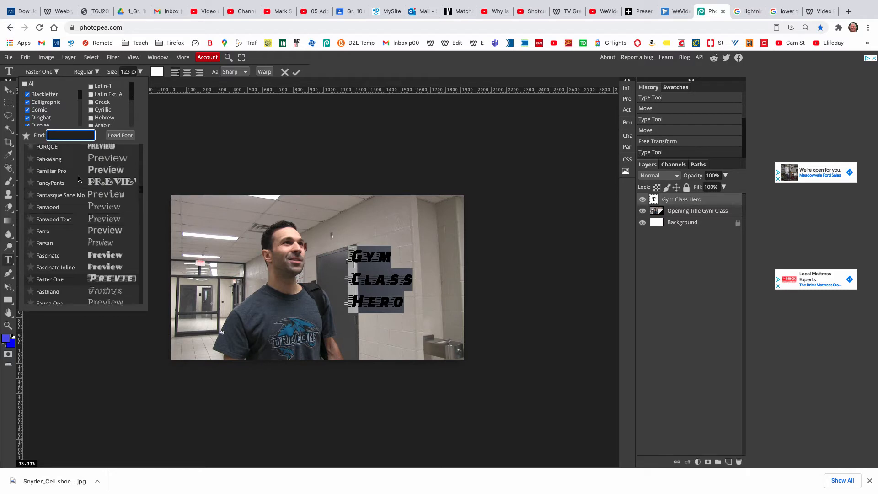
pyautogui.click(98, 174)
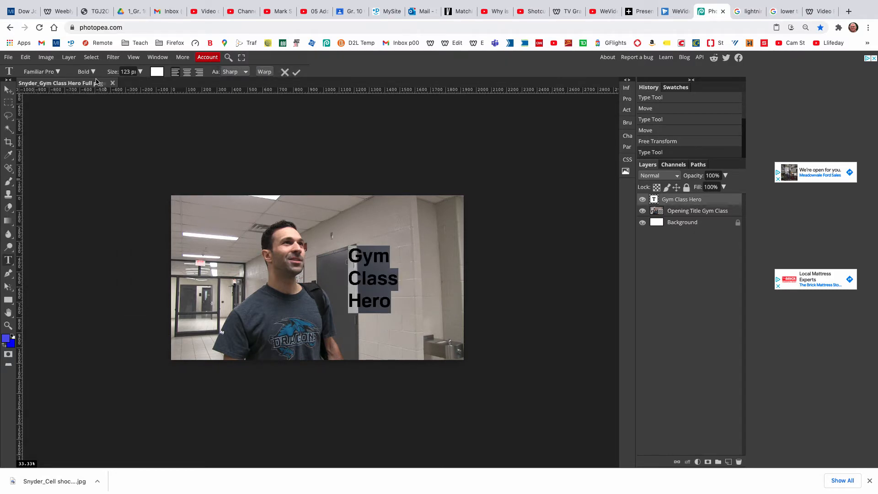
pyautogui.click(297, 72)
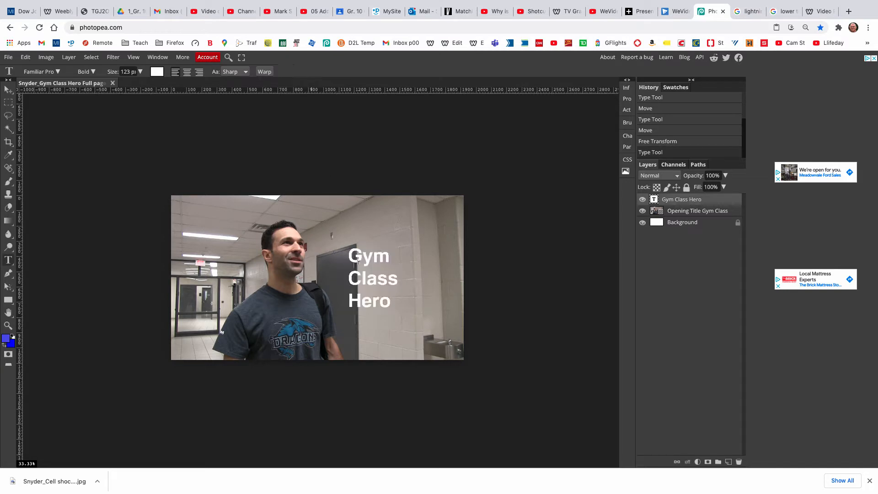
# Increase the font size of the whole title to 150 px.
pyautogui.doubleClick(384, 299)
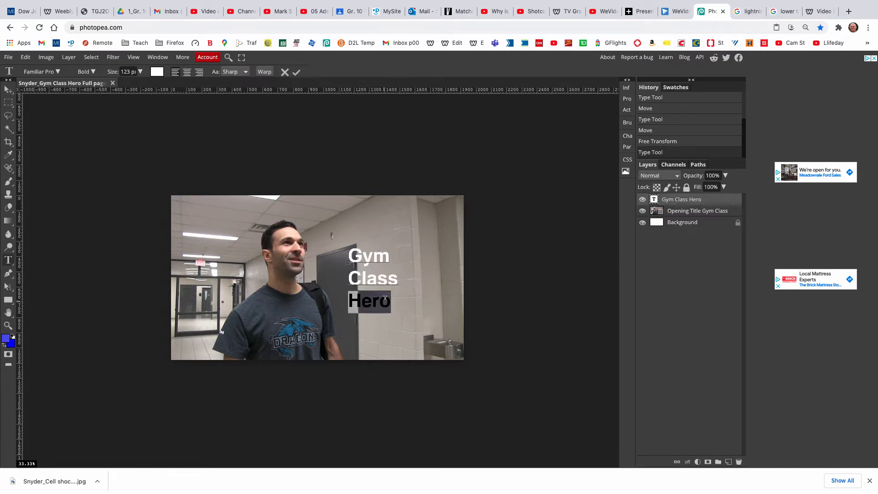
pyautogui.press('super+a')
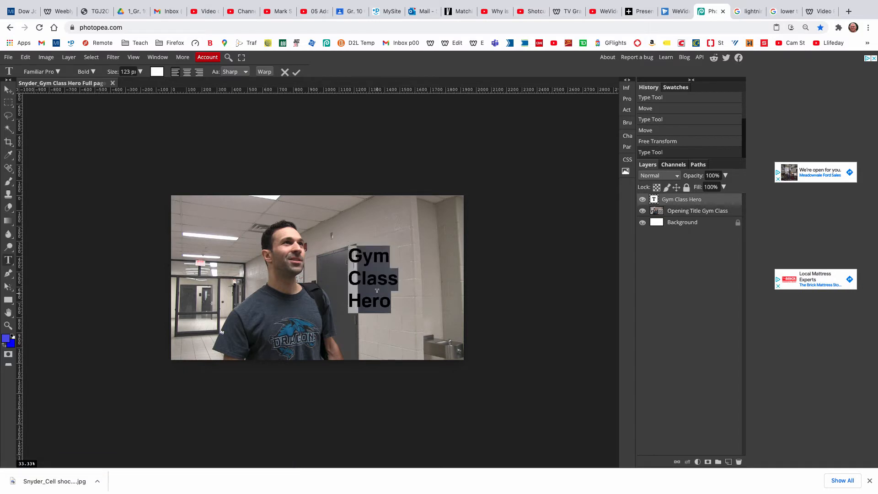
pyautogui.click(139, 77)
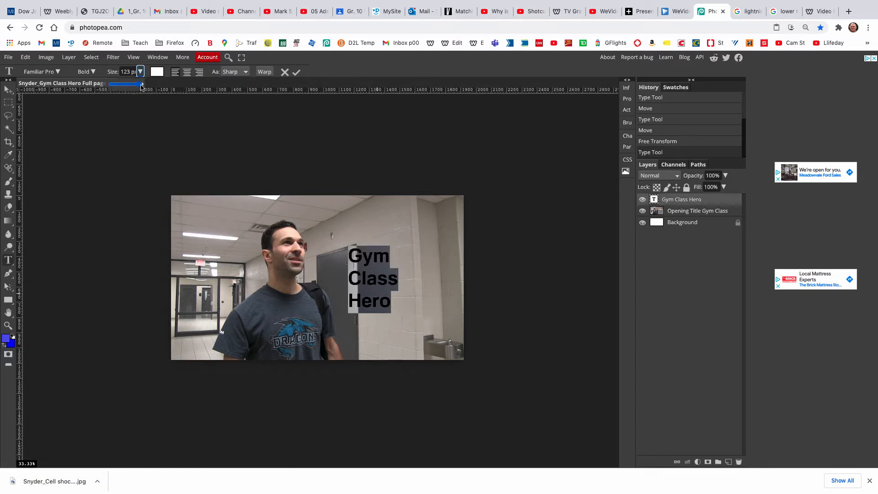
pyautogui.moveTo(136, 84); pyautogui.dragTo(142, 84)
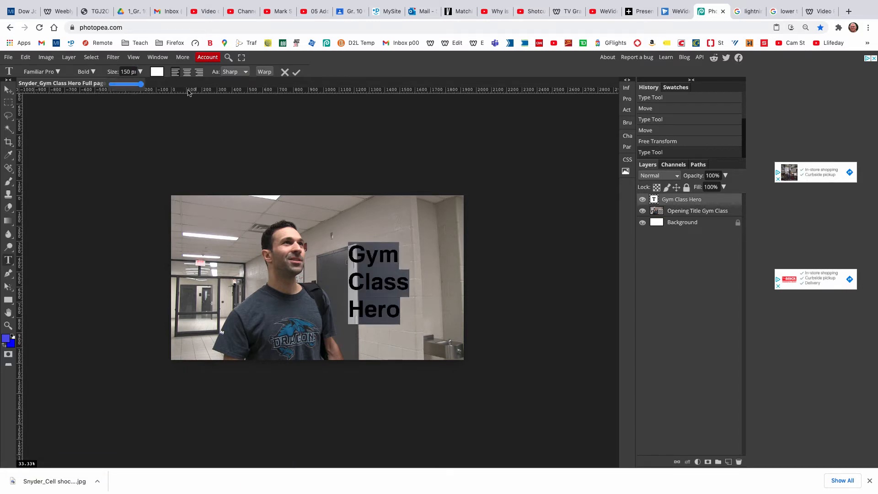
pyautogui.click(296, 72)
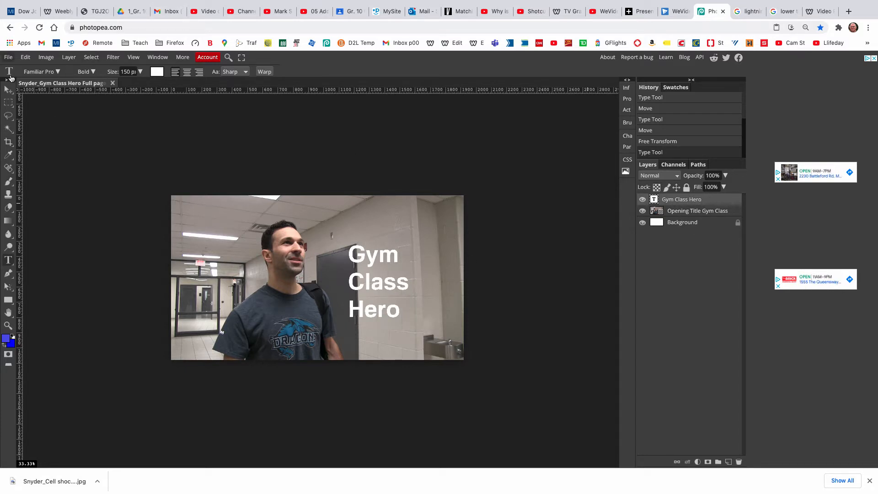
# Scale the three-line title up proportionally to about 119% and reposition it across the door edge and wall.
pyautogui.click(9, 92)
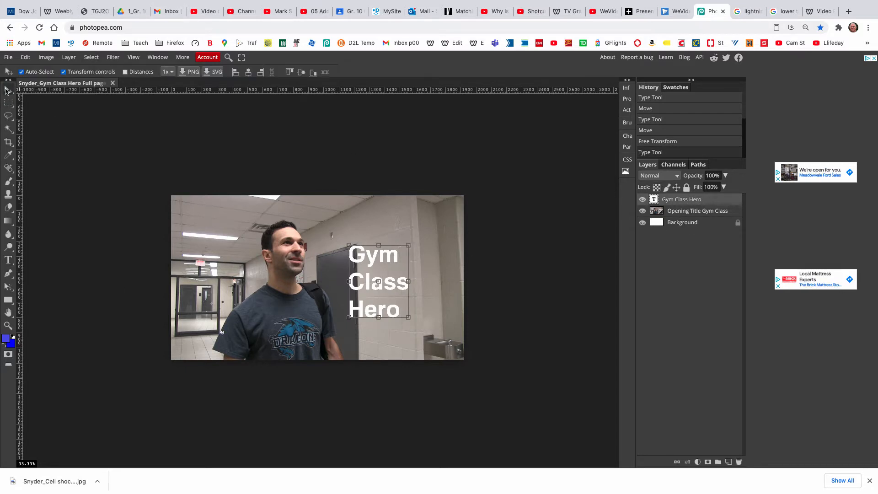
pyautogui.click(409, 246)
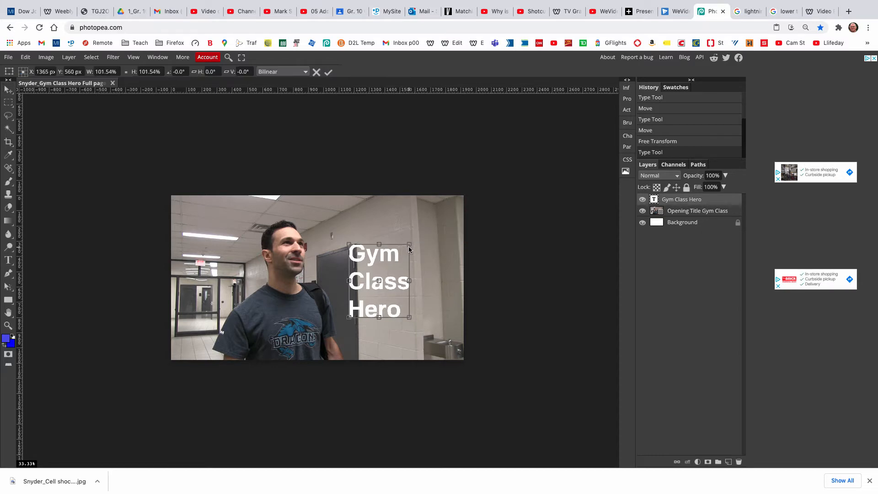
pyautogui.moveTo(408, 246); pyautogui.dragTo(449, 205)
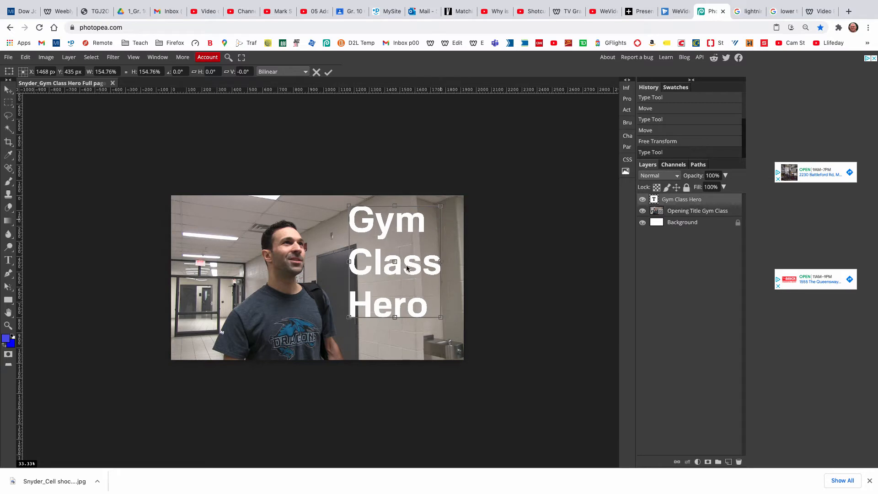
pyautogui.moveTo(400, 268); pyautogui.dragTo(396, 295)
pyautogui.moveTo(440, 341); pyautogui.dragTo(418, 311)
pyautogui.moveTo(388, 278)
pyautogui.mouseDown()
pyautogui.moveTo(397, 294)
pyautogui.moveTo(377, 269)
pyautogui.moveTo(385, 269)
pyautogui.mouseUp()
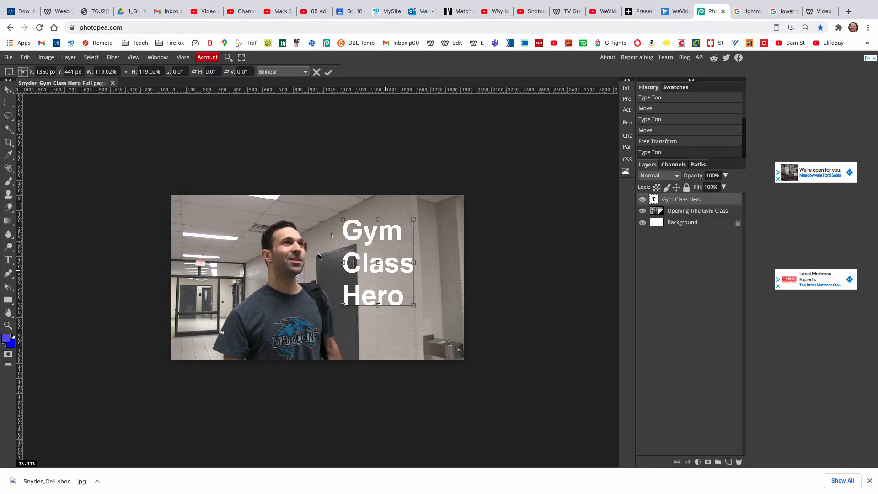
# Try the enlarged title at several spots over the image and set it low on the wall just beside the door.
pyautogui.moveTo(351, 258); pyautogui.dragTo(321, 255)
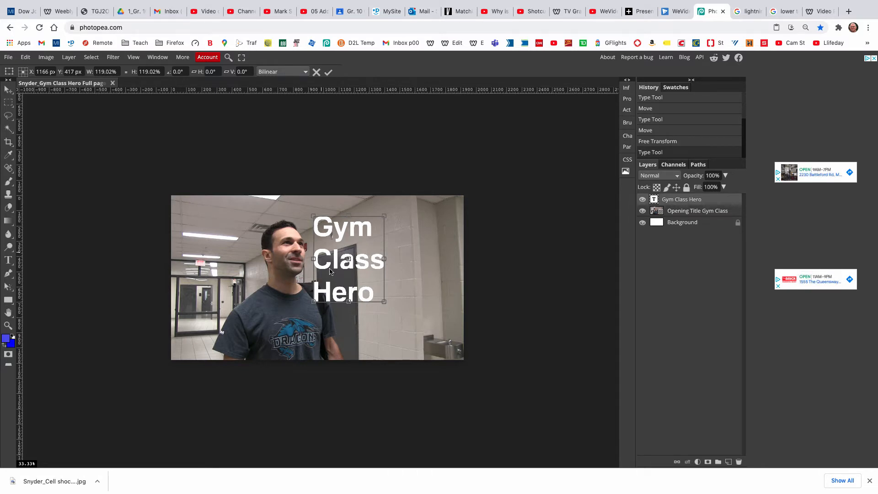
pyautogui.moveTo(332, 271); pyautogui.dragTo(390, 266)
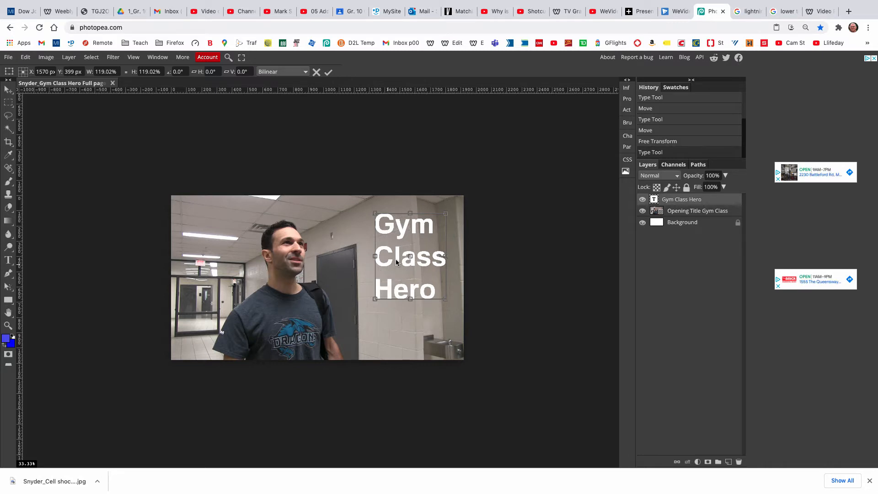
pyautogui.moveTo(396, 262); pyautogui.dragTo(377, 307)
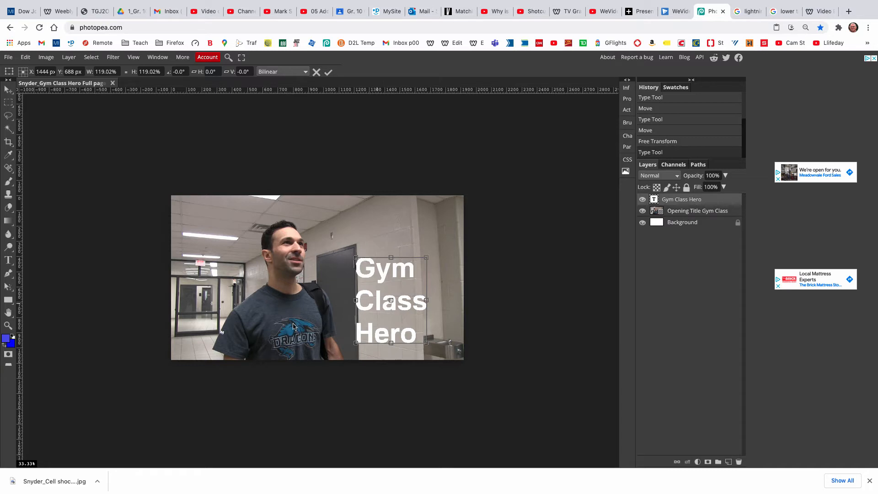
pyautogui.moveTo(379, 307)
pyautogui.mouseDown()
pyautogui.moveTo(371, 309)
pyautogui.moveTo(381, 307)
pyautogui.mouseUp()
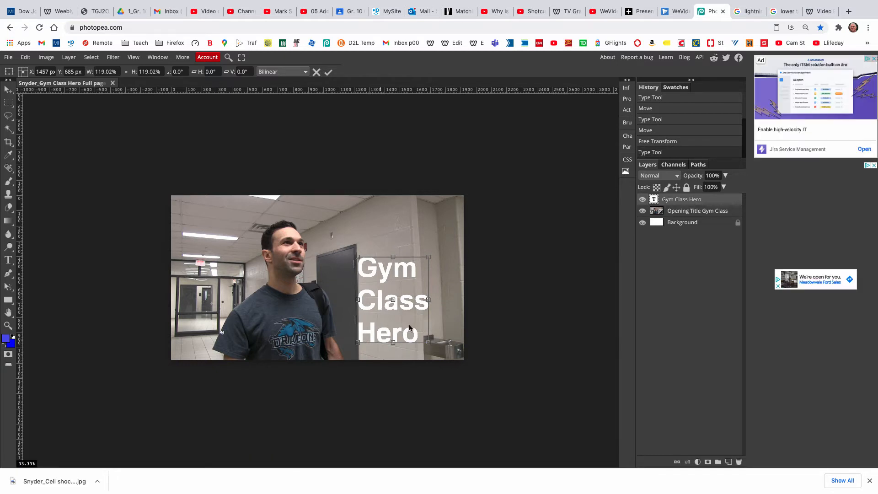
pyautogui.click(328, 72)
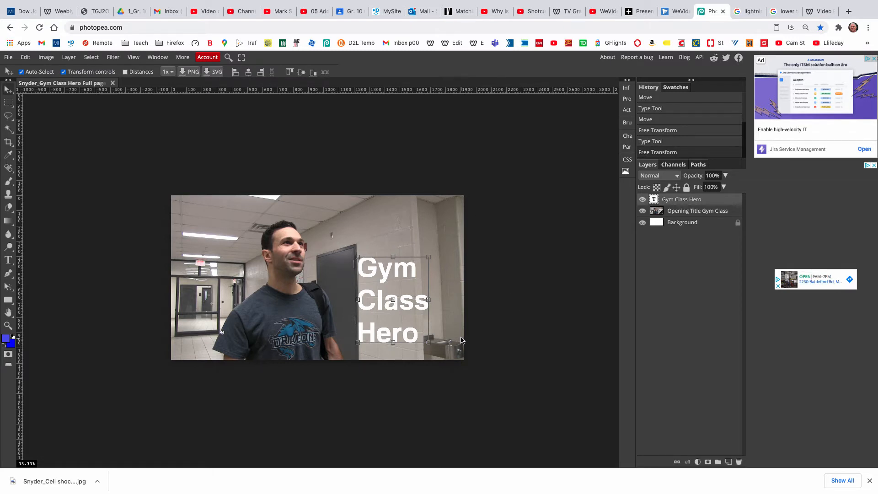
# Change the font of the whole title to Fahkwang Bold.
pyautogui.click(9, 260)
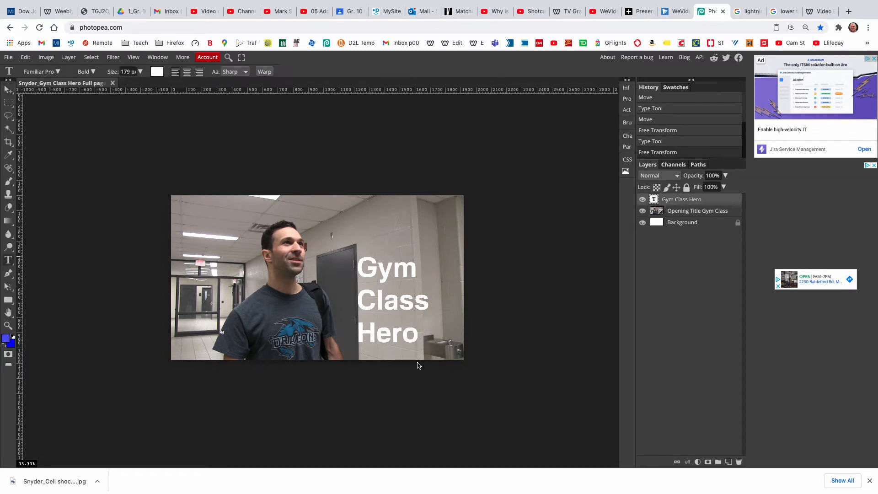
pyautogui.click(375, 329)
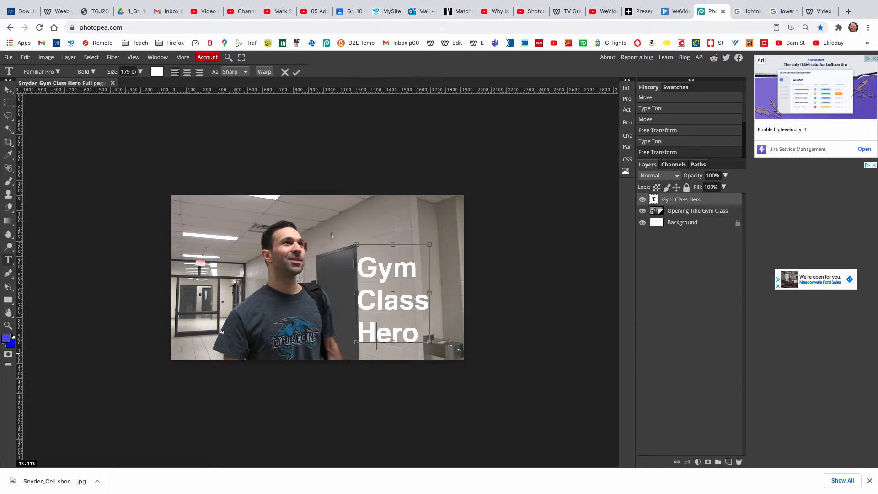
pyautogui.hotkey('ctrl', 'a')
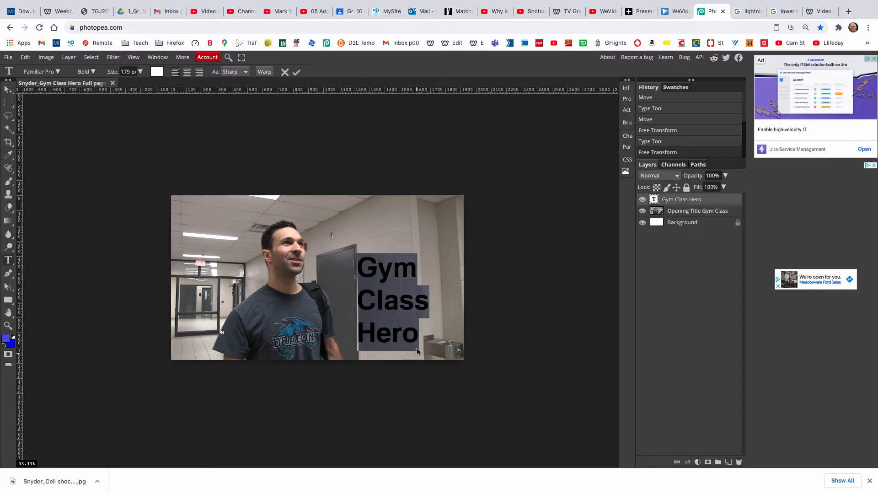
pyautogui.click(58, 77)
pyautogui.scroll(-5, 81, 238)
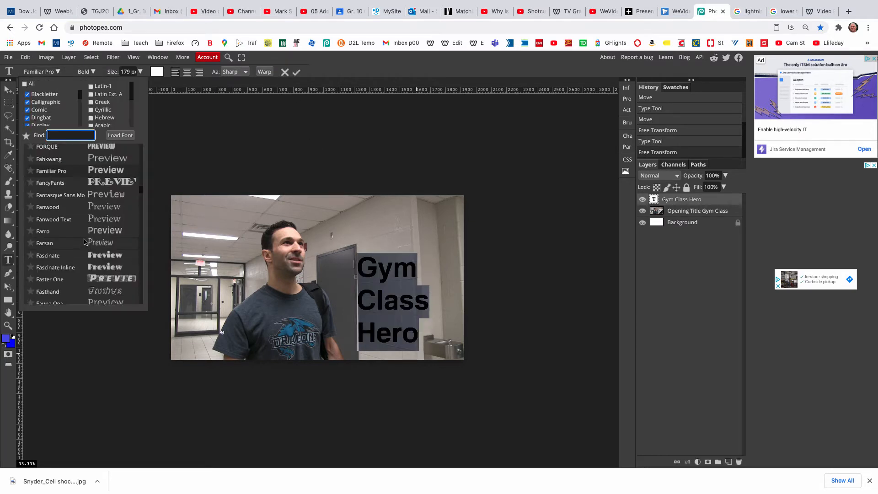
pyautogui.scroll(-5, 82, 239)
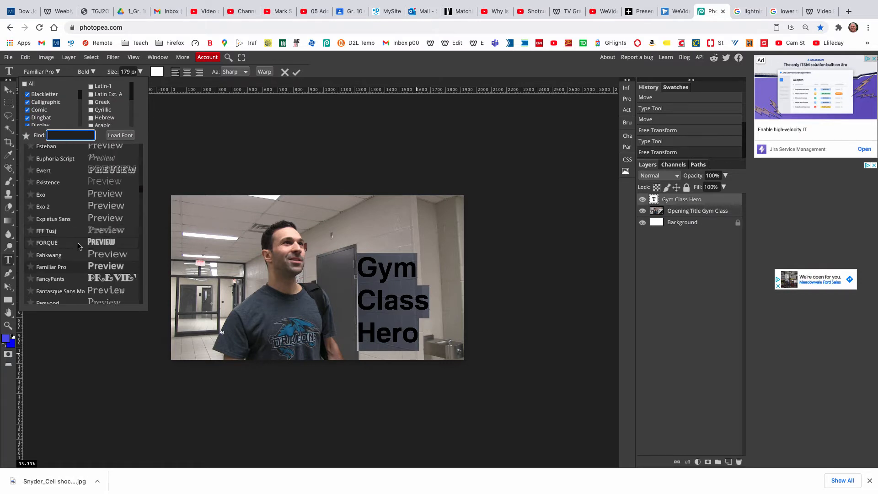
pyautogui.click(78, 255)
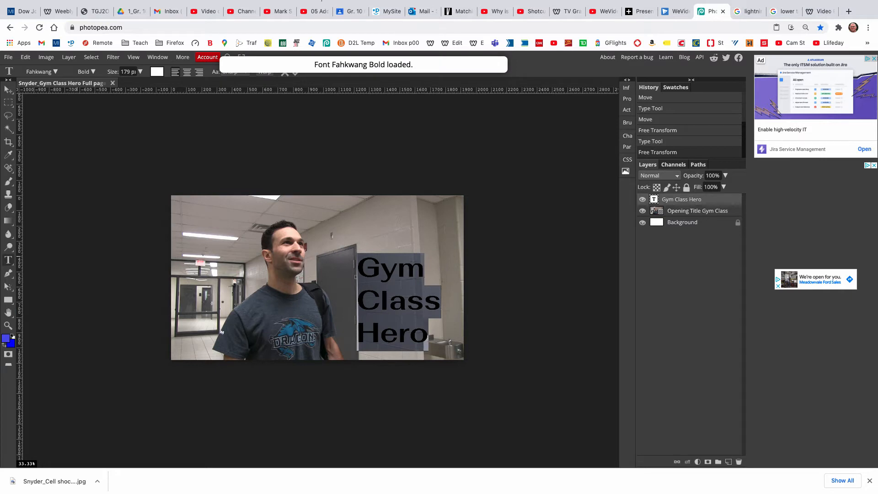
pyautogui.click(295, 74)
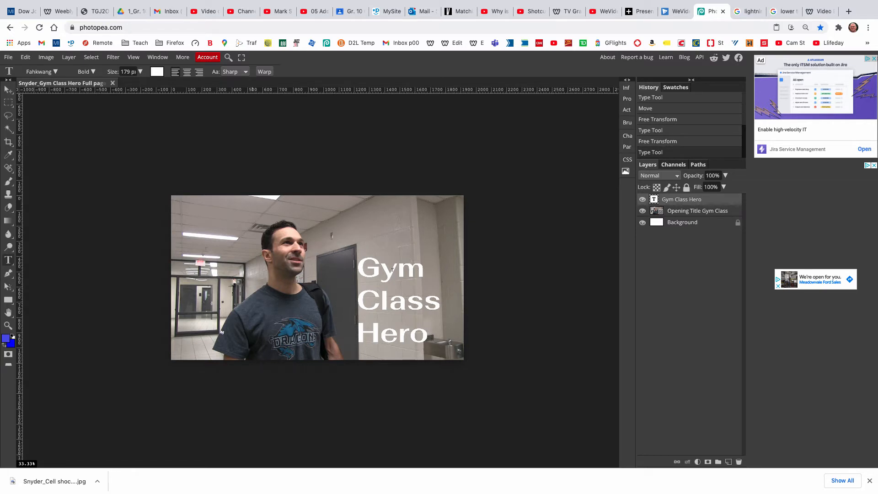
# Nudge the title slightly toward the door and turn off the transform controls.
pyautogui.click(8, 90)
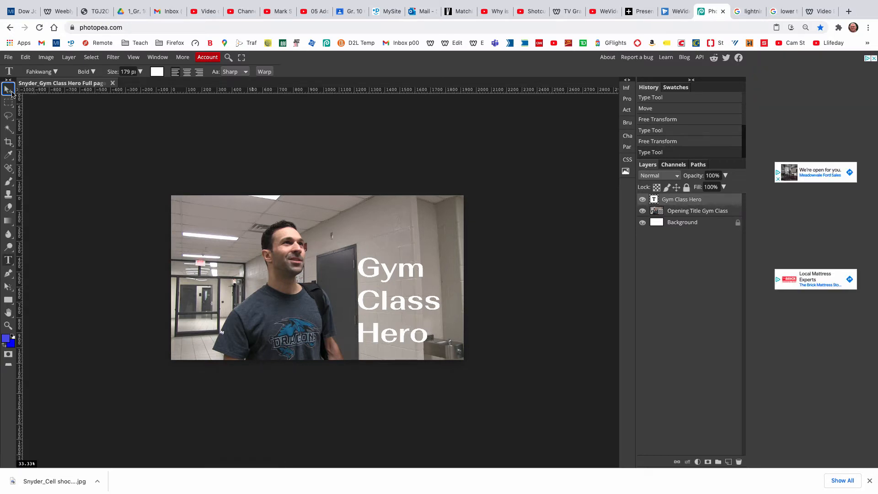
pyautogui.moveTo(412, 307); pyautogui.dragTo(407, 305)
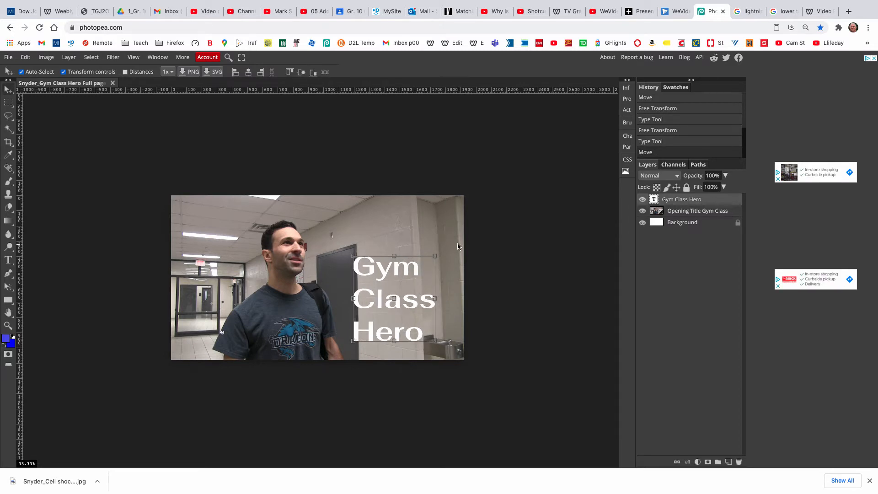
pyautogui.click(86, 71)
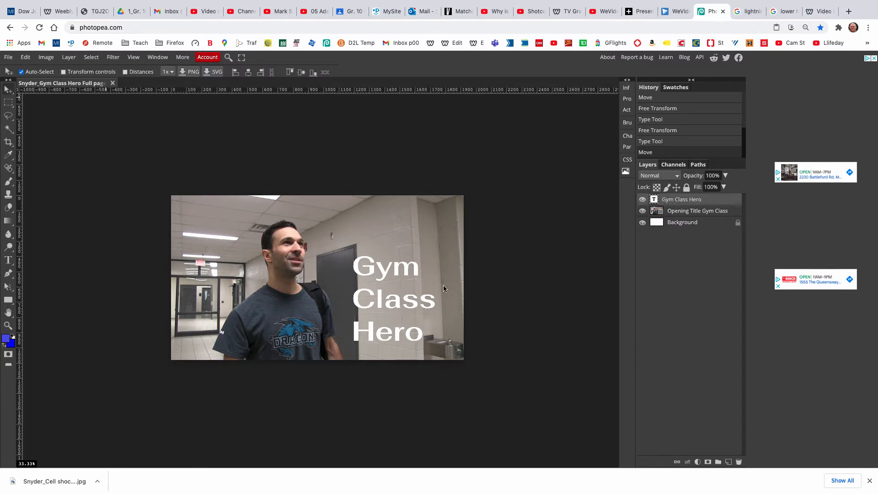
# Try the title close to the image's right and bottom edges, and bring it back across the door edge.
pyautogui.hotkey('ctrl', '=')
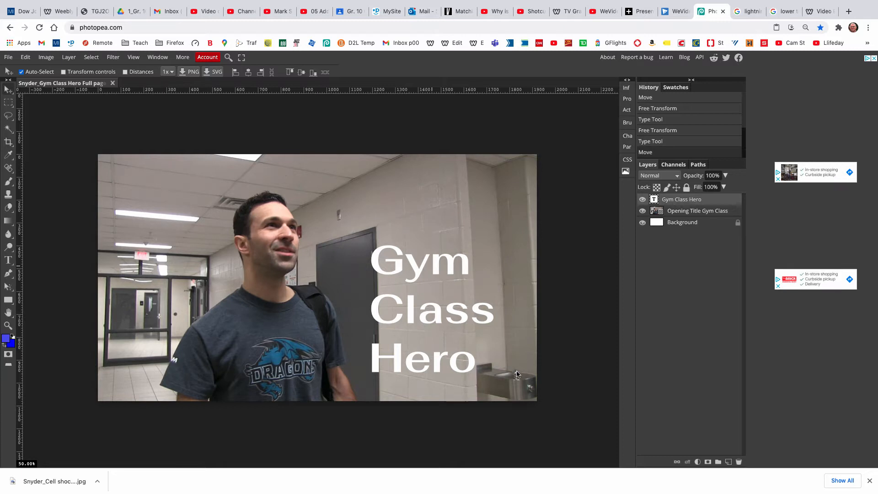
pyautogui.moveTo(439, 328); pyautogui.dragTo(479, 323)
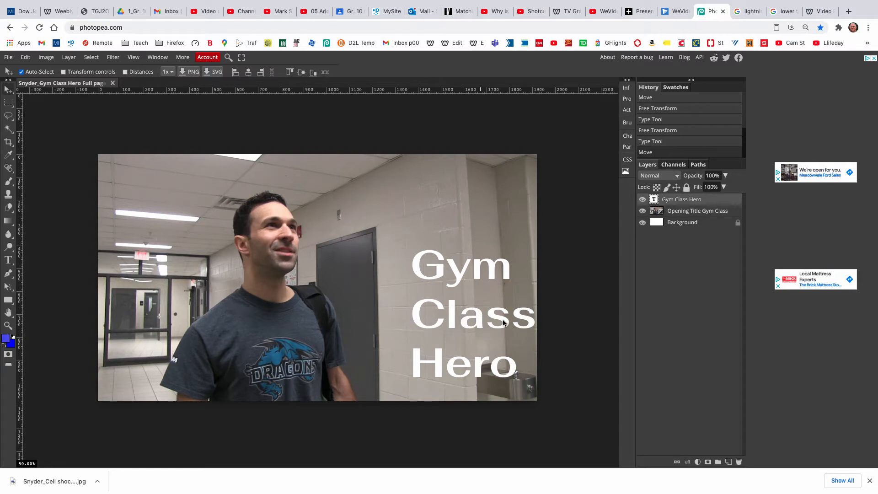
pyautogui.moveTo(503, 322); pyautogui.dragTo(496, 343)
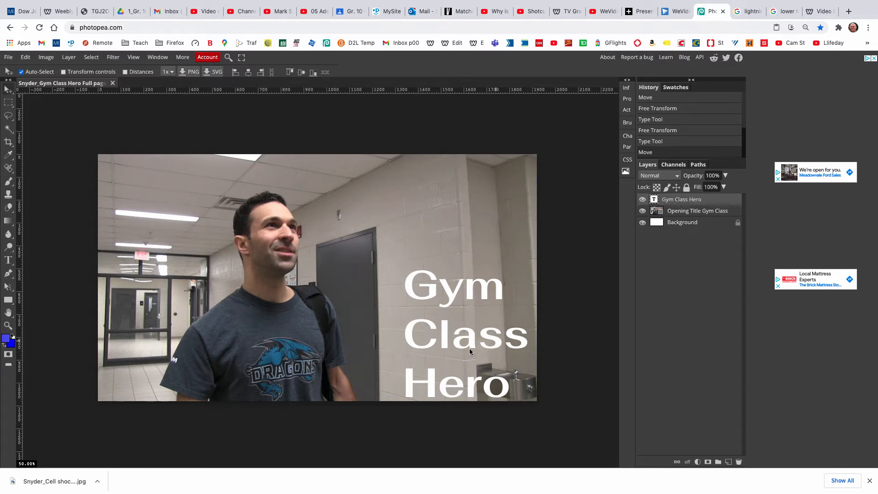
pyautogui.moveTo(472, 346); pyautogui.dragTo(436, 303)
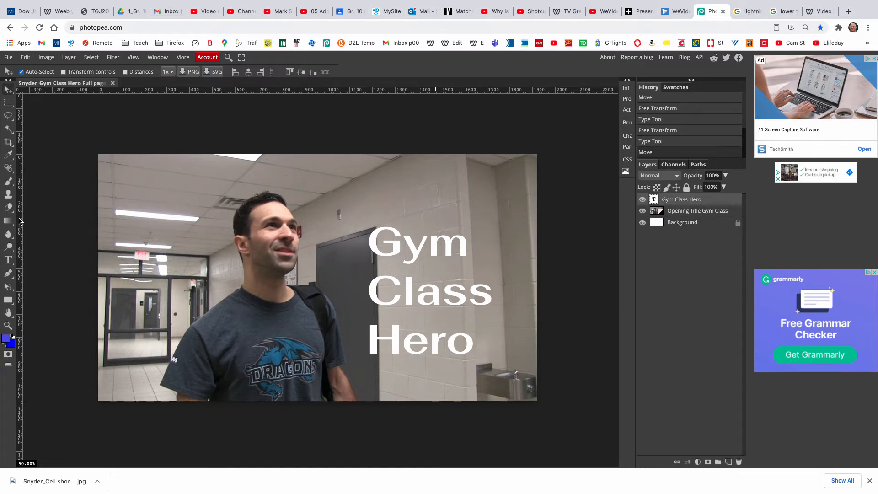
# Add guides about 50 px inside the image's left, right and bottom edges and place the title on the lower wall within them.
pyautogui.moveTo(20, 221); pyautogui.dragTo(108, 237)
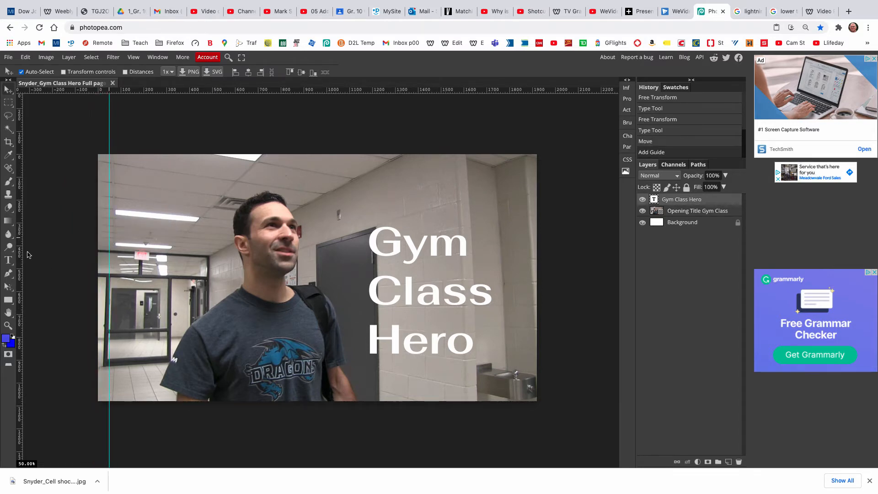
pyautogui.moveTo(20, 256); pyautogui.dragTo(525, 255)
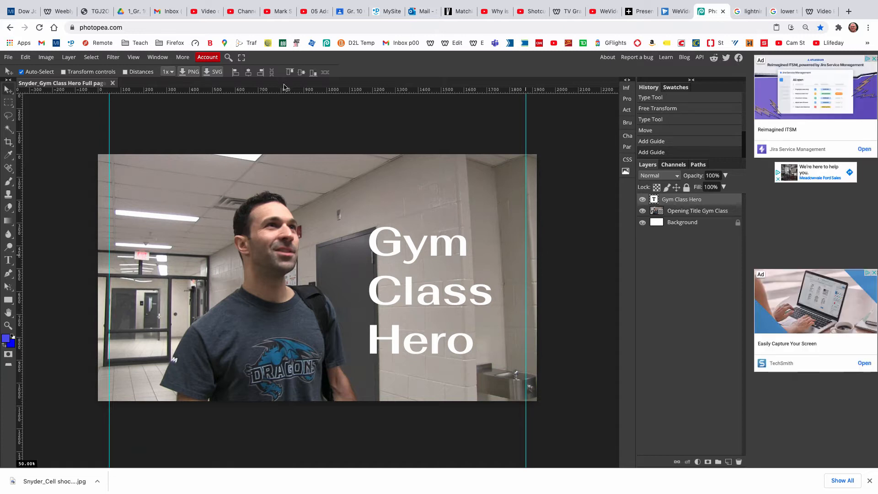
pyautogui.moveTo(270, 90); pyautogui.dragTo(306, 388)
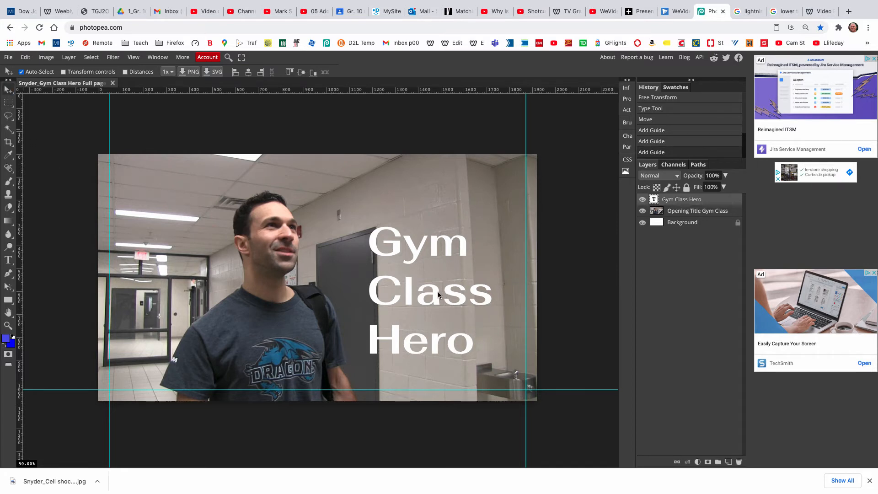
pyautogui.moveTo(438, 291); pyautogui.dragTo(476, 335)
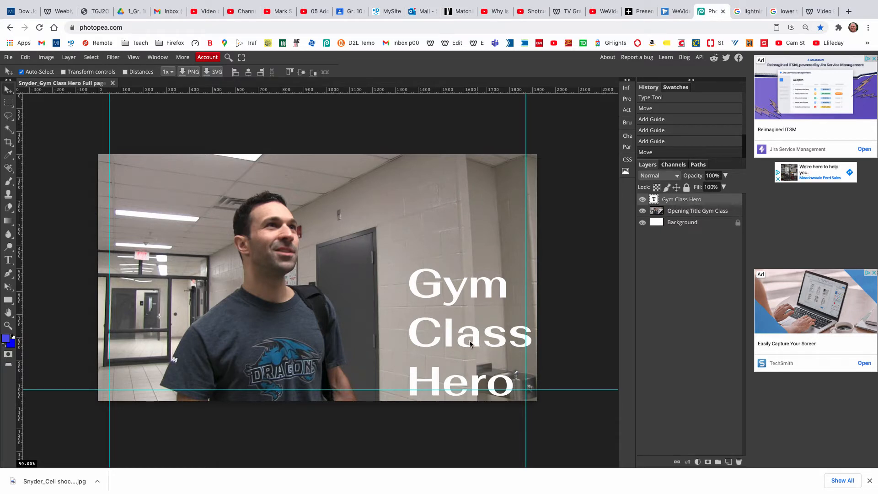
pyautogui.moveTo(475, 342); pyautogui.dragTo(452, 326)
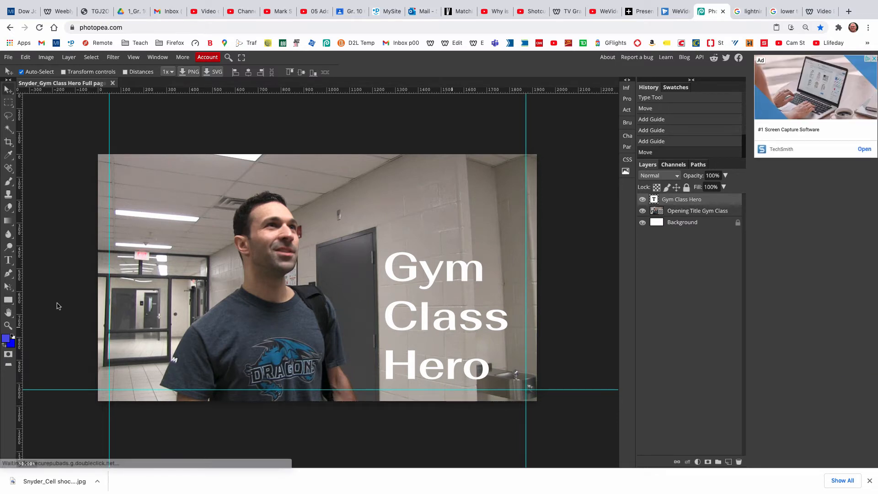
# Draw a blue rectangle covering the title area down past the image's bottom edge and place its layer beneath the title layer.
pyautogui.rightClick(12, 303)
pyautogui.click(36, 302)
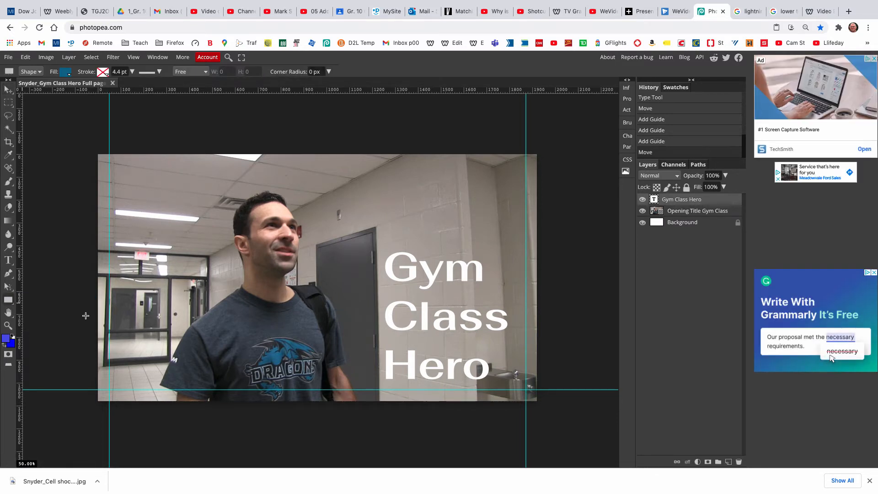
pyautogui.moveTo(365, 241); pyautogui.dragTo(519, 430)
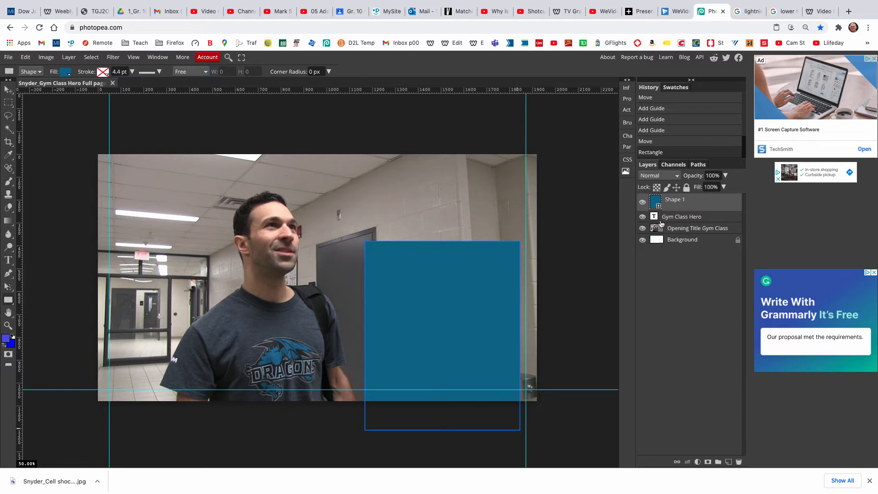
pyautogui.moveTo(673, 207); pyautogui.dragTo(675, 222)
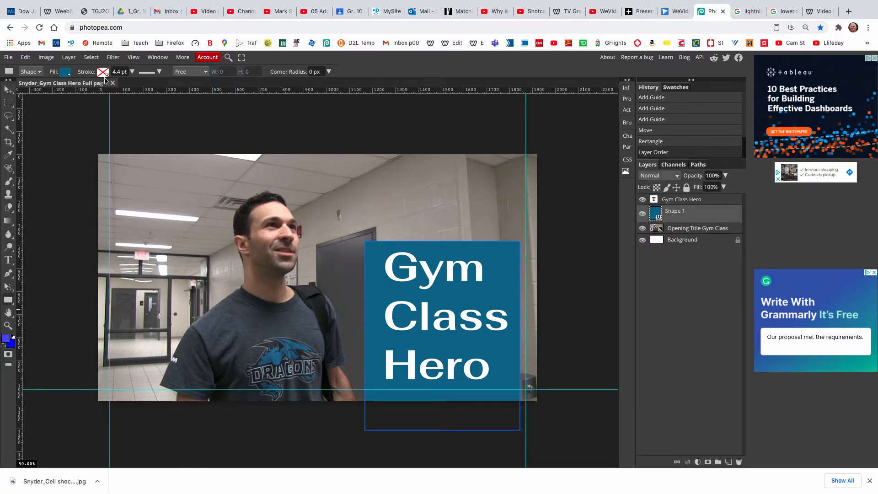
# Try to move the blue rectangle behind the title, undoing each accidental shift of the title text.
pyautogui.click(9, 90)
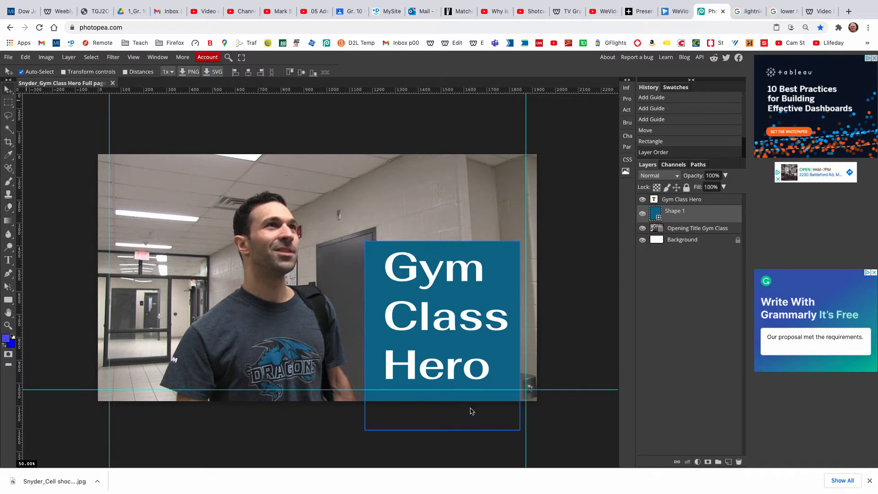
pyautogui.moveTo(500, 381)
pyautogui.mouseDown()
pyautogui.moveTo(502, 390)
pyautogui.moveTo(495, 377)
pyautogui.mouseUp()
pyautogui.hotkey('ctrl', 'z')
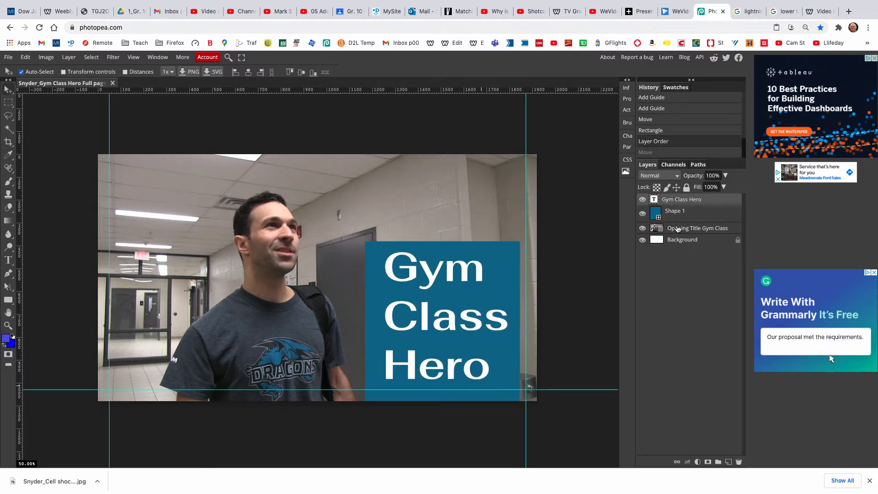
pyautogui.click(684, 213)
pyautogui.moveTo(504, 364)
pyautogui.mouseDown()
pyautogui.moveTo(494, 304)
pyautogui.moveTo(504, 363)
pyautogui.mouseUp()
pyautogui.hotkey('ctrl', 'z')
pyautogui.click(689, 221)
pyautogui.hotkey('ctrl', 'z')
pyautogui.click(689, 219)
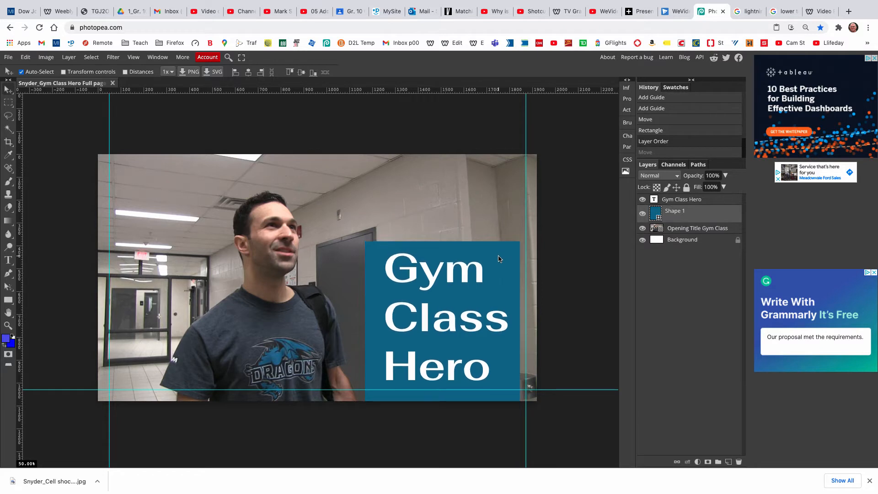
pyautogui.moveTo(498, 258); pyautogui.dragTo(496, 259)
pyautogui.hotkey('ctrl', 'z')
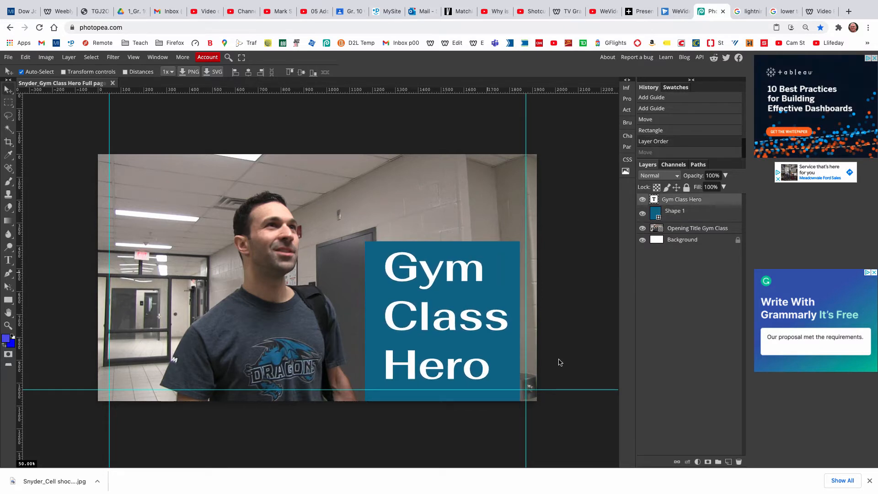
# Hide the blue rectangle's layer to compare the title without it, and show the layer again.
pyautogui.click(667, 218)
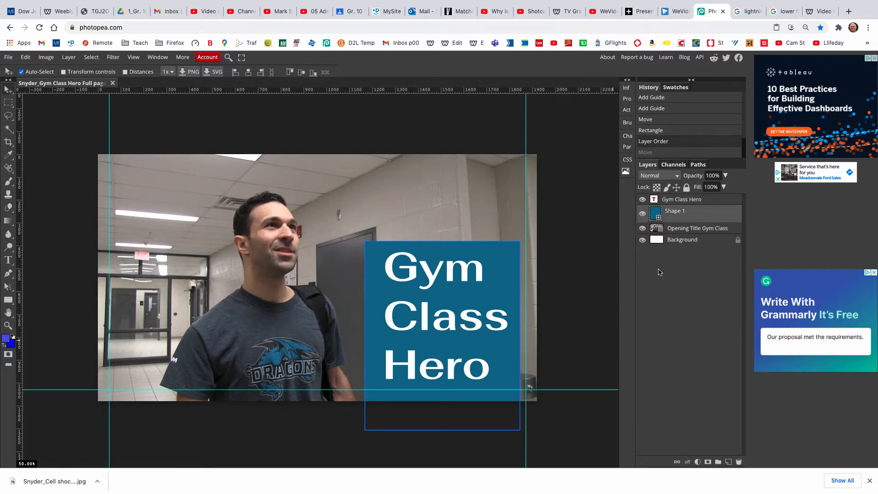
pyautogui.click(643, 214)
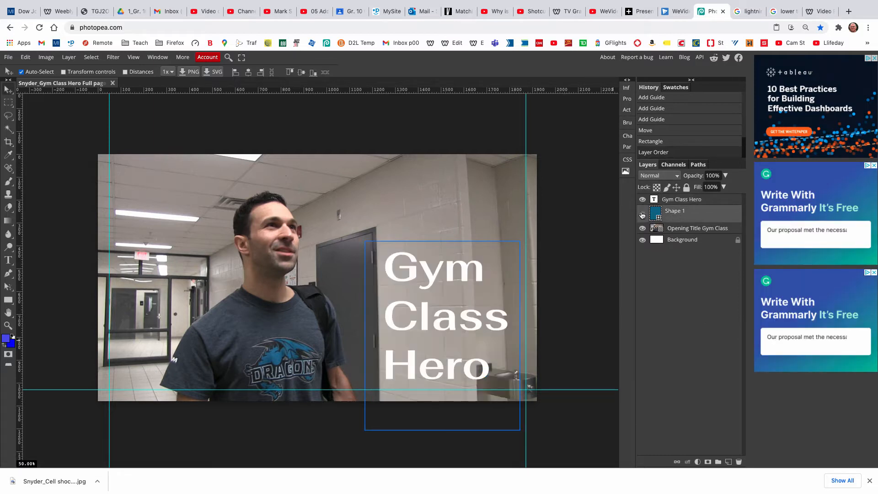
pyautogui.click(643, 213)
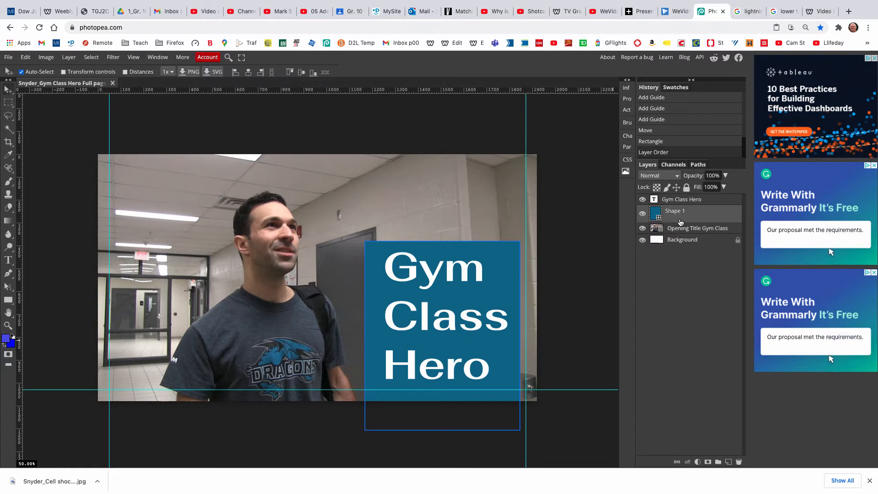
# Reposition the blue rectangle behind the title so it leaves a margin above Gym and extends past the image's bottom edge.
pyautogui.moveTo(504, 360)
pyautogui.mouseDown()
pyautogui.moveTo(488, 369)
pyautogui.moveTo(502, 368)
pyautogui.moveTo(502, 349)
pyautogui.moveTo(517, 357)
pyautogui.moveTo(505, 354)
pyautogui.moveTo(506, 364)
pyautogui.mouseUp()
pyautogui.rightClick(499, 358)
pyautogui.click(517, 375)
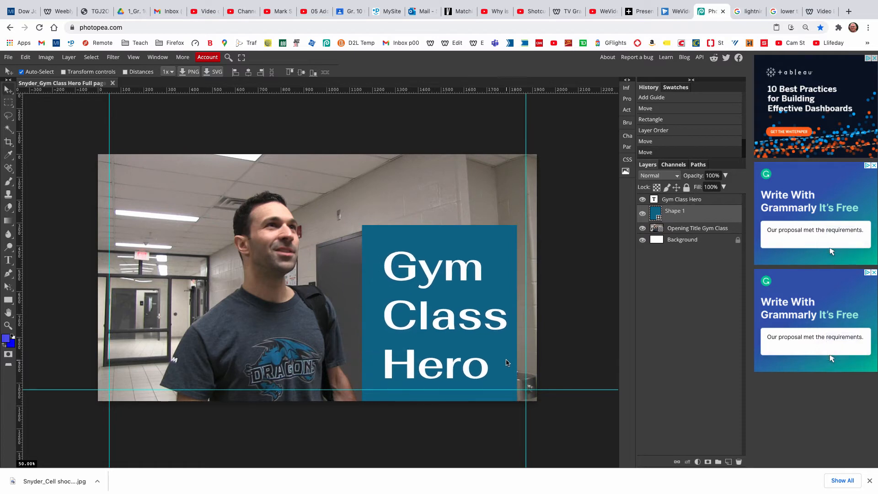
pyautogui.rightClick(498, 365)
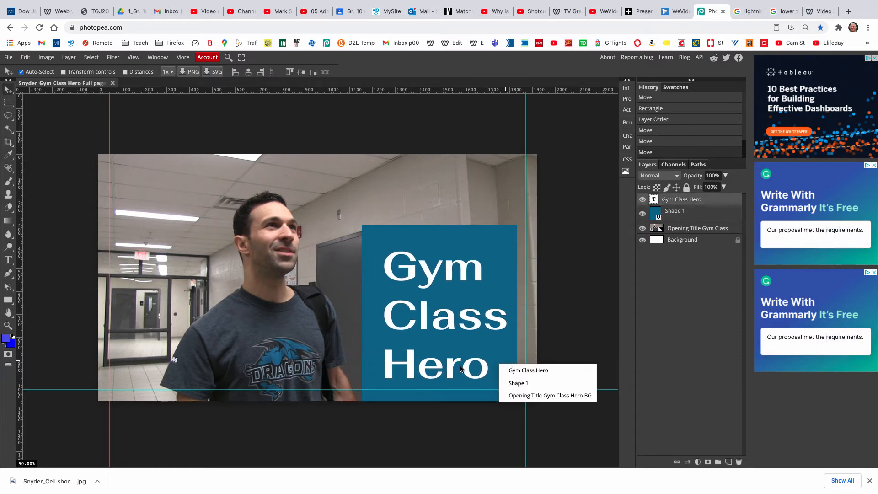
pyautogui.click(518, 383)
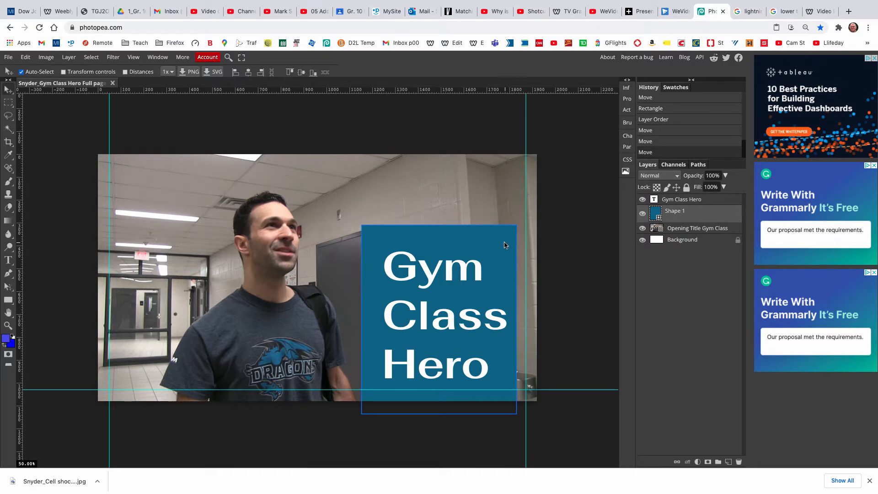
pyautogui.moveTo(506, 244)
pyautogui.mouseDown()
pyautogui.moveTo(489, 247)
pyautogui.moveTo(507, 256)
pyautogui.mouseUp()
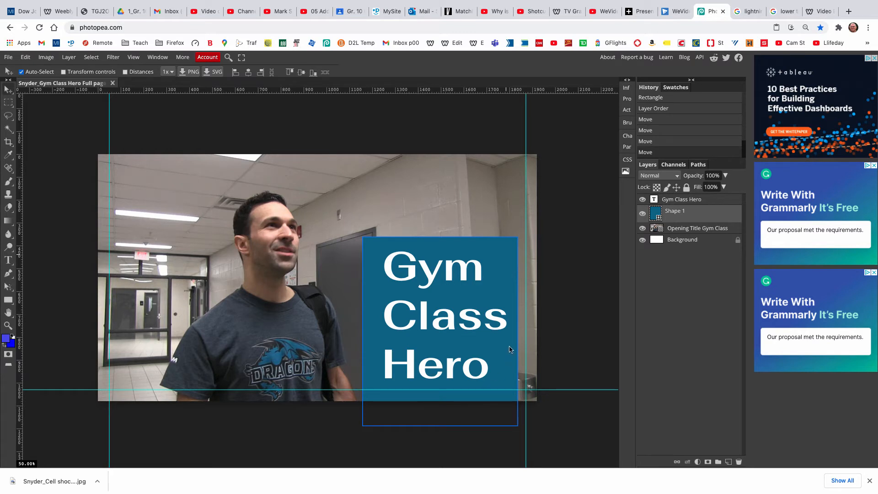
pyautogui.moveTo(374, 341); pyautogui.dragTo(376, 342)
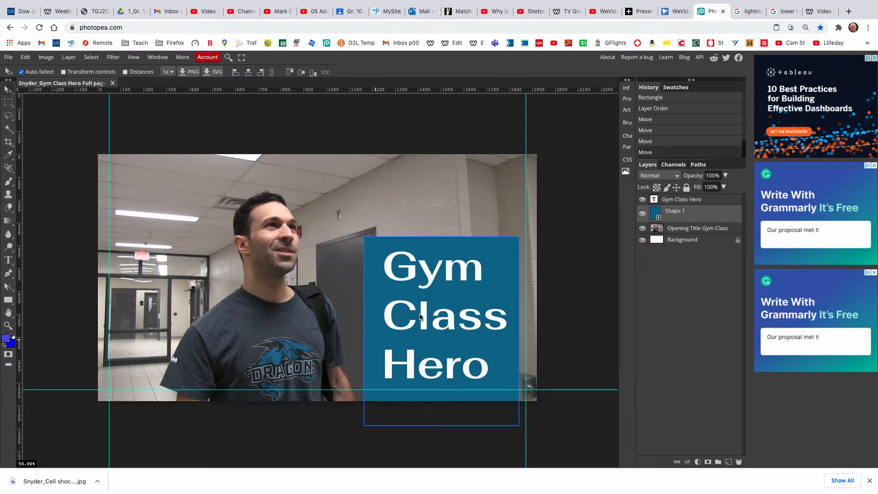
# Nudge the Gym Class Hero title slightly to the left to centre it within the blue rectangle.
pyautogui.click(434, 321)
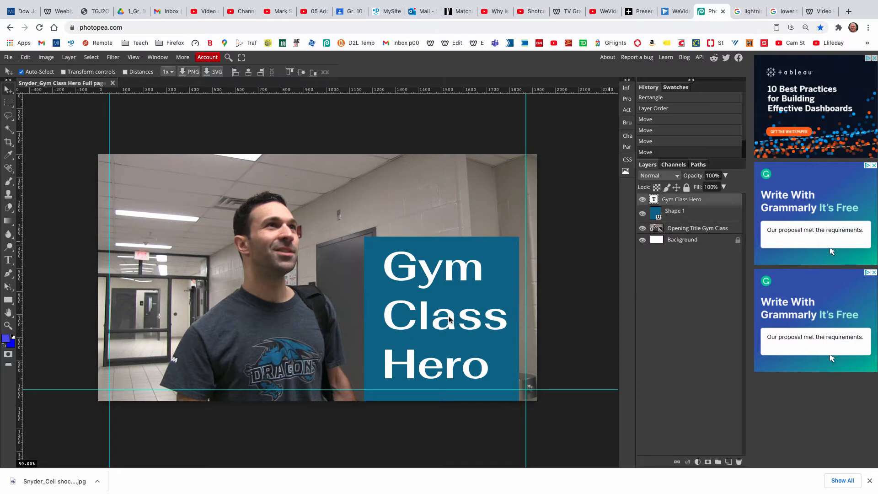
pyautogui.press('Left')
pyautogui.press('Left')
pyautogui.press('Left')
pyautogui.press('Left')
pyautogui.press('Left')
pyautogui.press('Left')
pyautogui.press('Left')
pyautogui.press('Left')
pyautogui.press('Left')
pyautogui.press('Left')
pyautogui.press('Left')
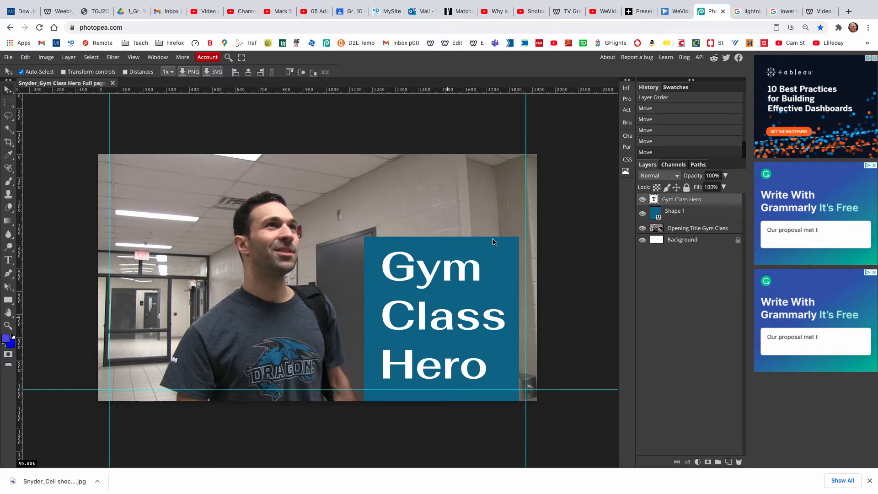
# Set the blue rectangle layer's opacity to 75% after trying 77% and 90%, and deselect the rectangle.
pyautogui.click(699, 214)
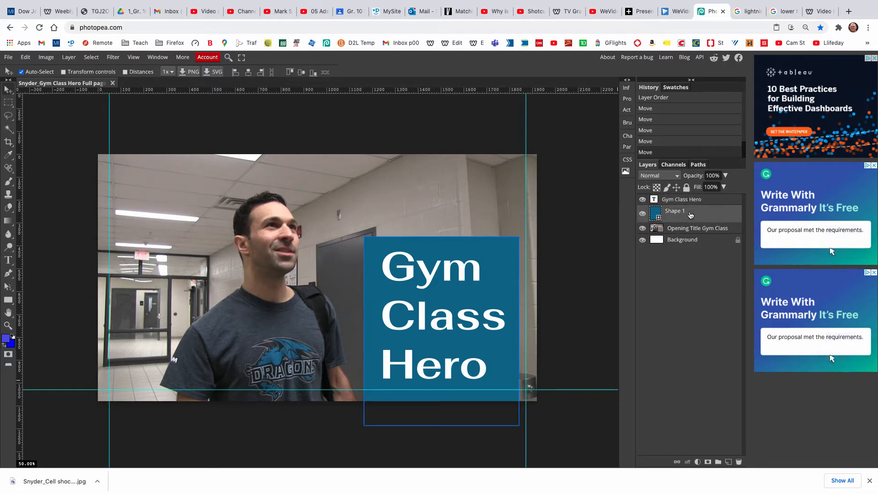
pyautogui.click(726, 176)
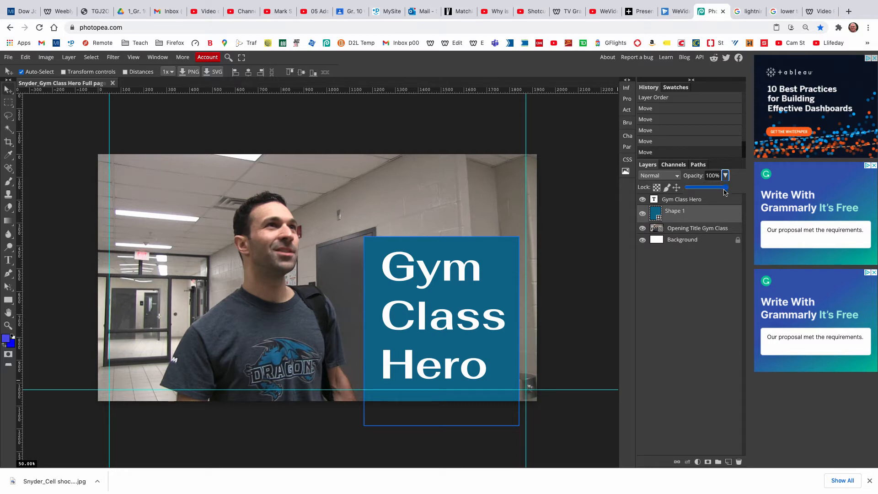
pyautogui.moveTo(729, 190); pyautogui.dragTo(720, 190)
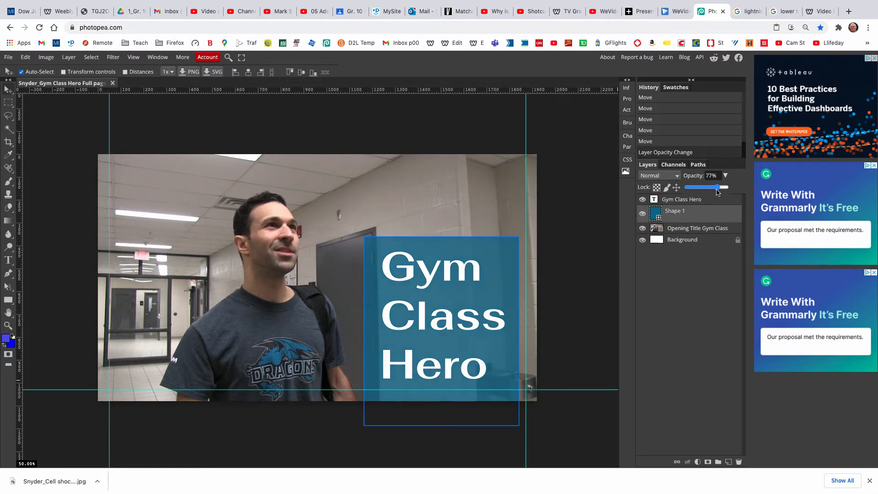
pyautogui.moveTo(716, 193)
pyautogui.mouseDown()
pyautogui.moveTo(729, 193)
pyautogui.moveTo(721, 196)
pyautogui.mouseUp()
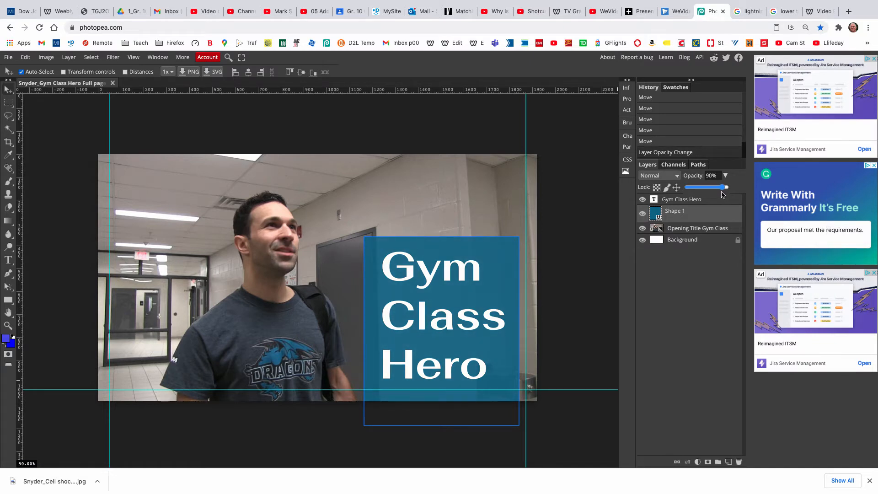
pyautogui.moveTo(721, 195); pyautogui.dragTo(717, 196)
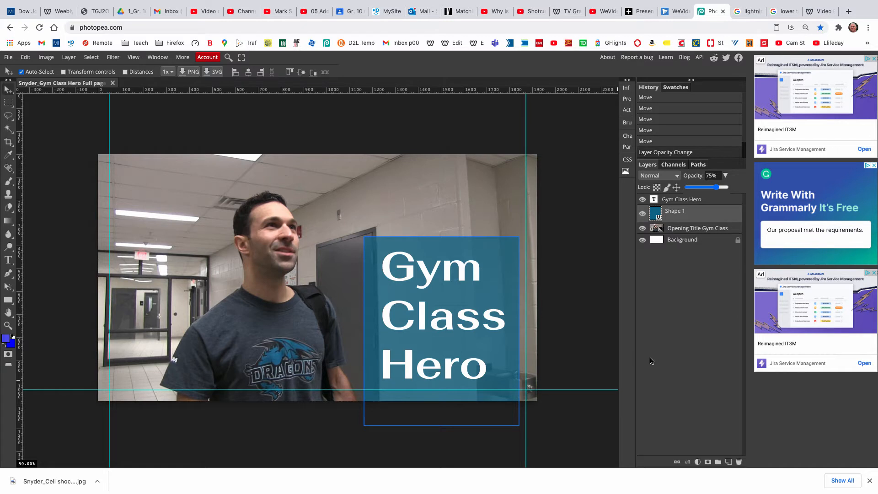
pyautogui.click(685, 243)
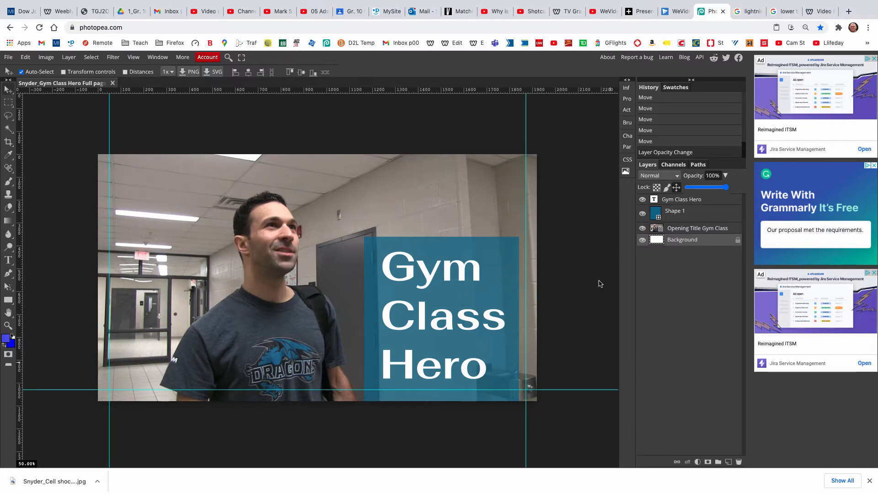
# Try enclosing the Gym Class Hero title in quotation marks, and discard the text edit.
pyautogui.click(677, 204)
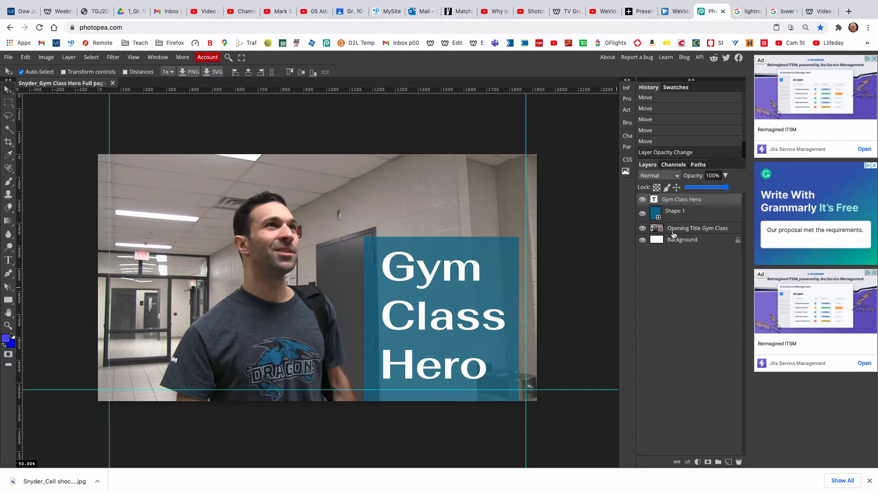
pyautogui.click(9, 260)
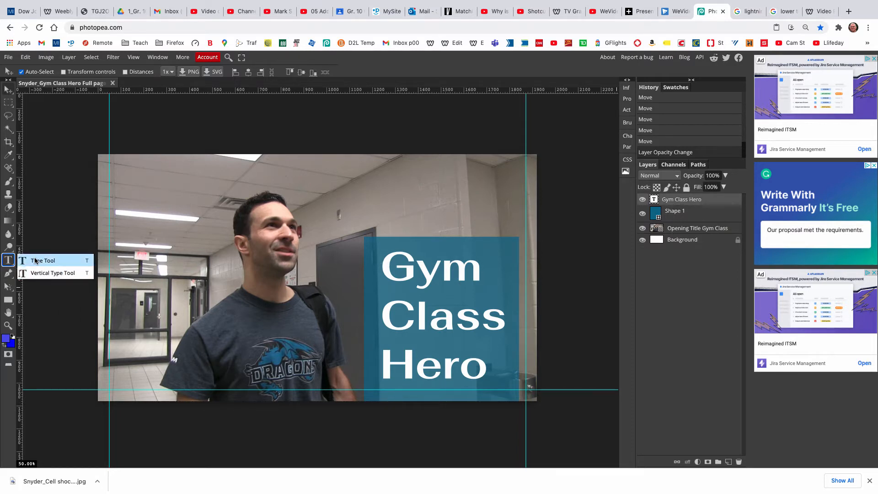
pyautogui.click(21, 264)
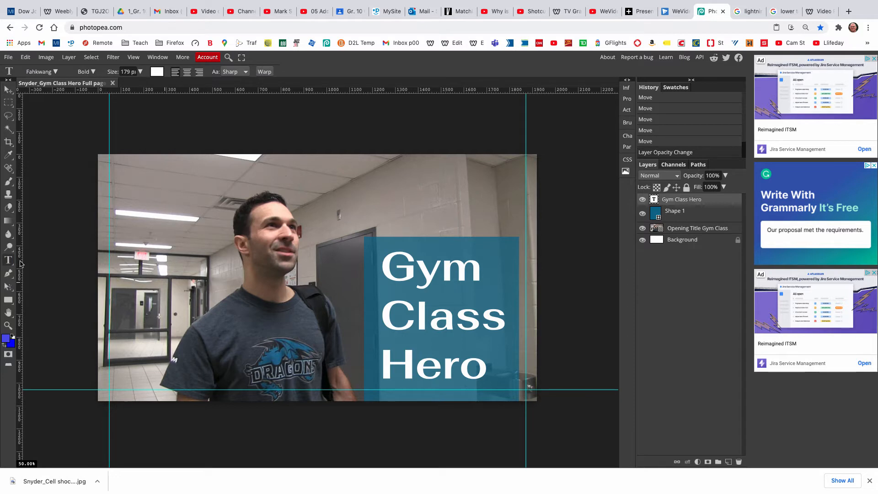
pyautogui.click(395, 267)
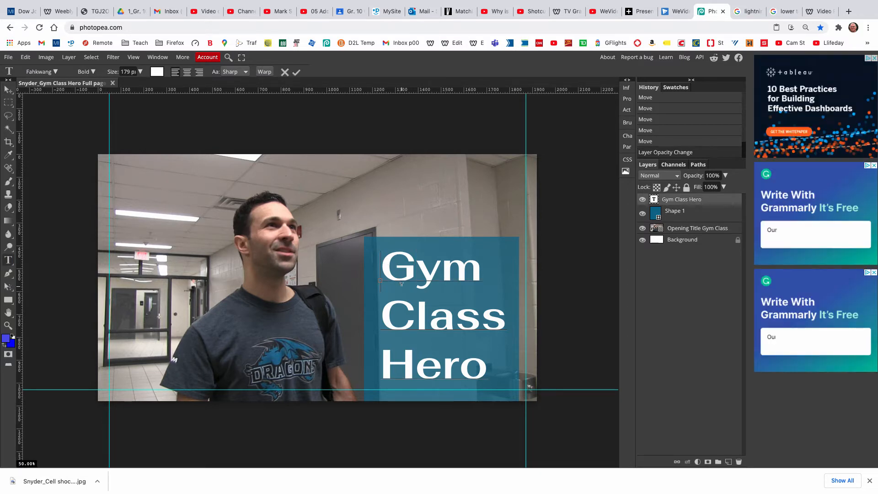
pyautogui.write('"')
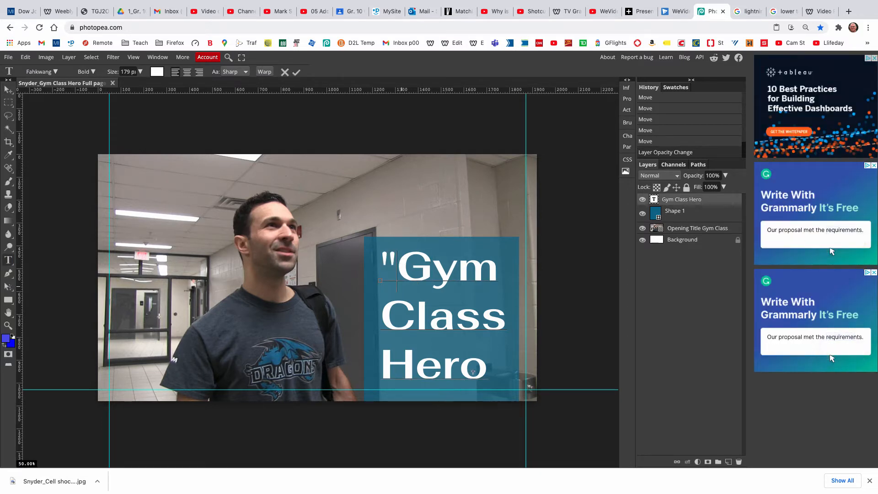
pyautogui.click(500, 368)
pyautogui.write('"')
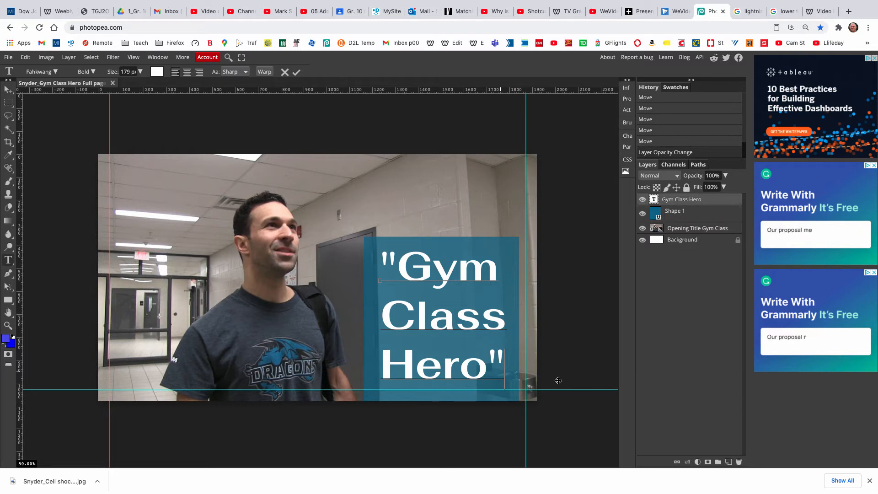
pyautogui.press('Escape')
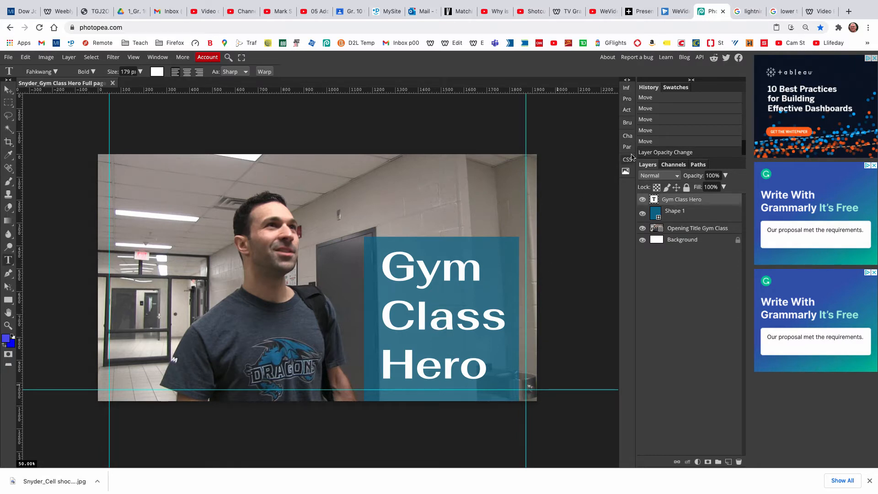
# Try reducing the title's leading to 100 px and 94 px, and restore automatic leading.
pyautogui.click(627, 136)
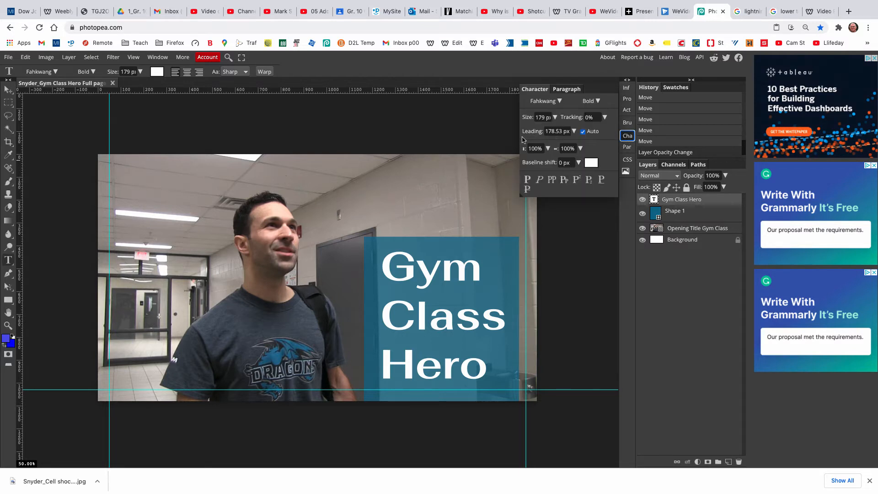
pyautogui.click(574, 131)
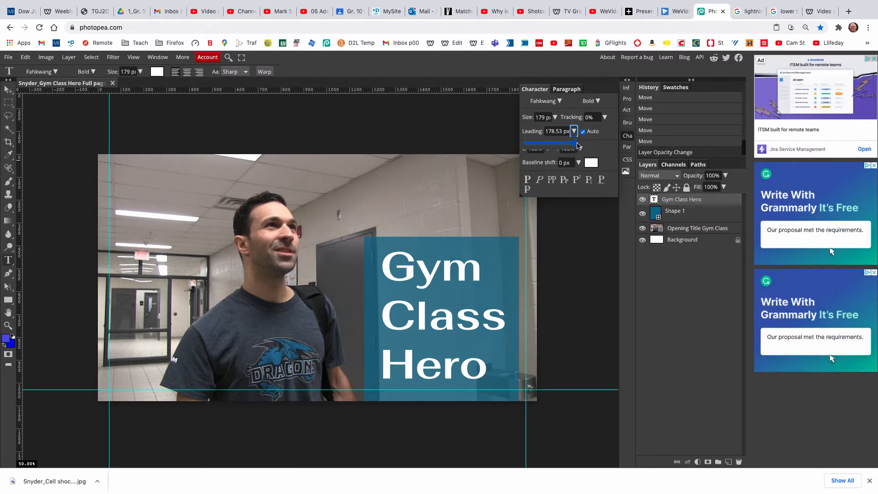
pyautogui.moveTo(577, 143)
pyautogui.mouseDown()
pyautogui.moveTo(588, 146)
pyautogui.moveTo(575, 146)
pyautogui.mouseUp()
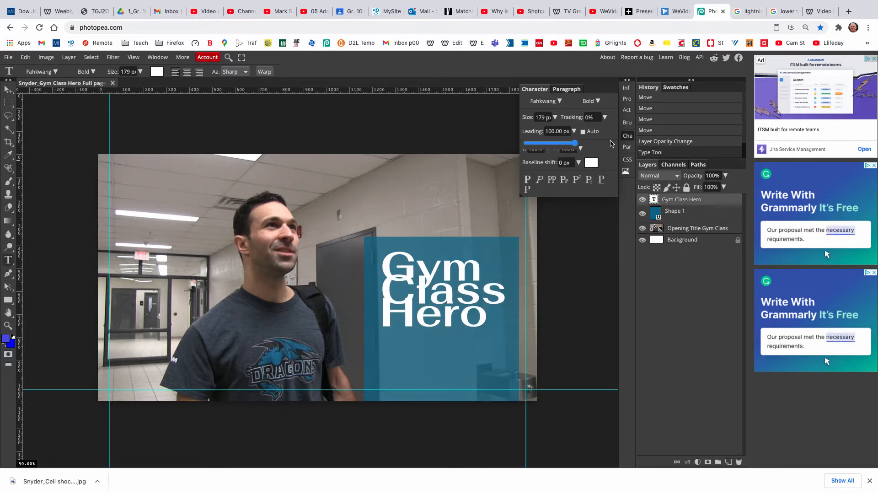
pyautogui.click(583, 131)
pyautogui.click(583, 131)
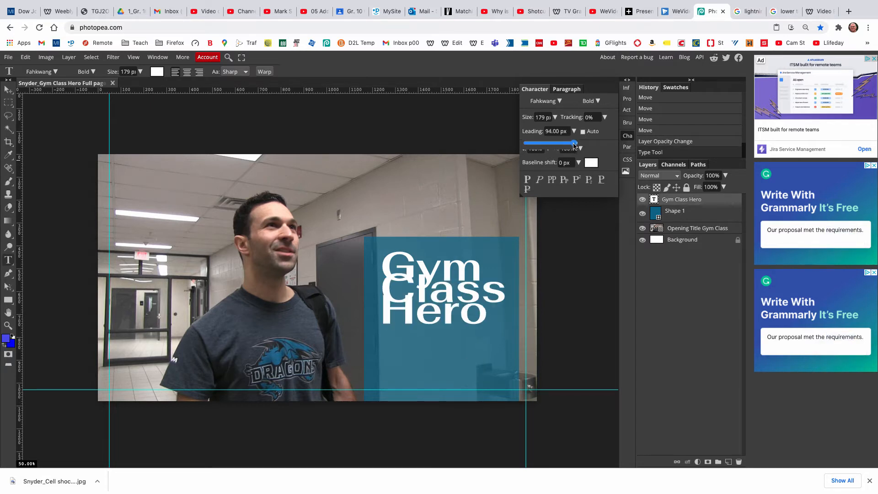
pyautogui.click(583, 132)
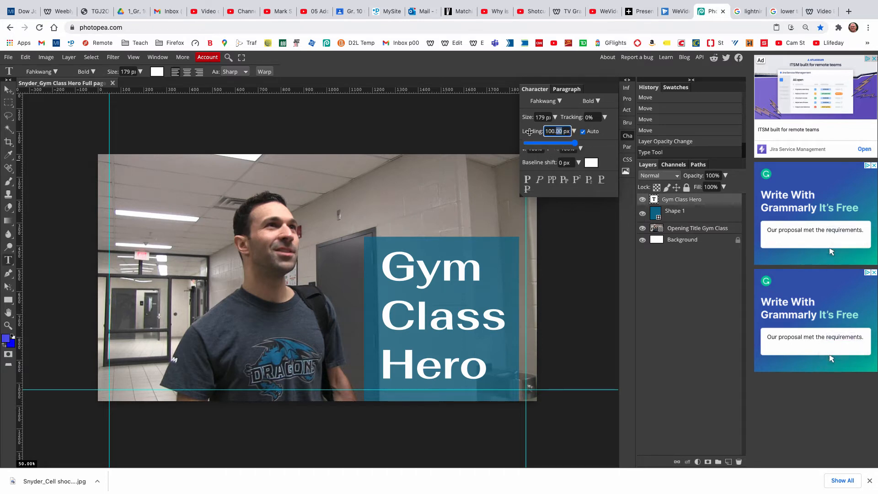
# Try title leading values of 90, 98 and 100 px, and return to automatic leading.
pyautogui.click(554, 132)
pyautogui.write('90')
pyautogui.press('Return')
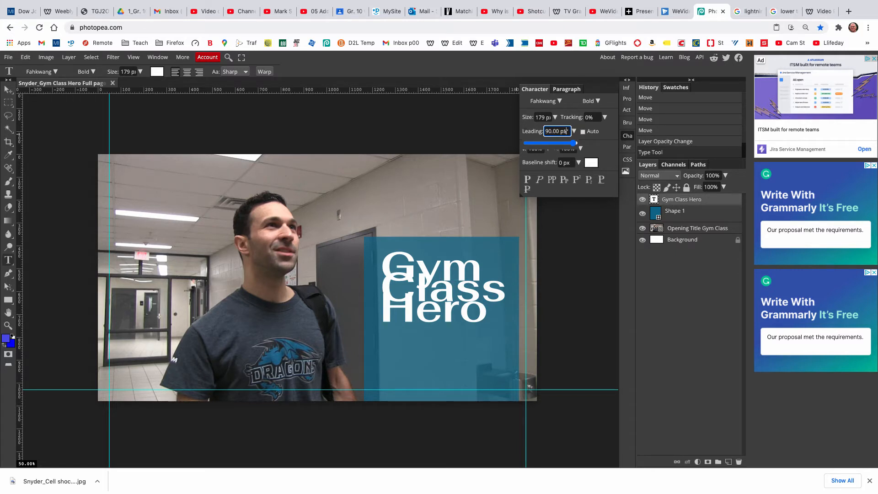
pyautogui.moveTo(567, 131); pyautogui.dragTo(545, 131)
pyautogui.write('98')
pyautogui.press('Return')
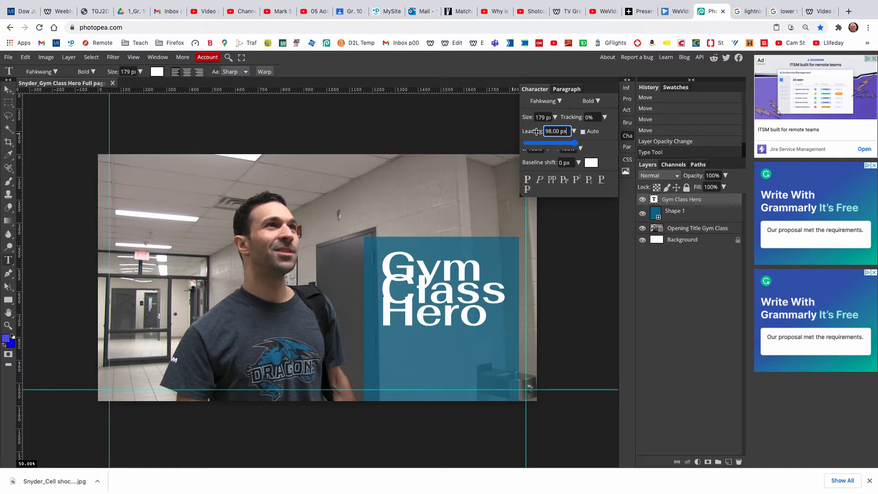
pyautogui.moveTo(575, 144); pyautogui.dragTo(600, 141)
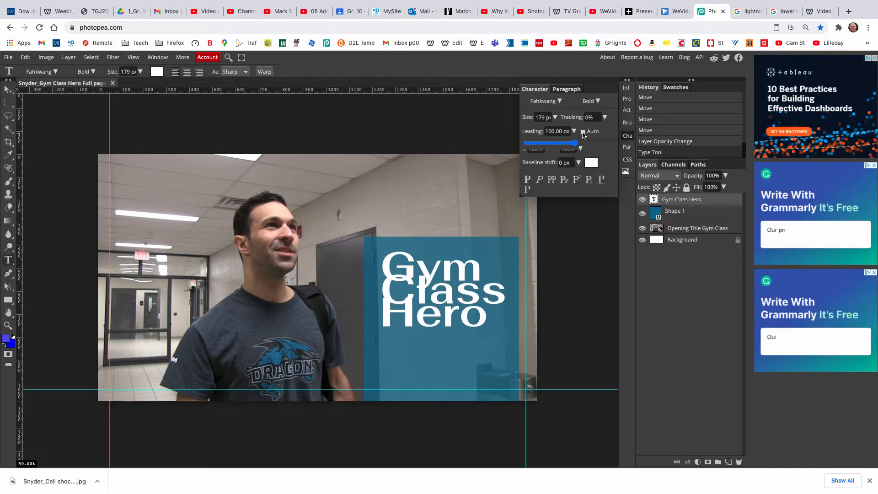
pyautogui.click(582, 132)
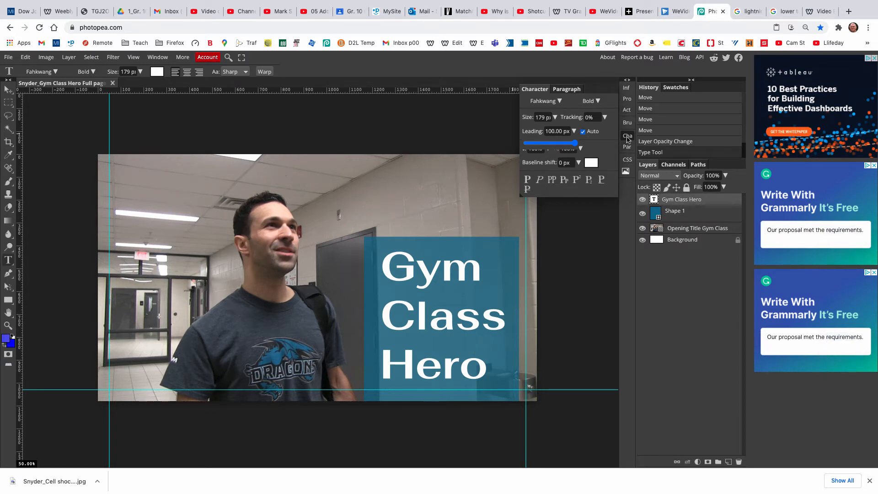
# Compare the title with automatic and fixed leading, leaving the leading at 100 px.
pyautogui.click(583, 131)
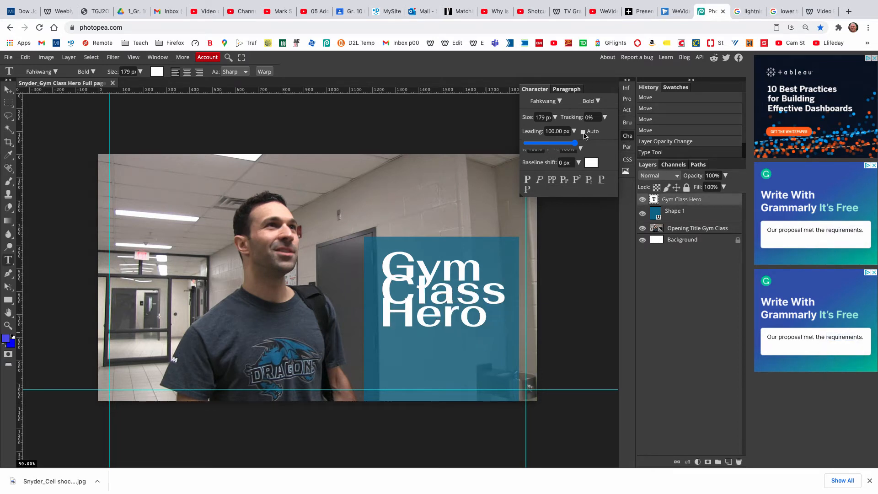
pyautogui.click(583, 132)
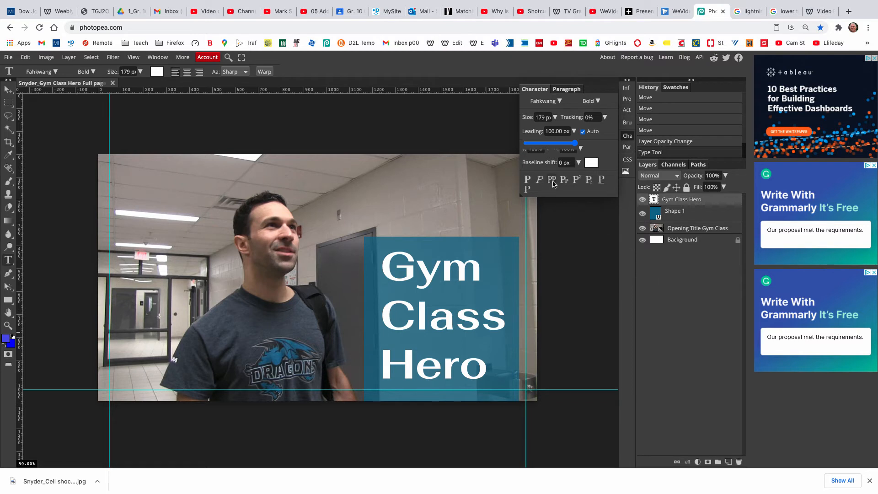
pyautogui.moveTo(578, 150)
pyautogui.mouseDown()
pyautogui.moveTo(521, 150)
pyautogui.moveTo(594, 151)
pyautogui.mouseUp()
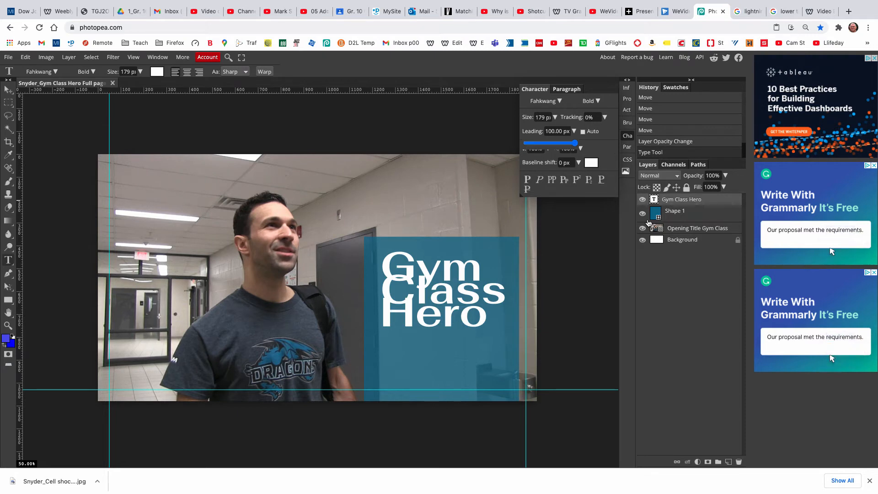
# Restore automatic leading for the Gym Class Hero title and hide the character settings.
pyautogui.click(583, 132)
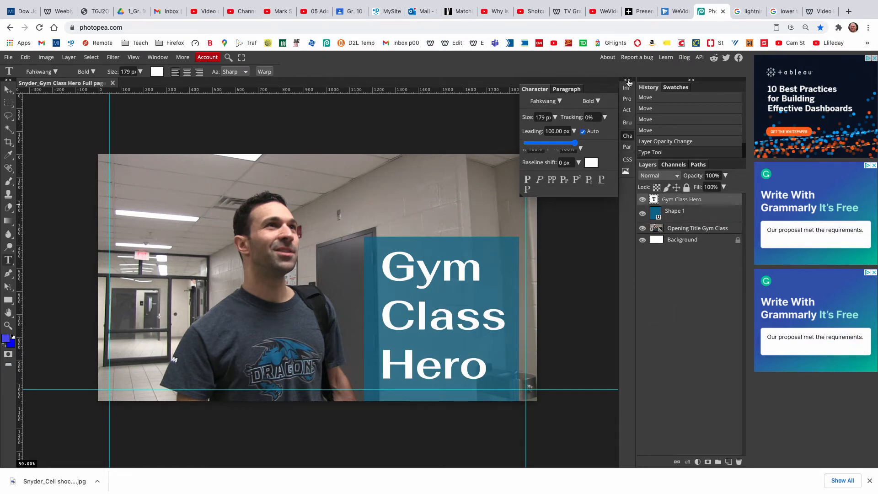
pyautogui.click(627, 81)
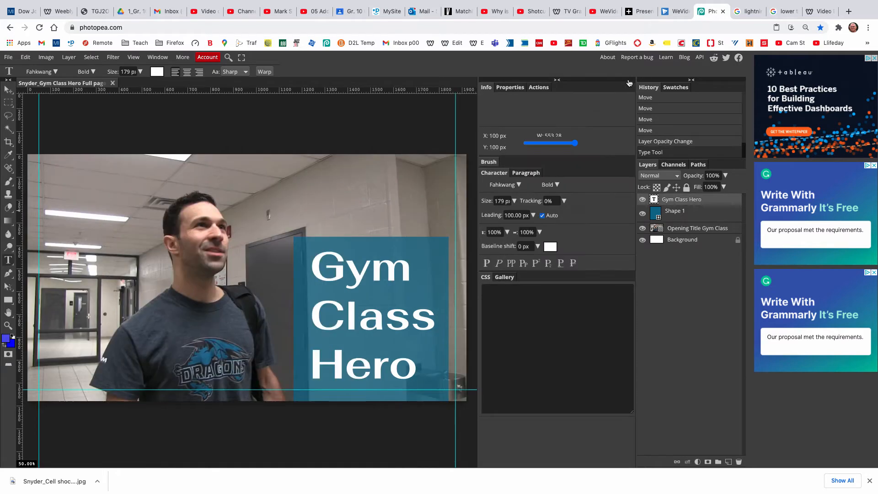
pyautogui.click(557, 81)
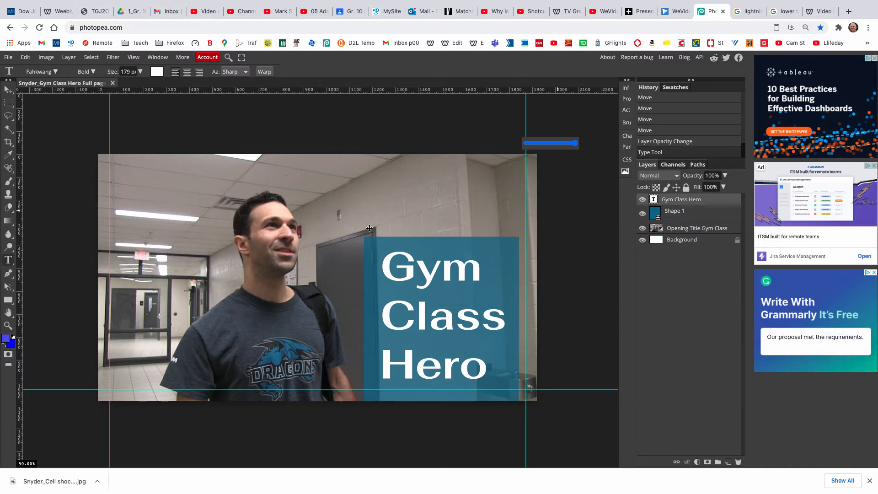
# Export the finished title graphic as a 1920 × 1080 px JPG at 100% quality.
pyautogui.click(8, 58)
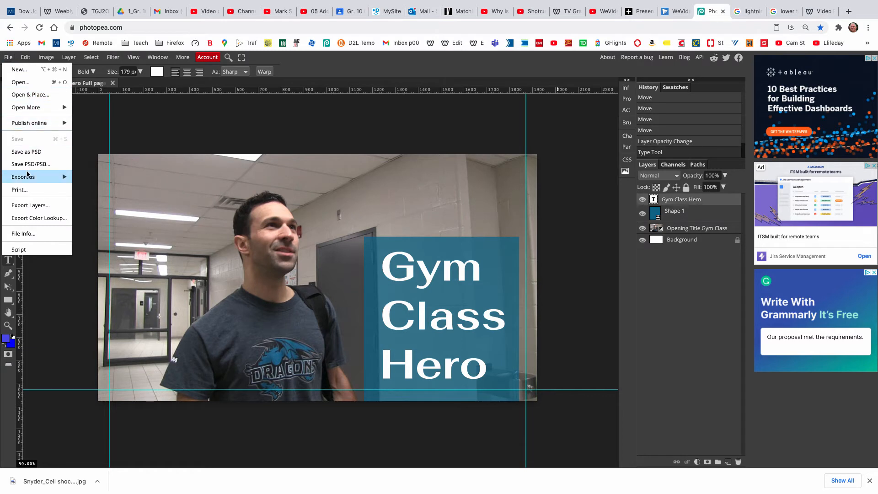
pyautogui.moveTo(55, 178)
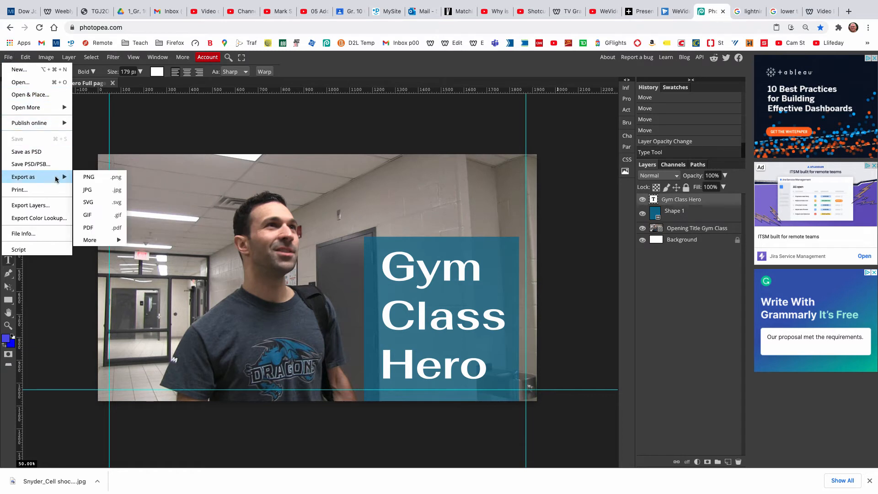
pyautogui.click(109, 190)
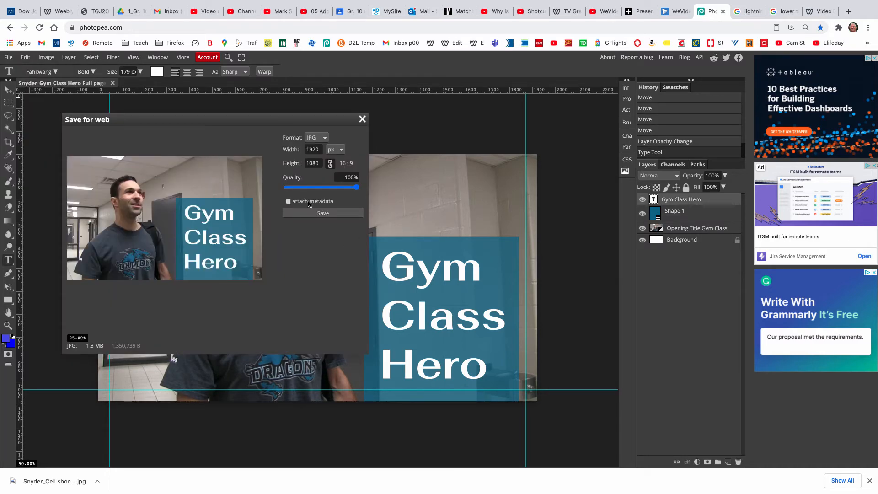
pyautogui.click(320, 213)
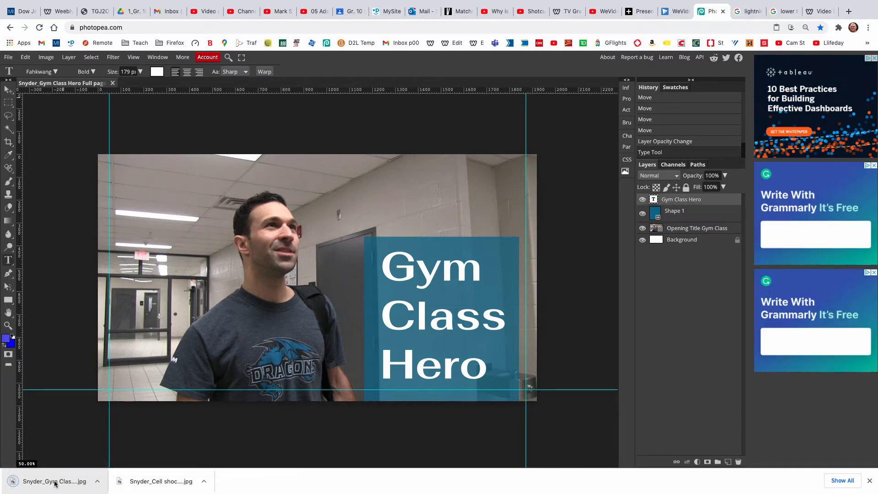
# Reveal the exported Gym Class Hero full-page JPG in Finder and copy the file.
pyautogui.rightClick(57, 483)
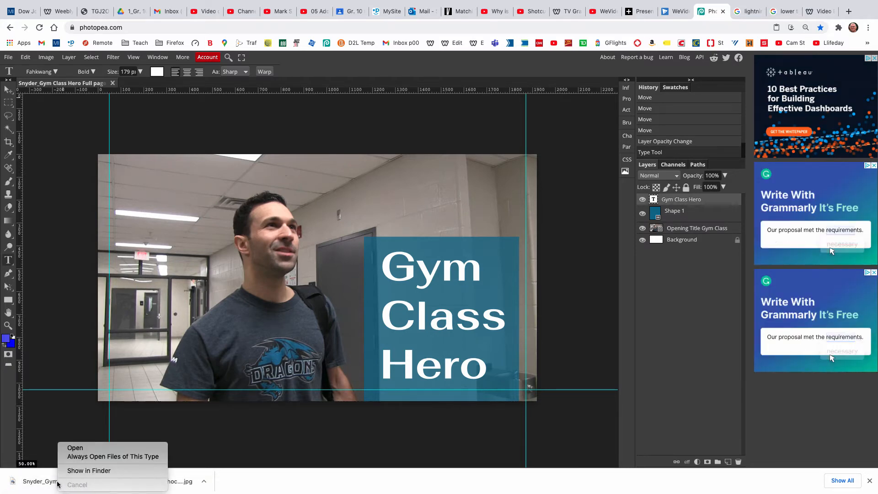
pyautogui.click(89, 471)
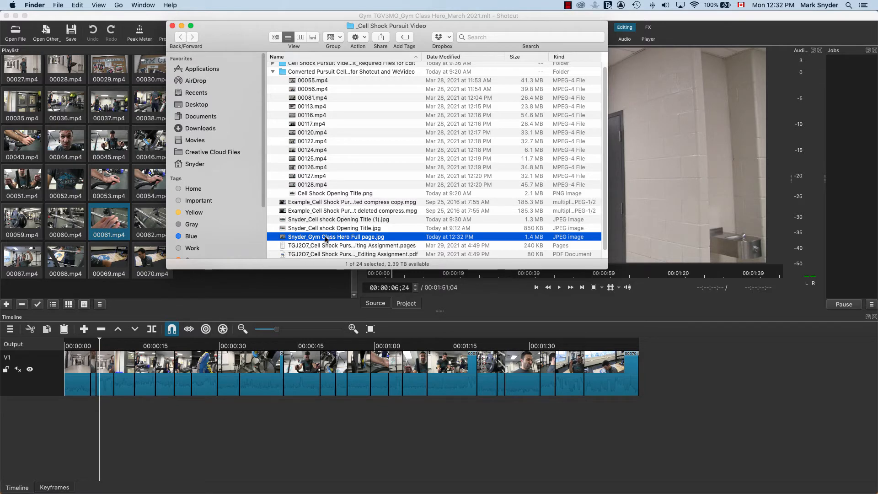
pyautogui.rightClick(325, 238)
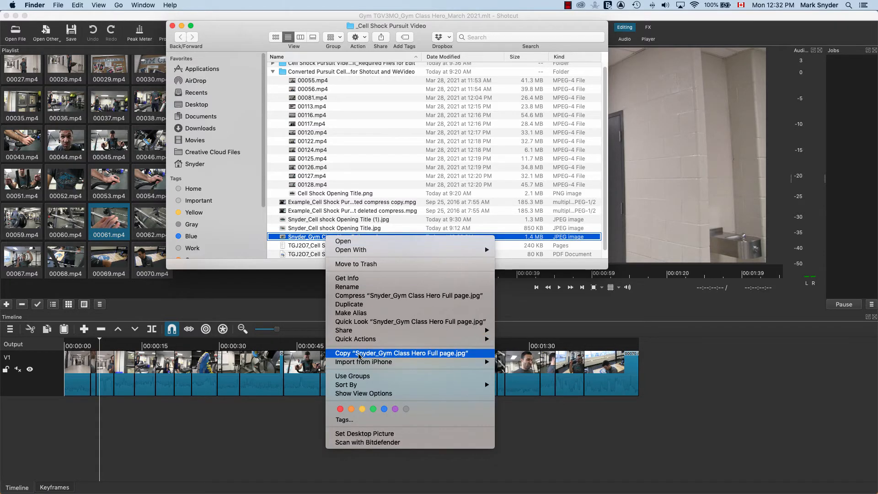
pyautogui.click(359, 353)
# Browse the 5Tb Seagate Drive through TGV3O7 Online course and 05_Video Production/Editing to the _Gym Class Hero_Exercise Clips folder.
pyautogui.scroll(-3, 255, 167)
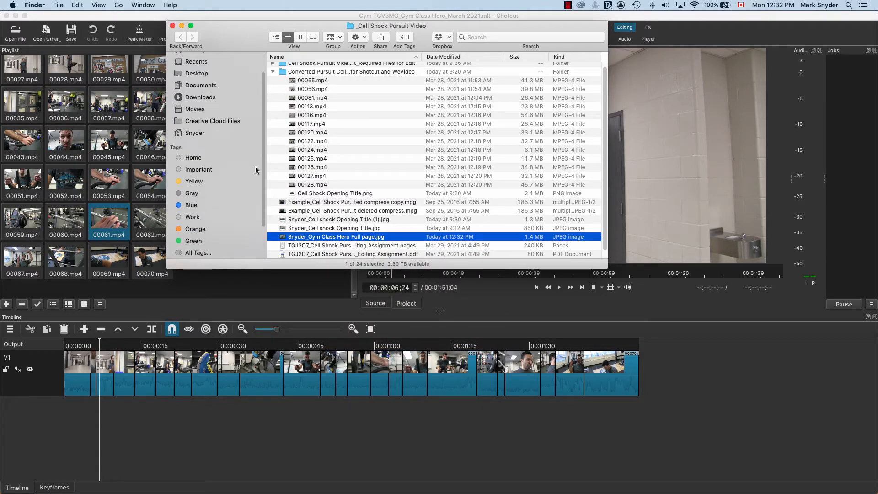
pyautogui.scroll(-5, 255, 169)
pyautogui.click(208, 242)
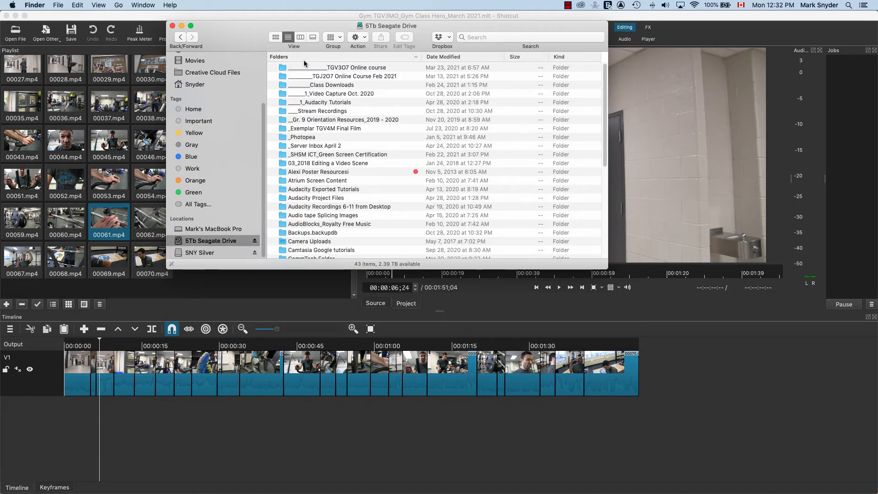
pyautogui.doubleClick(315, 68)
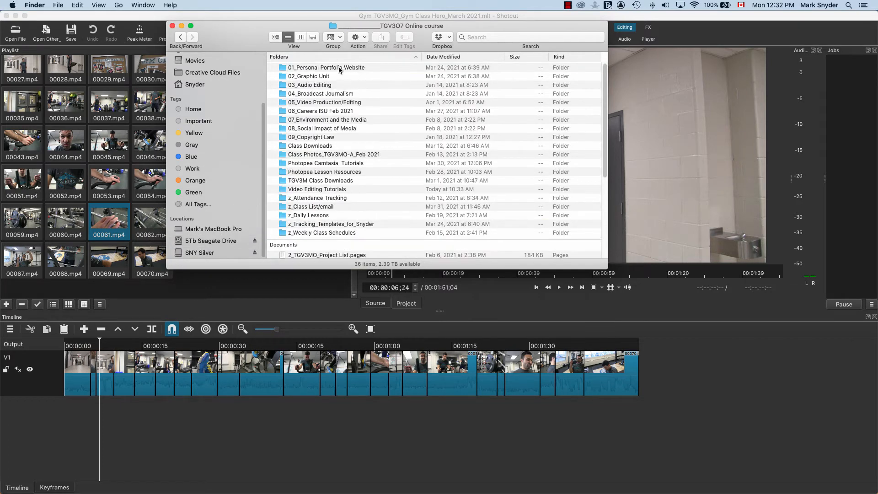
pyautogui.doubleClick(315, 103)
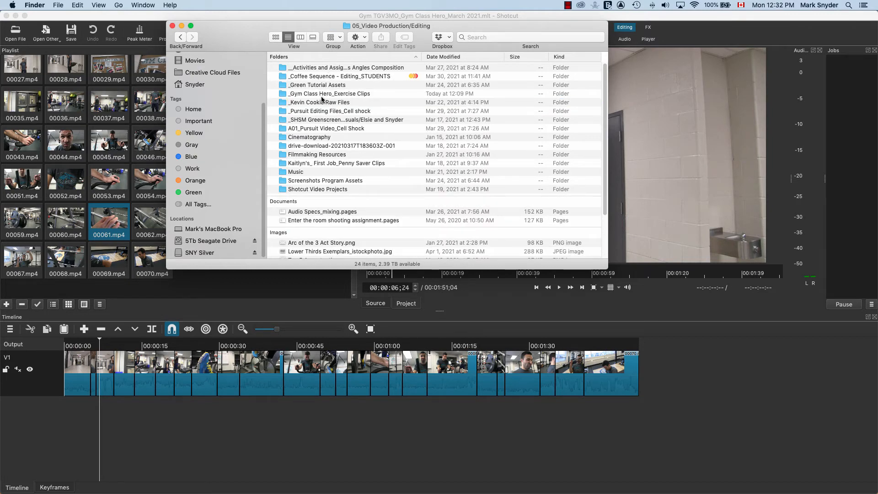
pyautogui.click(319, 95)
pyautogui.click(320, 94)
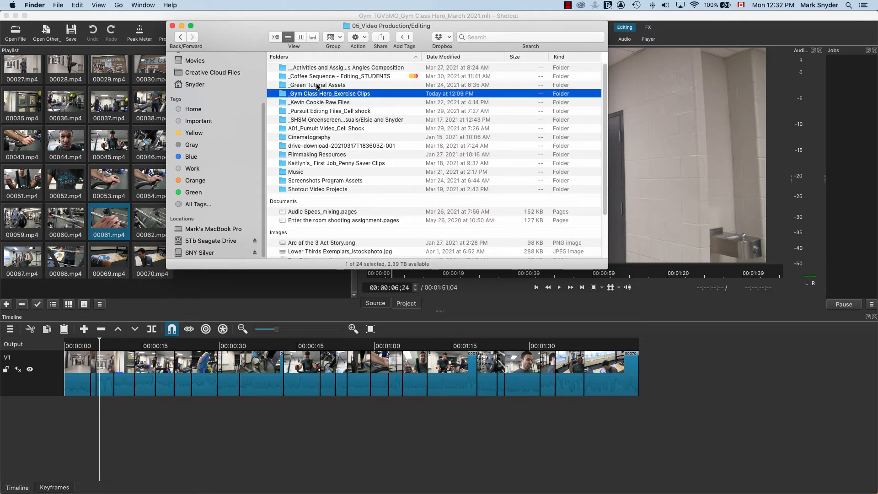
pyautogui.doubleClick(283, 96)
# Paste the JPG into the folder "Converted Gym Class Hero to .mp4 for Shotcut and WeVideo", check it is there, and close the Finder window.
pyautogui.scroll(10, 314, 76)
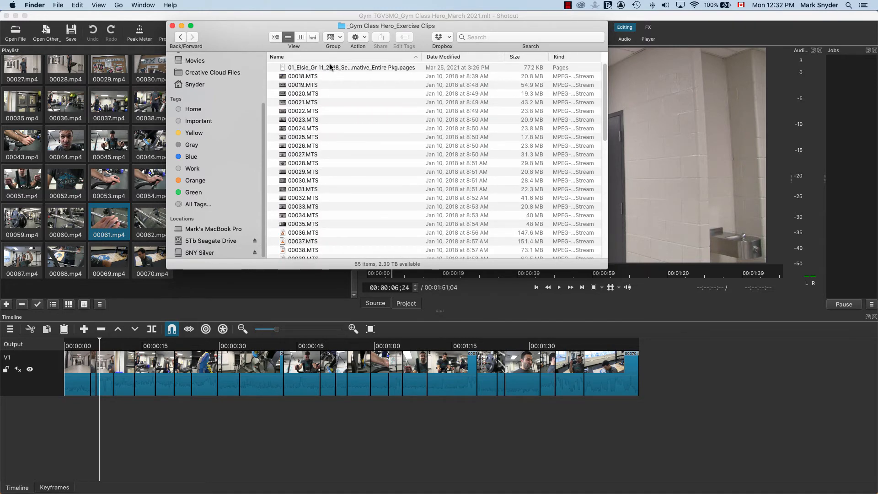
pyautogui.scroll(-10, 322, 110)
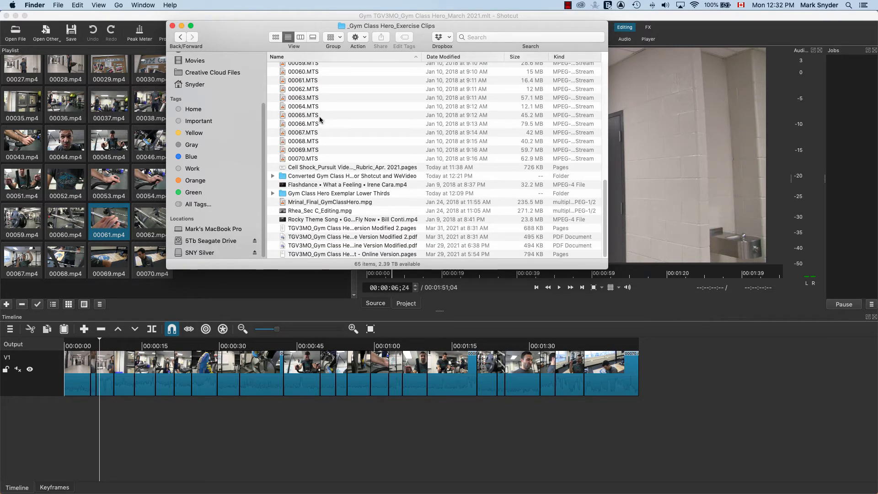
pyautogui.doubleClick(334, 180)
pyautogui.scroll(-2, 347, 135)
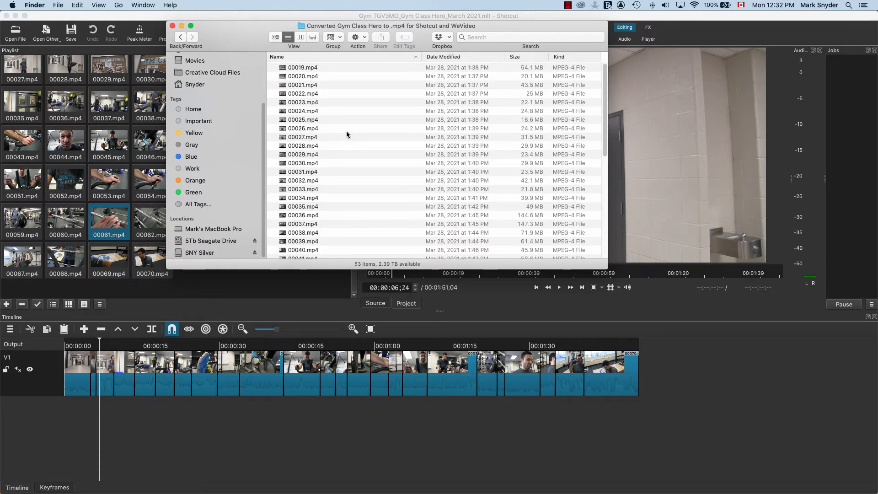
pyautogui.scroll(-6, 347, 134)
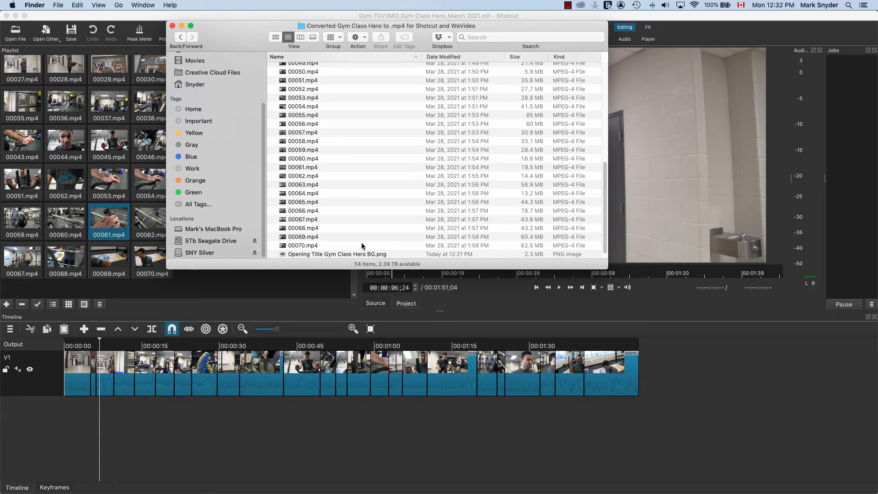
pyautogui.scroll(-1, 444, 235)
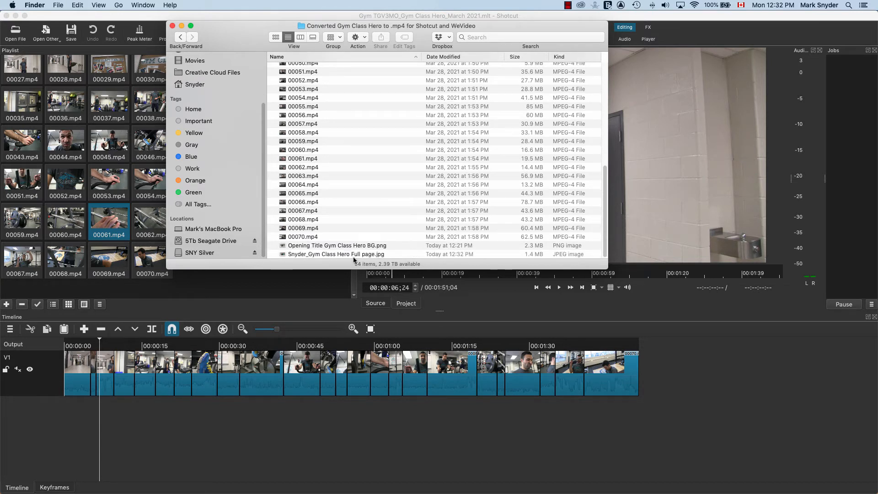
pyautogui.click(339, 254)
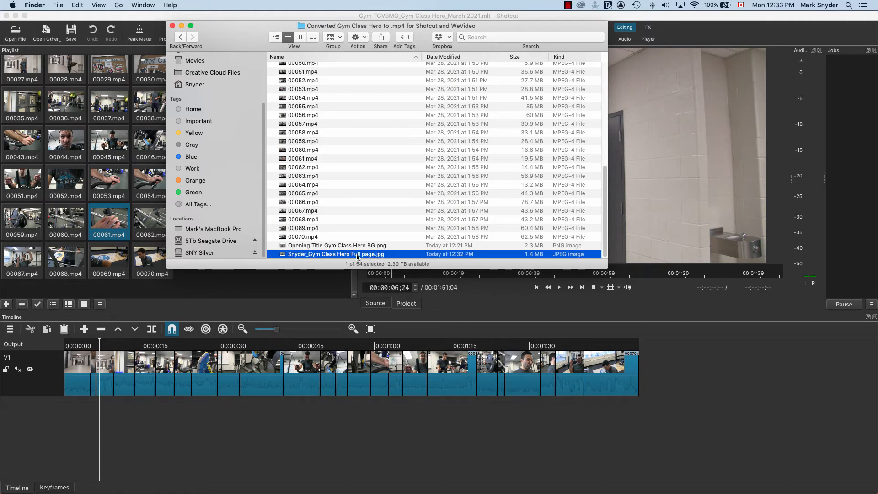
pyautogui.click(172, 26)
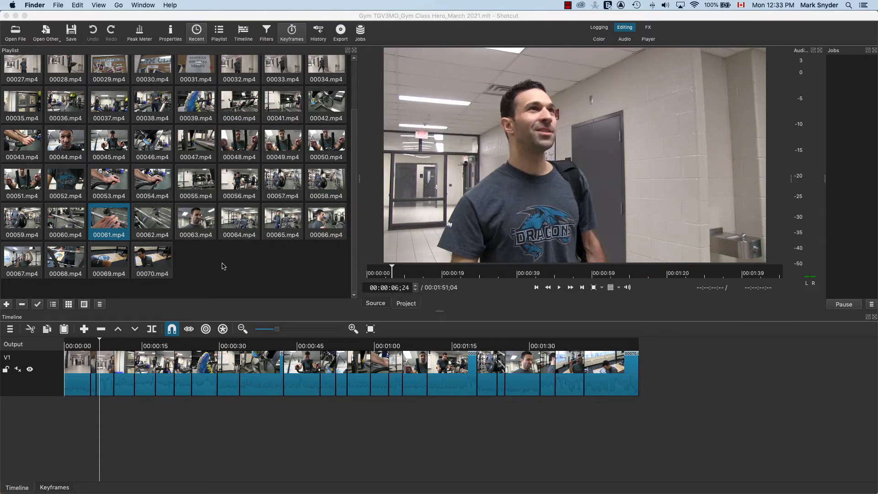
# Start opening a file in Shotcut and browse the 5Tb Seagate Drive to the converted Gym Class Hero clips folder.
pyautogui.click(8, 40)
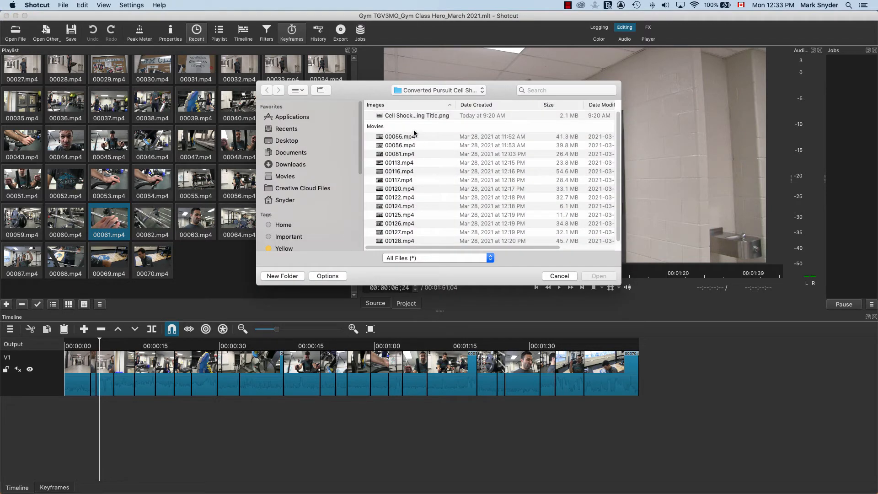
pyautogui.scroll(-1, 410, 173)
pyautogui.scroll(-5, 347, 201)
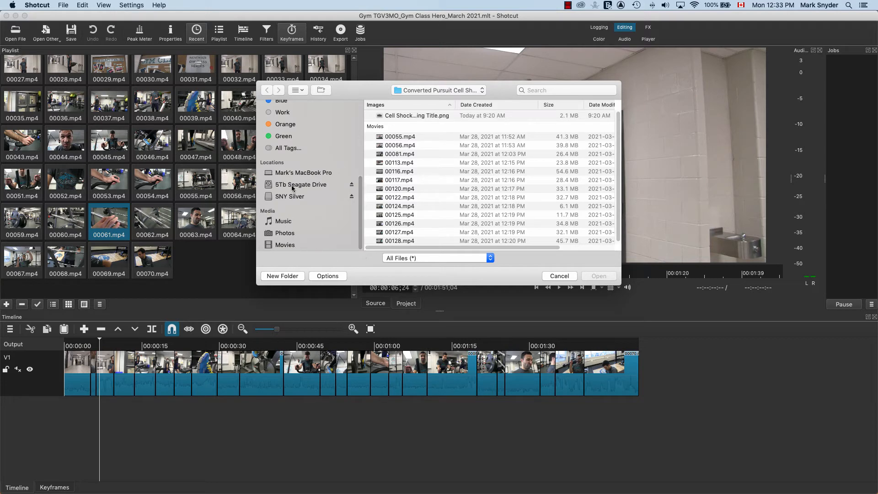
pyautogui.click(292, 186)
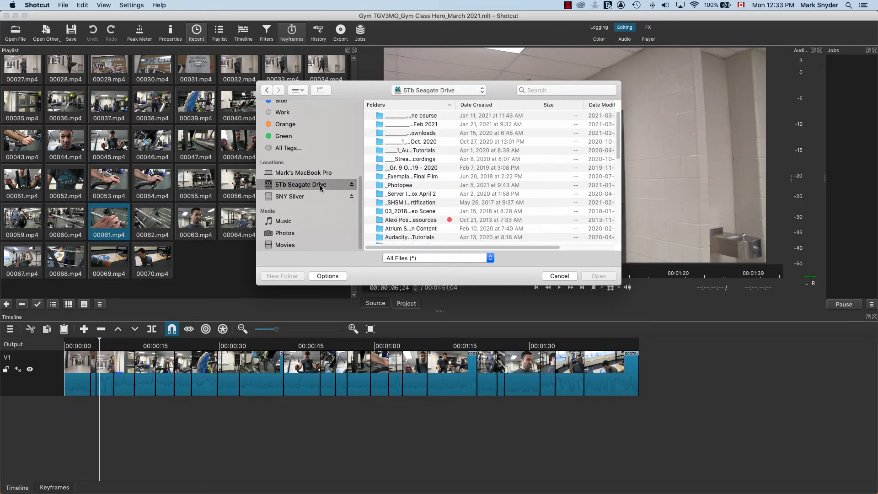
pyautogui.doubleClick(423, 116)
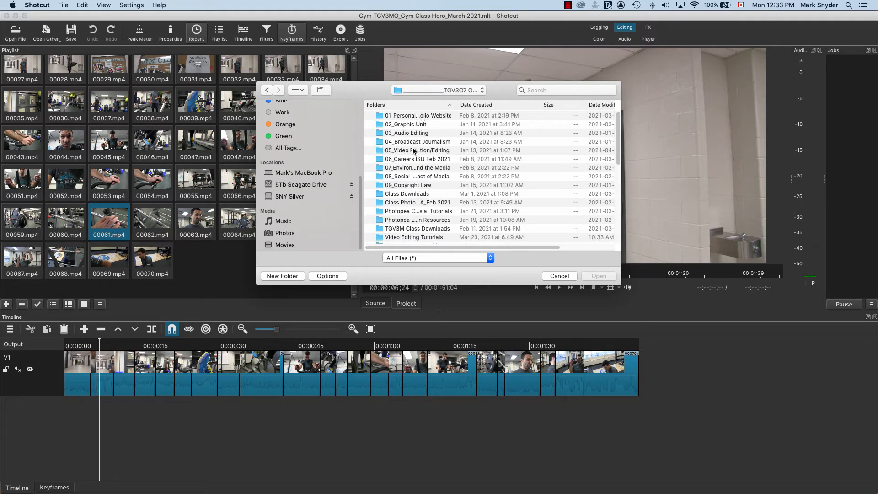
pyautogui.doubleClick(413, 151)
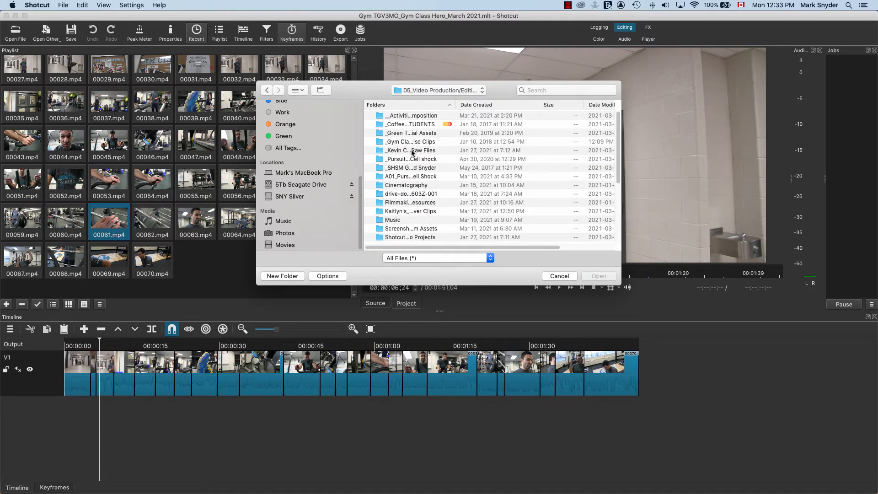
pyautogui.doubleClick(412, 142)
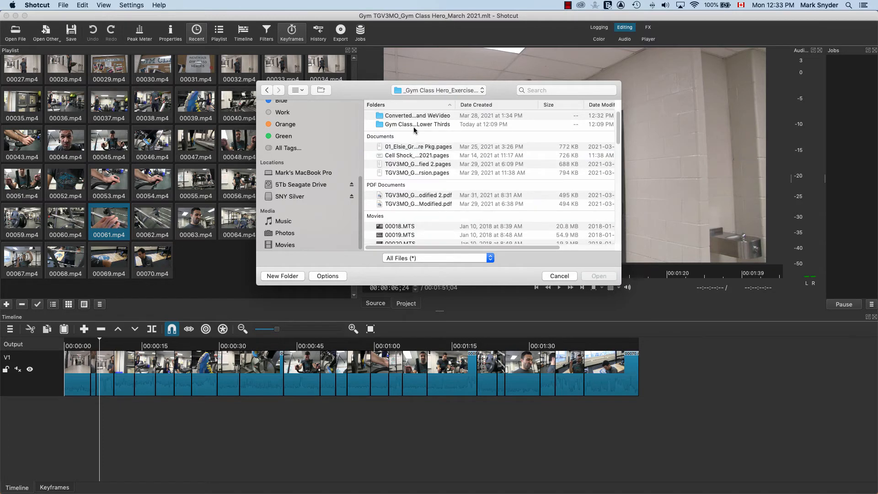
pyautogui.doubleClick(410, 116)
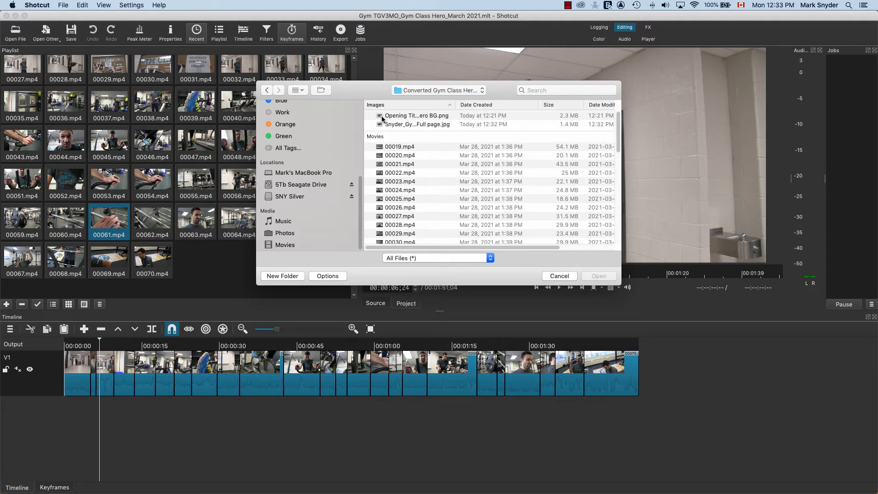
# Open the Gym Class Hero full-page JPG and add it to the playlist after clip 00070.mp4.
pyautogui.click(424, 117)
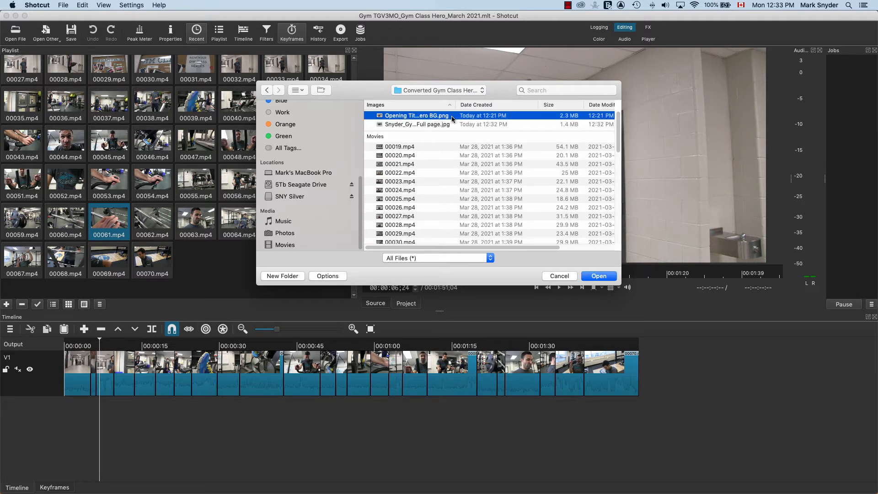
pyautogui.click(430, 125)
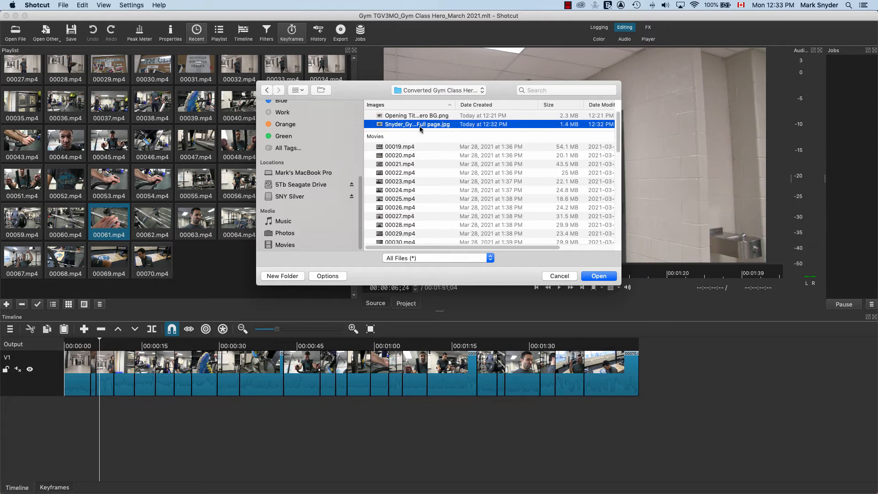
pyautogui.doubleClick(420, 125)
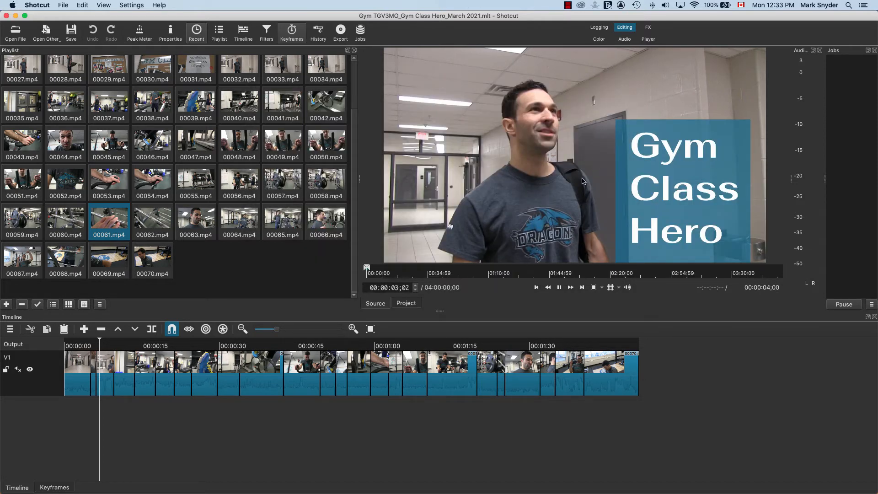
pyautogui.moveTo(582, 180); pyautogui.dragTo(230, 261)
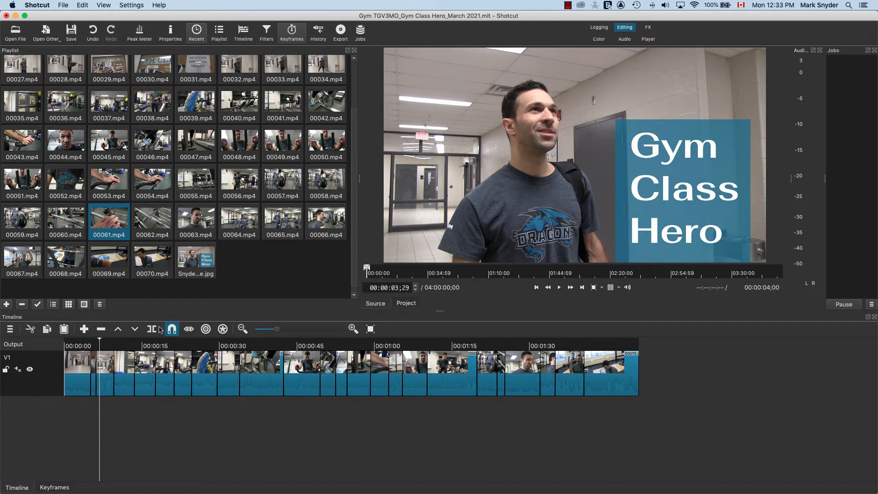
# Compare the source and project previews, stay on the project, and move the playhead to the start of the timeline.
pyautogui.click(403, 303)
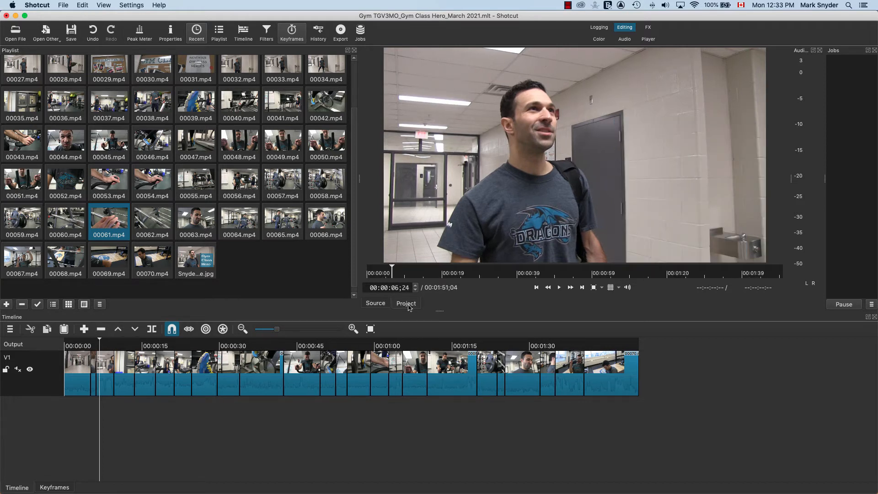
pyautogui.click(380, 304)
pyautogui.click(411, 304)
pyautogui.click(375, 304)
pyautogui.click(398, 305)
pyautogui.moveTo(100, 341); pyautogui.dragTo(68, 339)
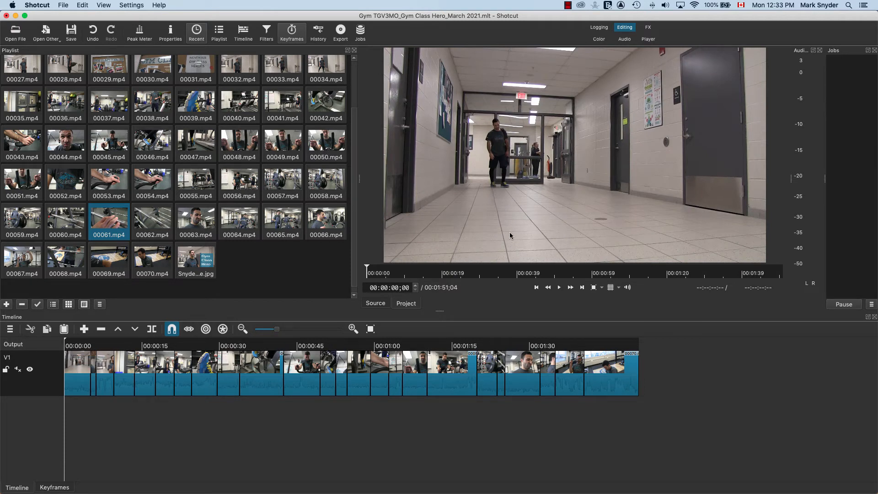
# Play the opening of the project briefly and return the playhead to the start of the timeline.
pyautogui.press('space')
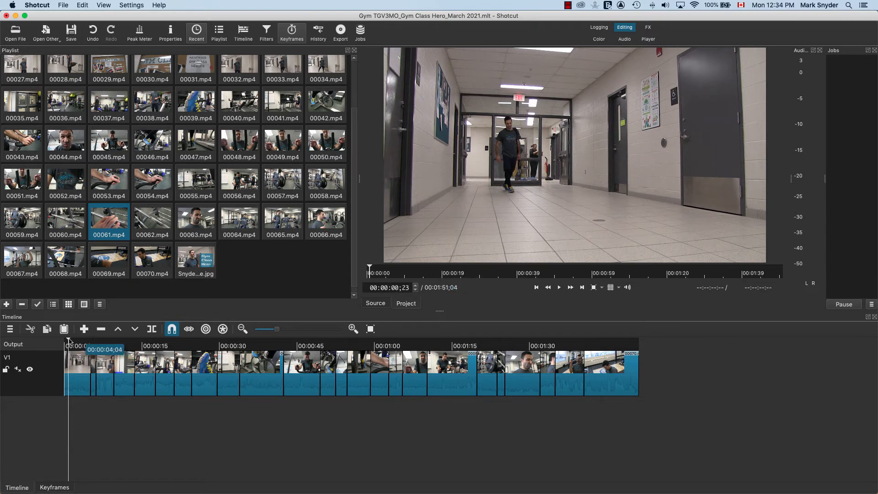
pyautogui.moveTo(69, 341); pyautogui.dragTo(59, 342)
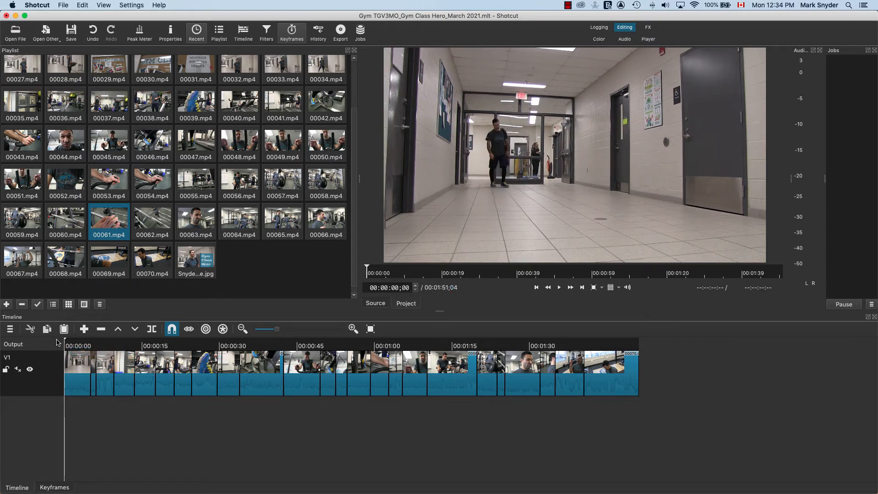
# Select every clip on track V1, from the first hallway clip through the last one.
pyautogui.click(79, 368)
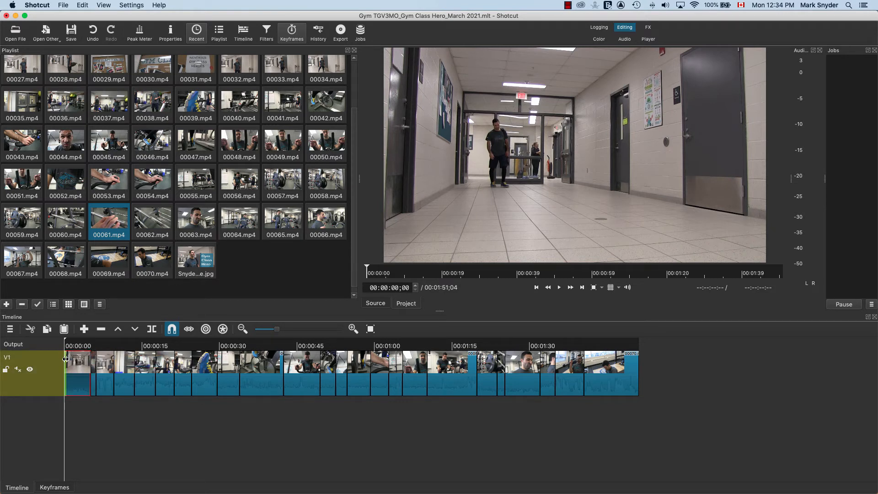
pyautogui.keyDown('shift'); pyautogui.click(635, 369); pyautogui.keyUp('shift')
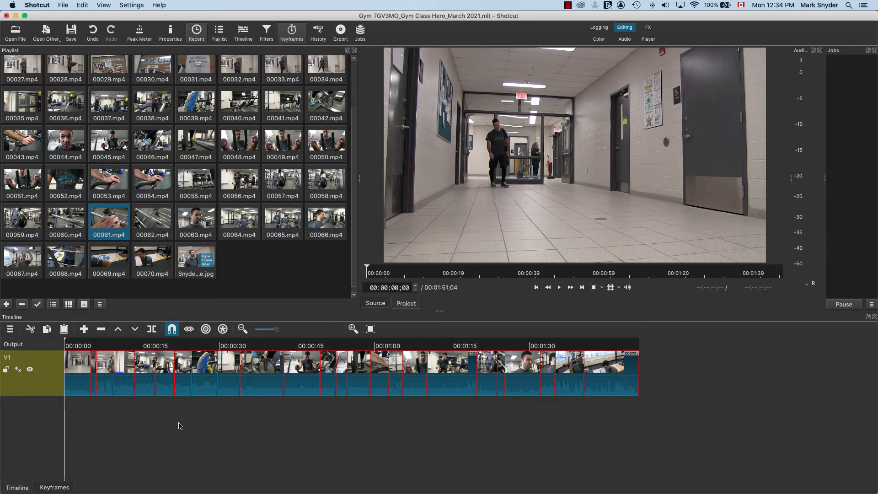
pyautogui.click(237, 416)
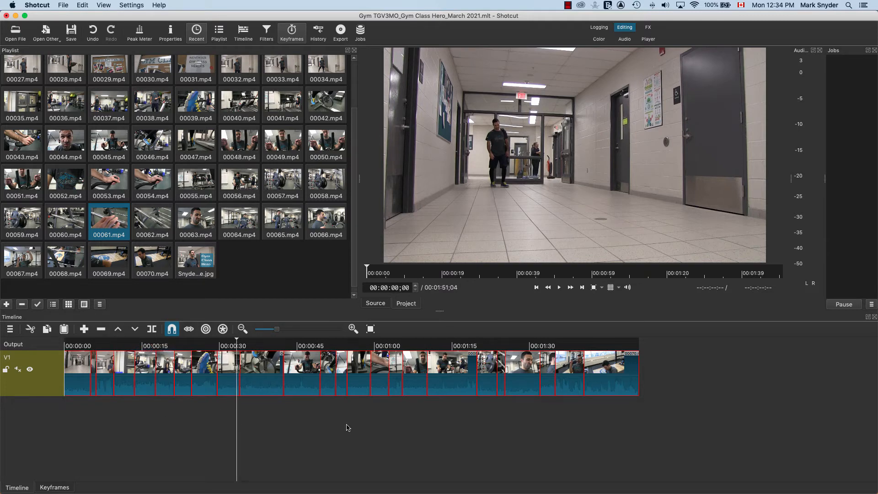
pyautogui.click(350, 428)
# Remove five individual clips on V1 from the multi-clip selection one by one and add them back.
pyautogui.keyDown('super'); pyautogui.click(422, 384); pyautogui.keyUp('super')
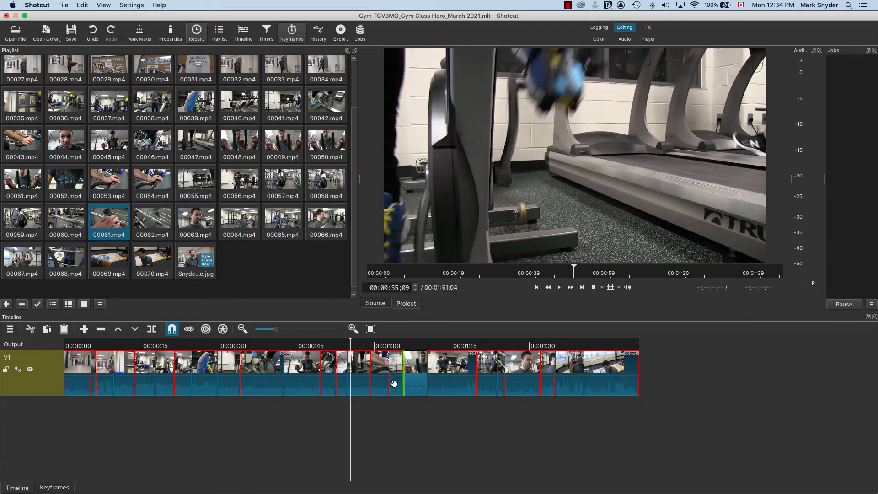
pyautogui.keyDown('super'); pyautogui.click(394, 384); pyautogui.keyUp('super')
pyautogui.keyDown('super'); pyautogui.click(316, 379); pyautogui.keyUp('super')
pyautogui.keyDown('super'); pyautogui.click(255, 375); pyautogui.keyUp('super')
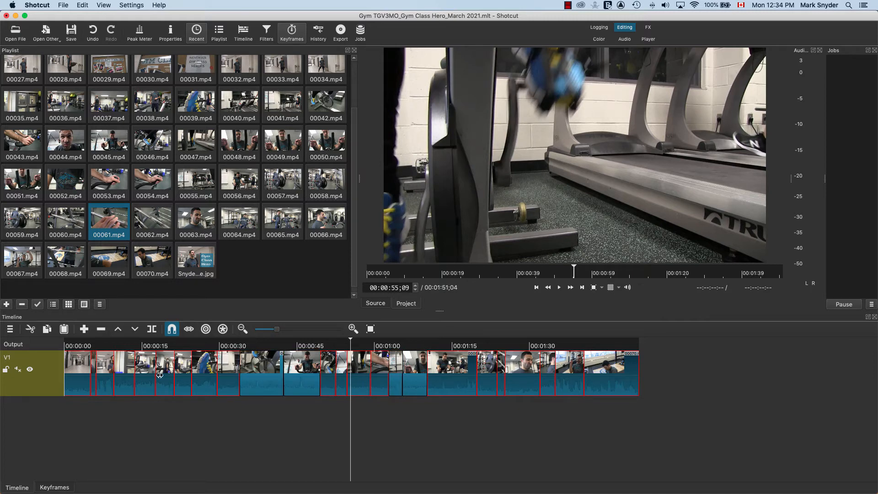
pyautogui.keyDown('super'); pyautogui.click(147, 375); pyautogui.keyUp('super')
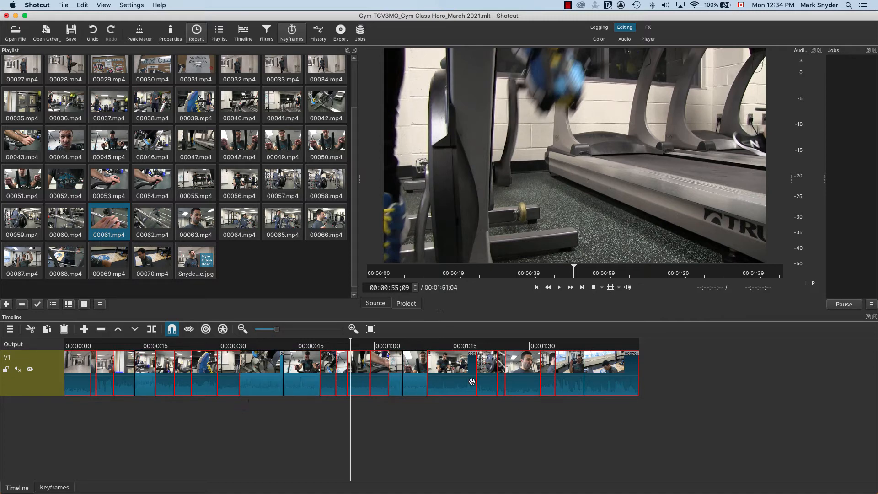
pyautogui.keyDown('super'); pyautogui.click(146, 382); pyautogui.keyUp('super')
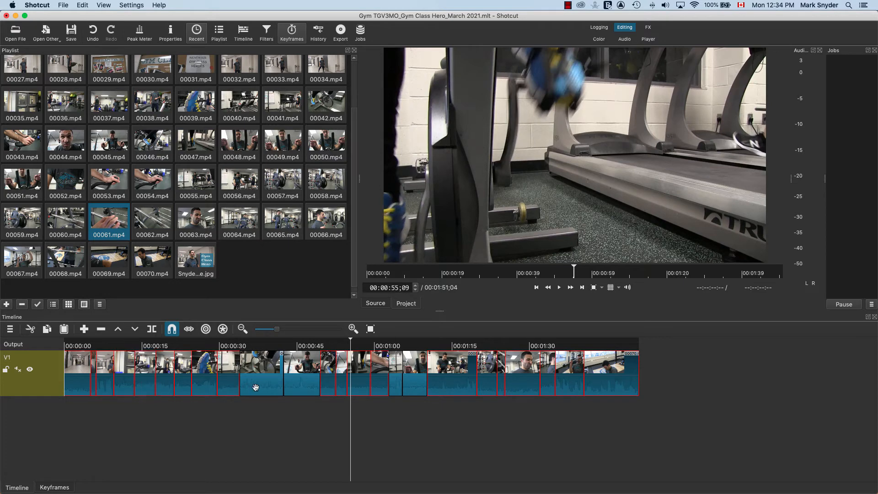
pyautogui.keyDown('super'); pyautogui.click(271, 383); pyautogui.keyUp('super')
pyautogui.keyDown('super'); pyautogui.click(313, 388); pyautogui.keyUp('super')
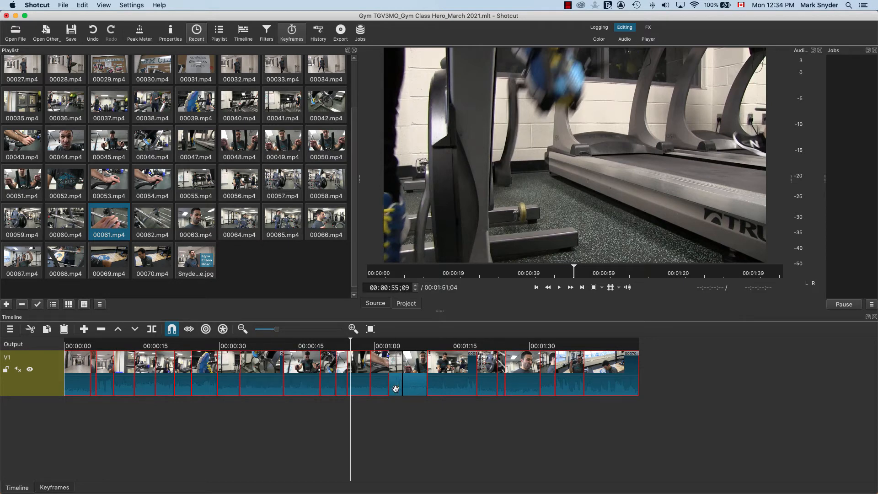
pyautogui.keyDown('super'); pyautogui.click(395, 387); pyautogui.keyUp('super')
pyautogui.keyDown('super'); pyautogui.click(414, 389); pyautogui.keyUp('super')
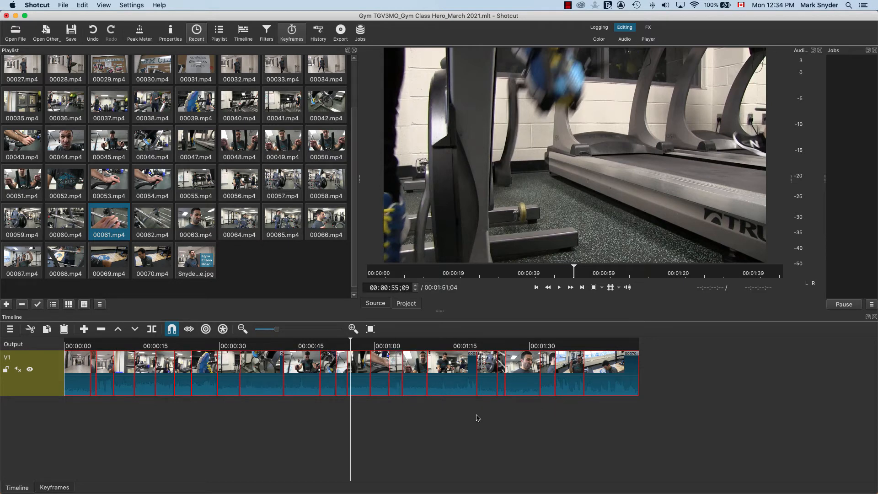
# Move all selected clips about 34 seconds later and place the Gym Class Hero full-page JPG at the start of V1.
pyautogui.moveTo(303, 382); pyautogui.dragTo(491, 383)
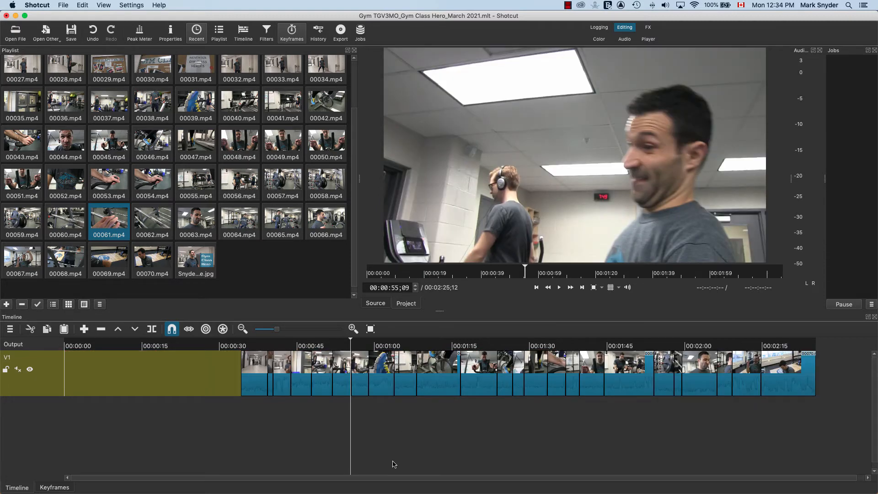
pyautogui.click(201, 264)
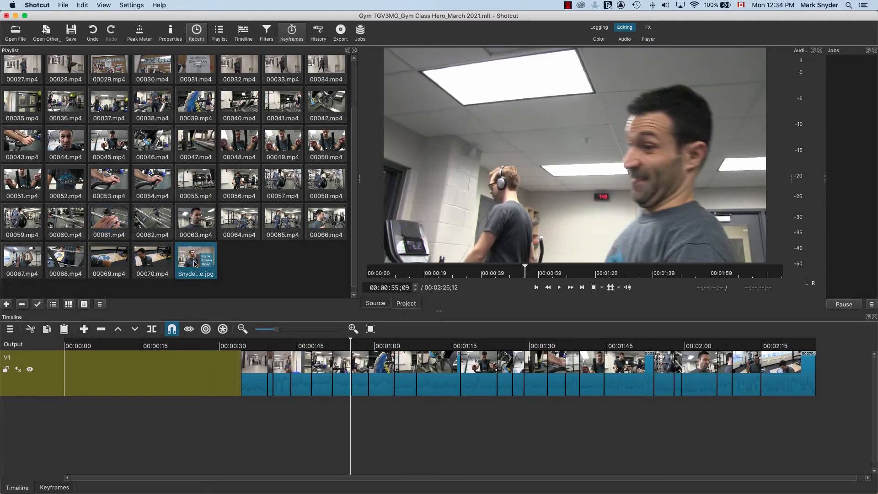
pyautogui.moveTo(174, 280); pyautogui.dragTo(65, 373)
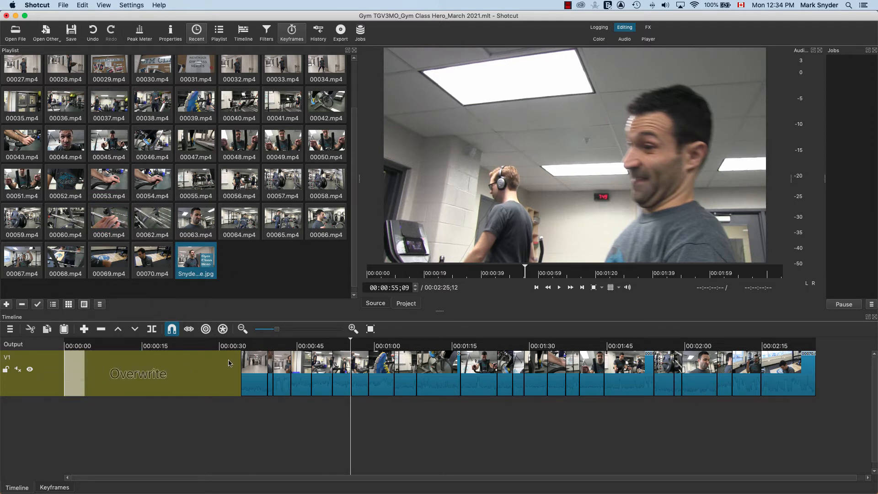
pyautogui.click(72, 346)
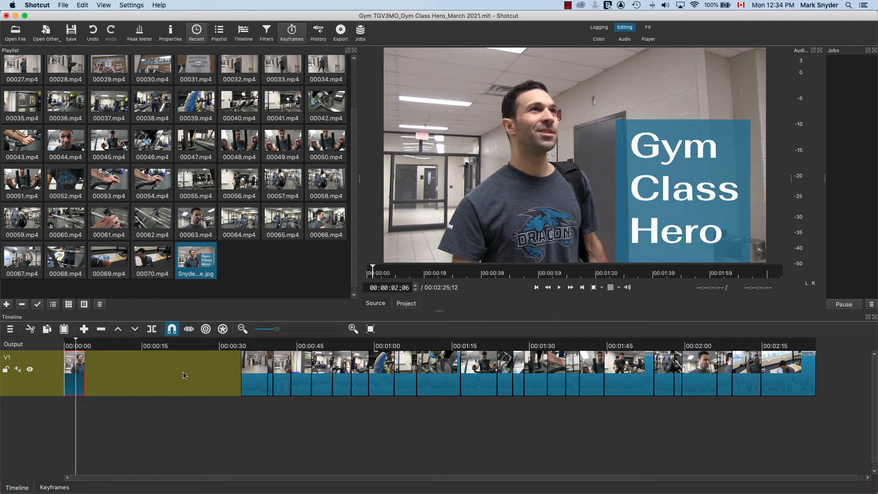
# Select all the video clips after the gap and move them together so they start directly after the title JPG.
pyautogui.click(257, 371)
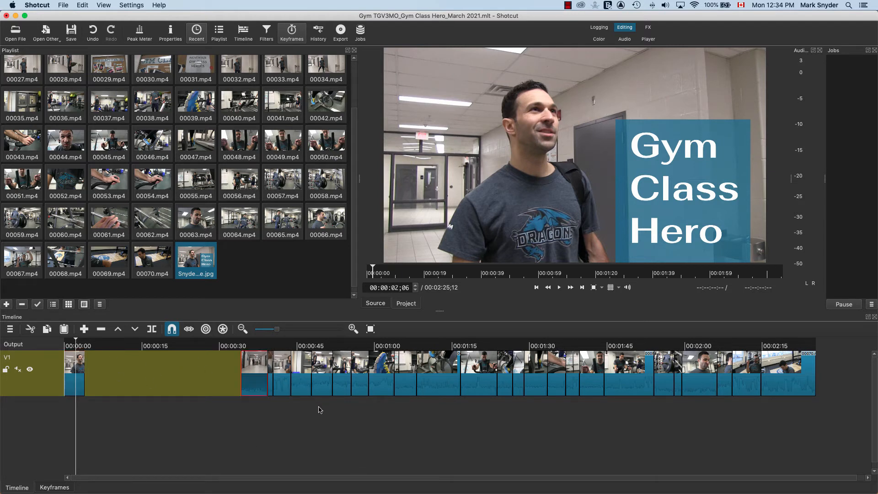
pyautogui.keyDown('shift'); pyautogui.click(810, 376); pyautogui.keyUp('shift')
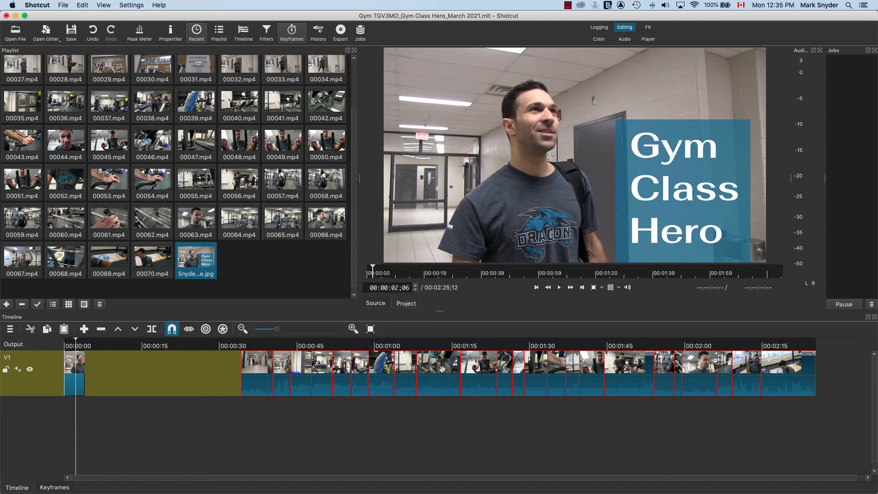
pyautogui.moveTo(441, 368); pyautogui.dragTo(277, 366)
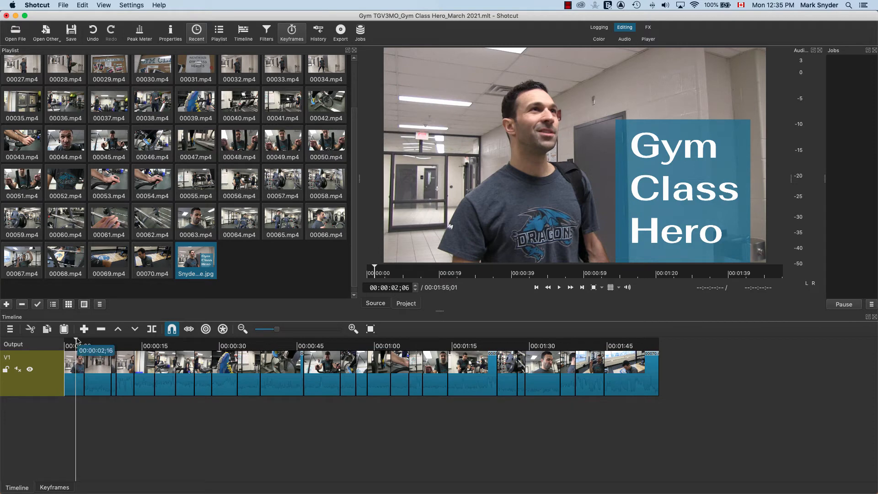
# Play the title through into the first hallway clip and return the playhead to the beginning.
pyautogui.moveTo(75, 344); pyautogui.dragTo(69, 345)
pyautogui.press('space')
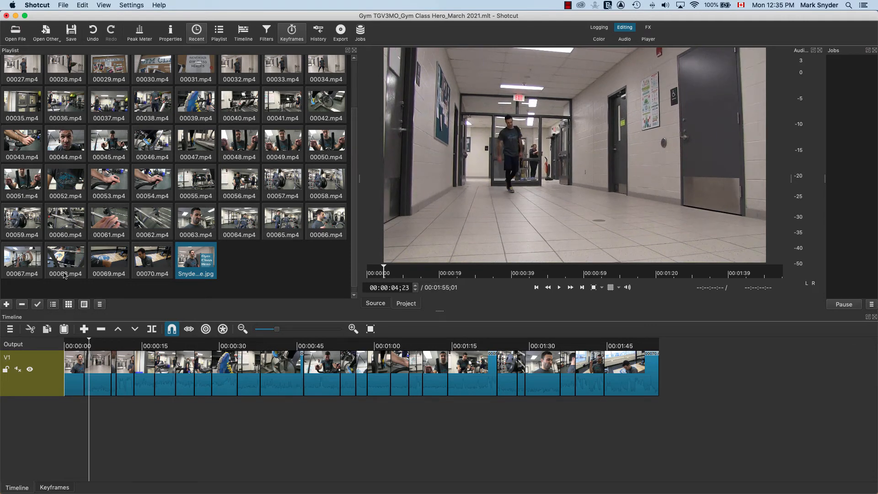
pyautogui.click(65, 344)
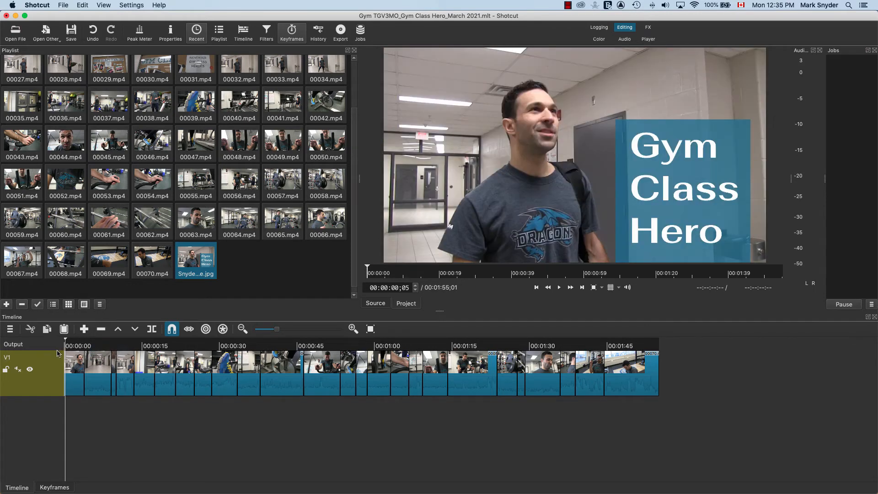
# Add the Fade In Video filter to the title JPG at the start of V1.
pyautogui.click(76, 369)
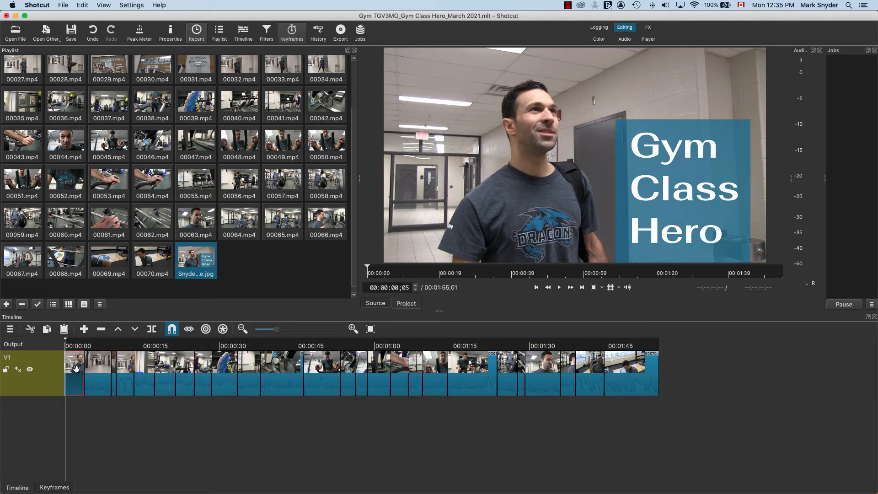
pyautogui.click(266, 32)
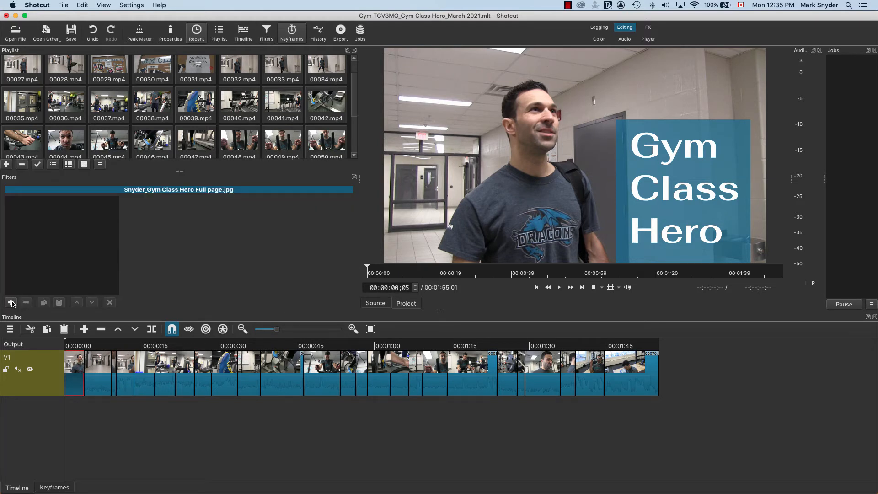
pyautogui.click(11, 302)
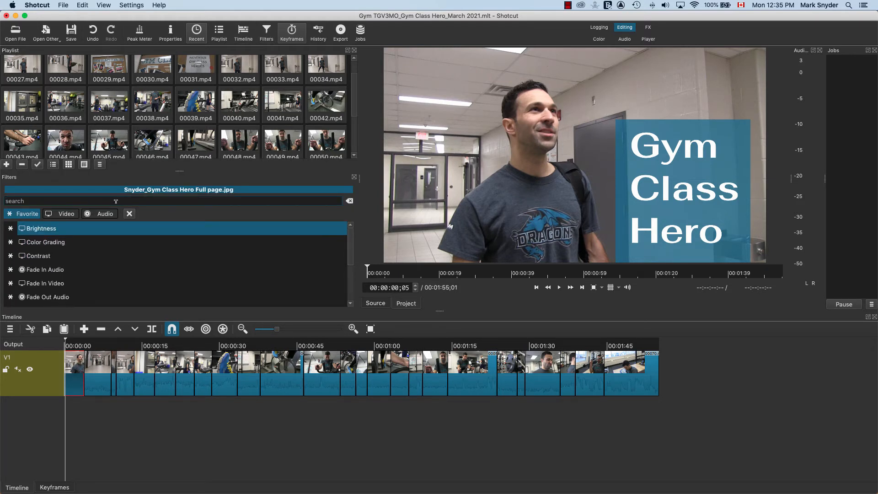
pyautogui.write('fade')
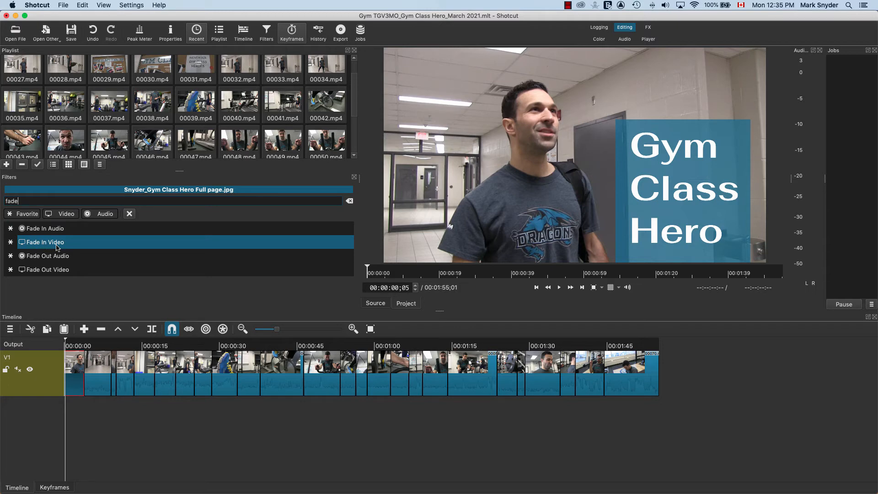
pyautogui.press('Return')
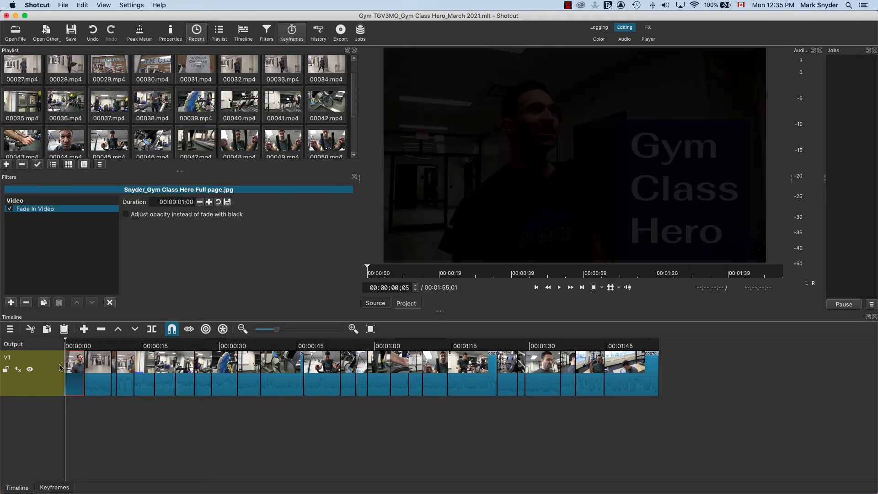
# Set the title's fade-in duration to 00:00:00;15 and play it from the start to check the fade.
pyautogui.scroll(3, 74, 371)
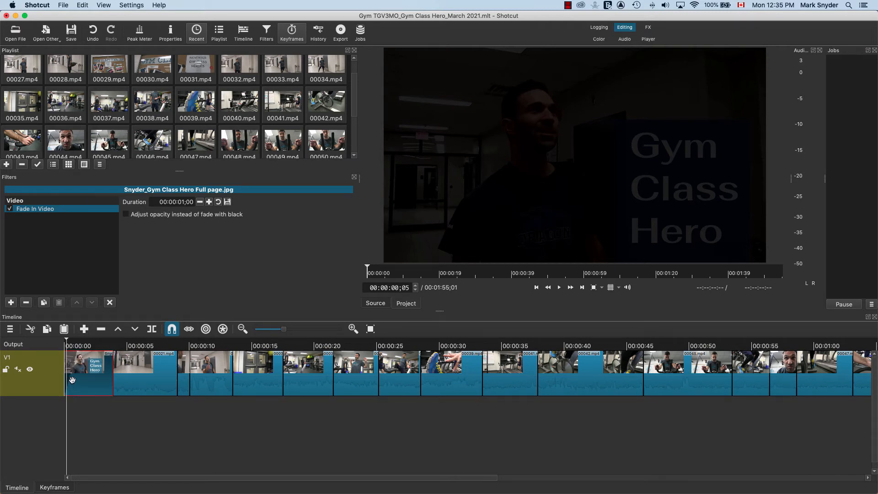
pyautogui.click(181, 200)
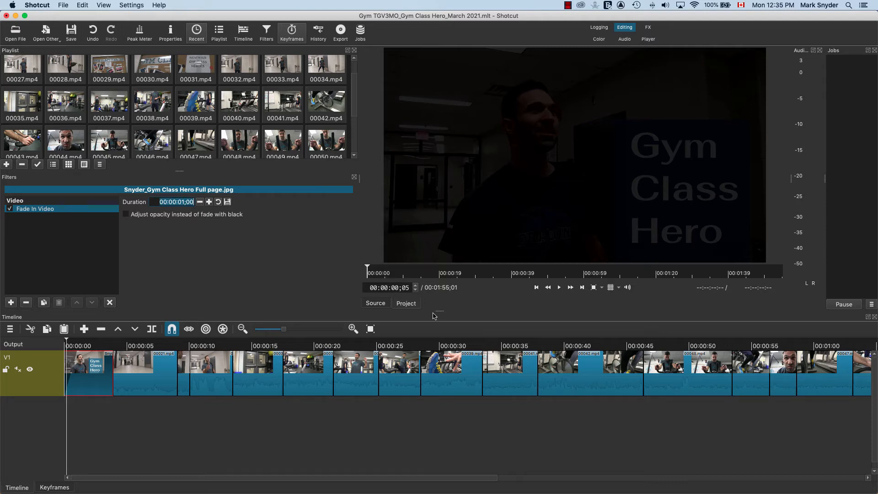
pyautogui.write('15')
pyautogui.press('Return')
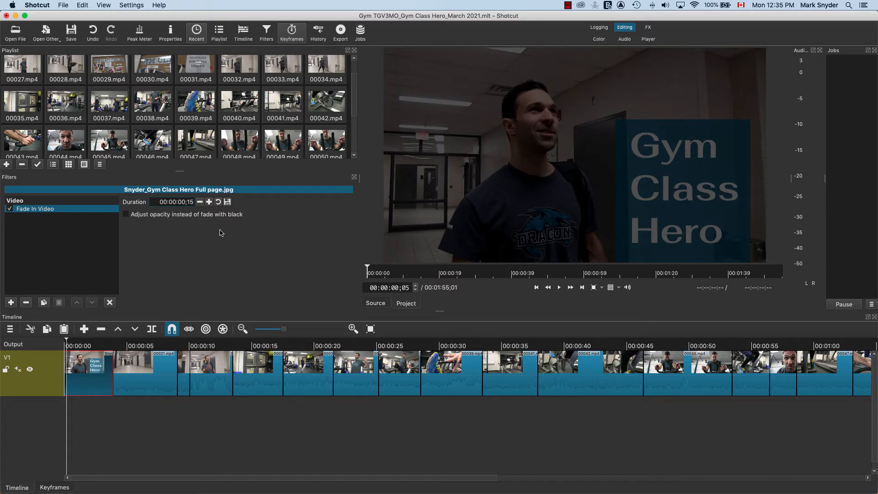
pyautogui.moveTo(67, 343); pyautogui.dragTo(60, 343)
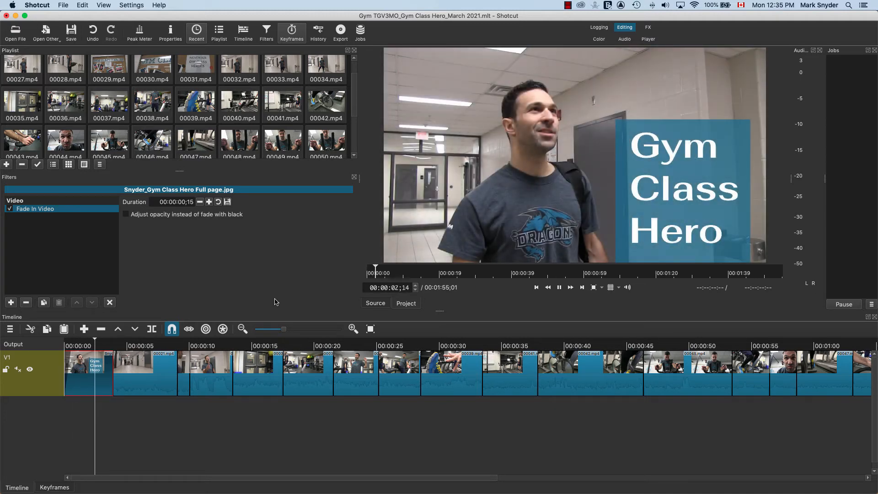
pyautogui.press('space')
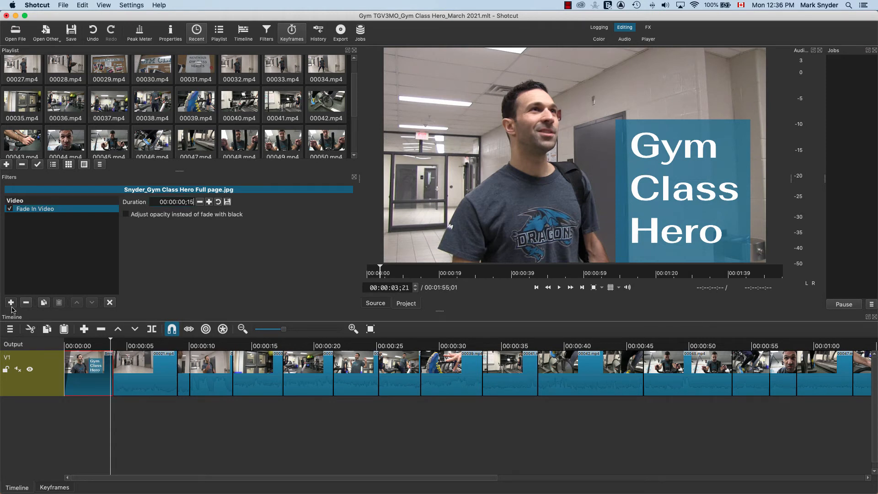
# Browse the available filters, examine the duration in the title JPG's properties, and play on into the next clip.
pyautogui.click(11, 303)
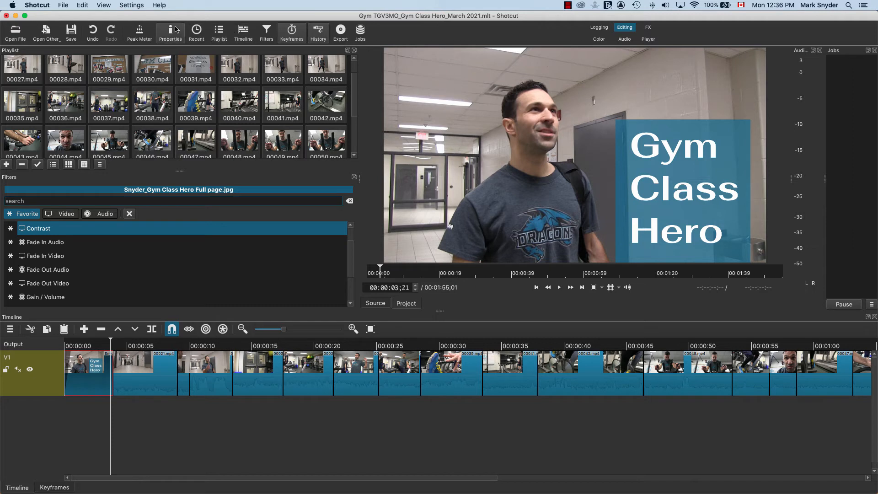
pyautogui.click(172, 31)
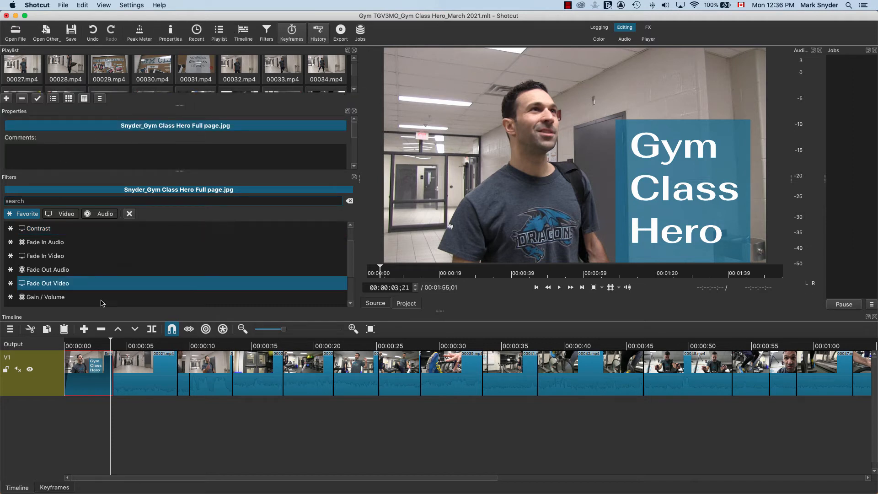
pyautogui.scroll(-3, 230, 154)
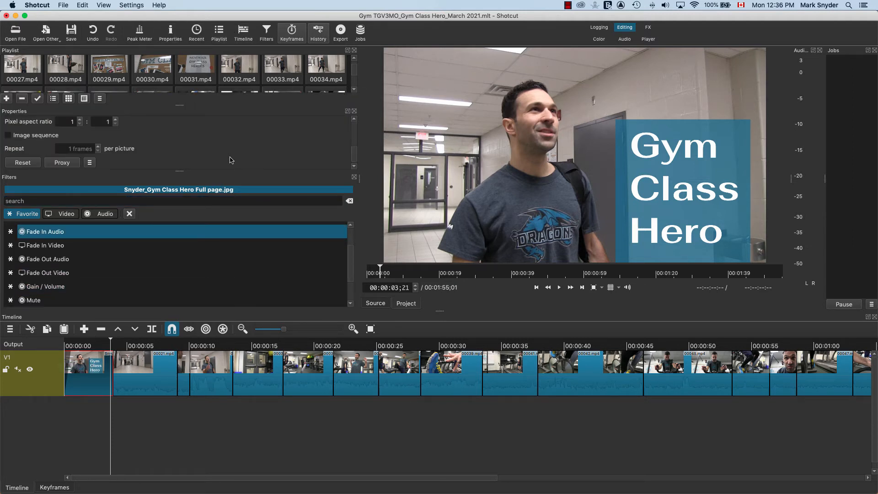
pyautogui.scroll(3, 230, 158)
pyautogui.scroll(-3, 231, 160)
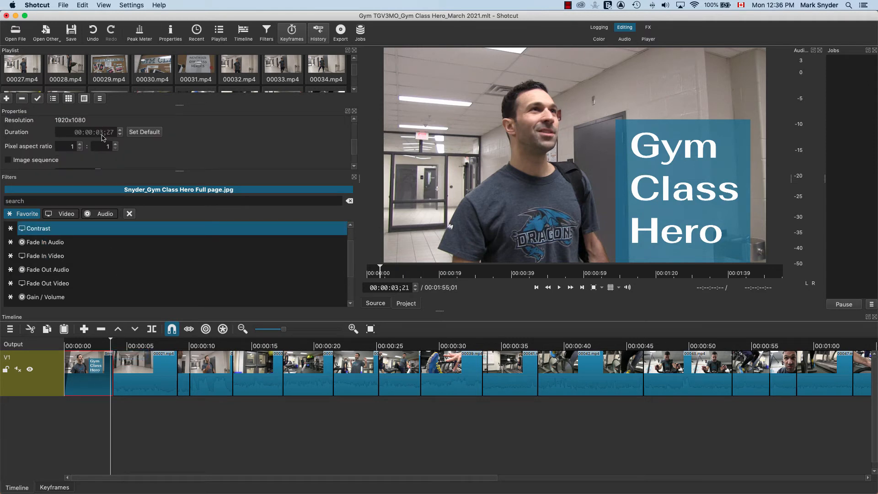
pyautogui.press('space')
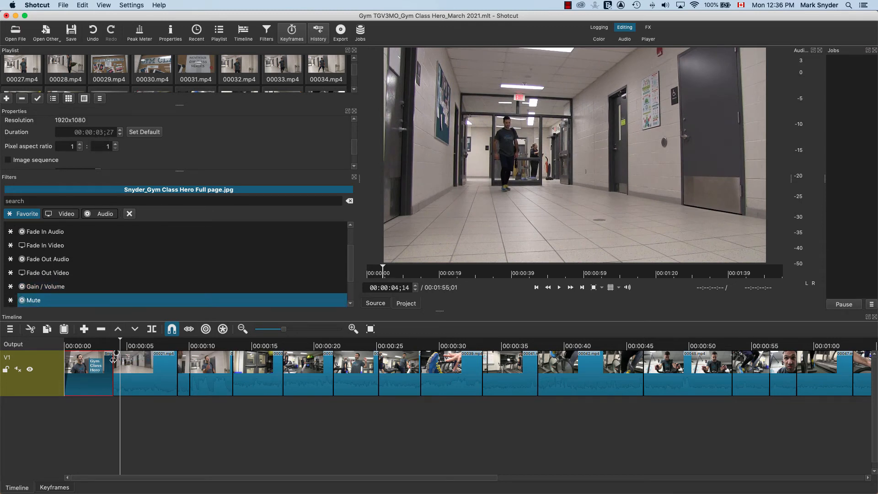
# Hide the clip properties to give the filter list more room, and move the playhead back over the title.
pyautogui.moveTo(120, 341); pyautogui.dragTo(113, 342)
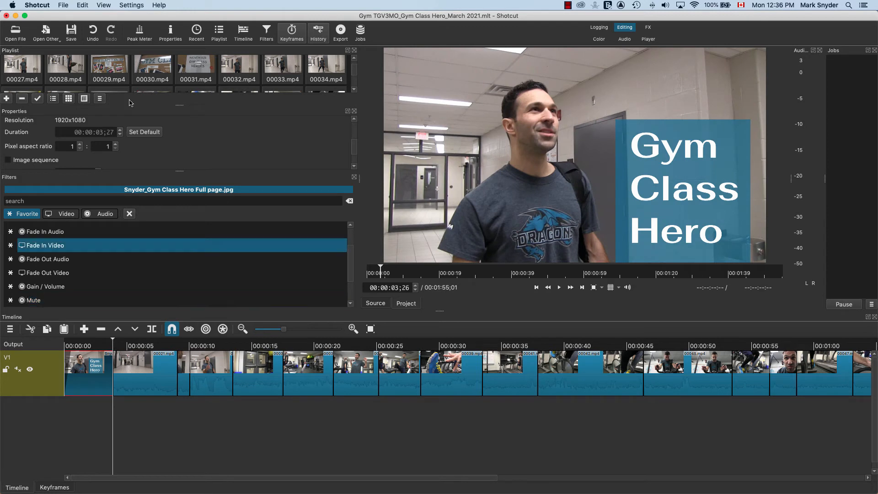
pyautogui.click(355, 111)
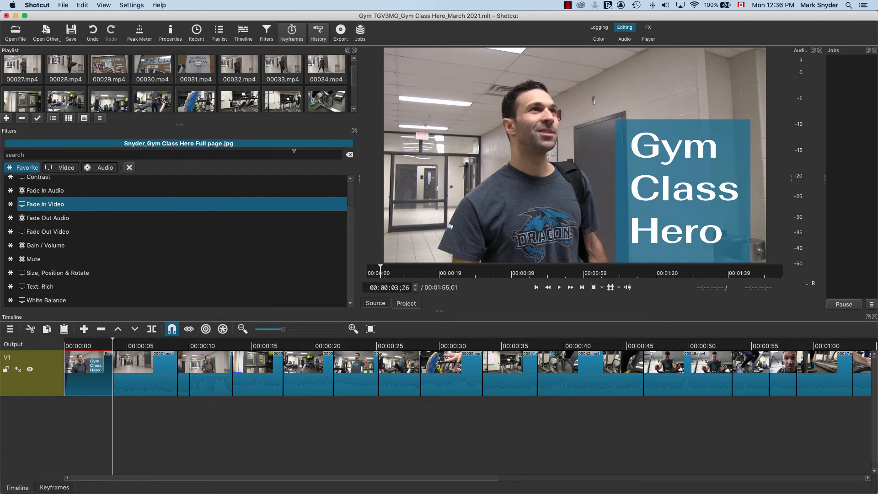
pyautogui.moveTo(113, 342); pyautogui.dragTo(81, 341)
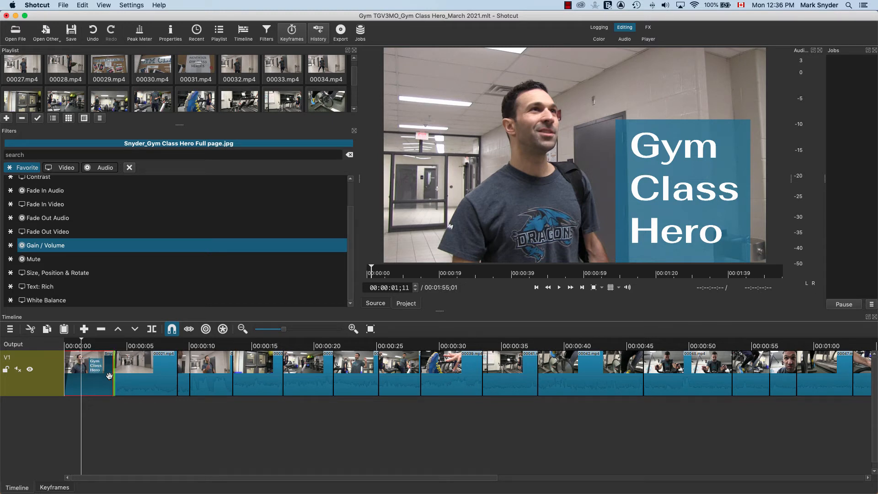
pyautogui.moveTo(113, 376); pyautogui.dragTo(112, 377)
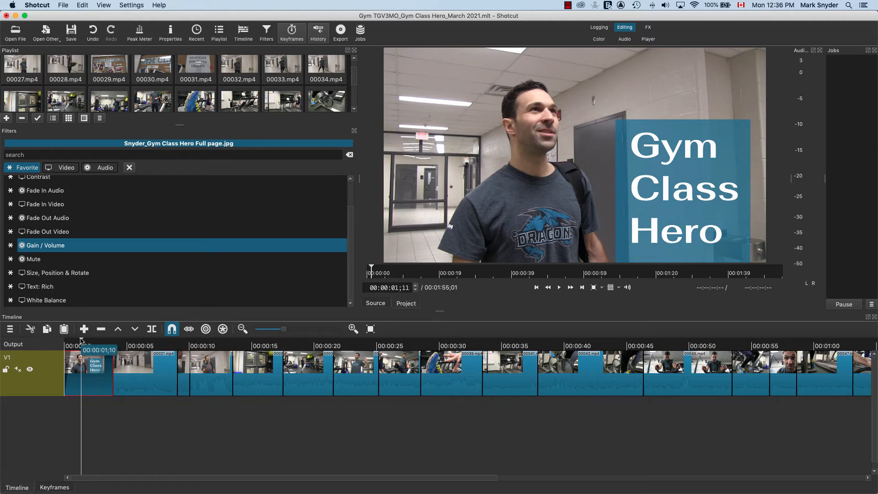
# Play the title from the start of the timeline and on into the 00021.mp4 hallway clip.
pyautogui.moveTo(81, 345); pyautogui.dragTo(60, 345)
pyautogui.press('space')
pyautogui.press('space')
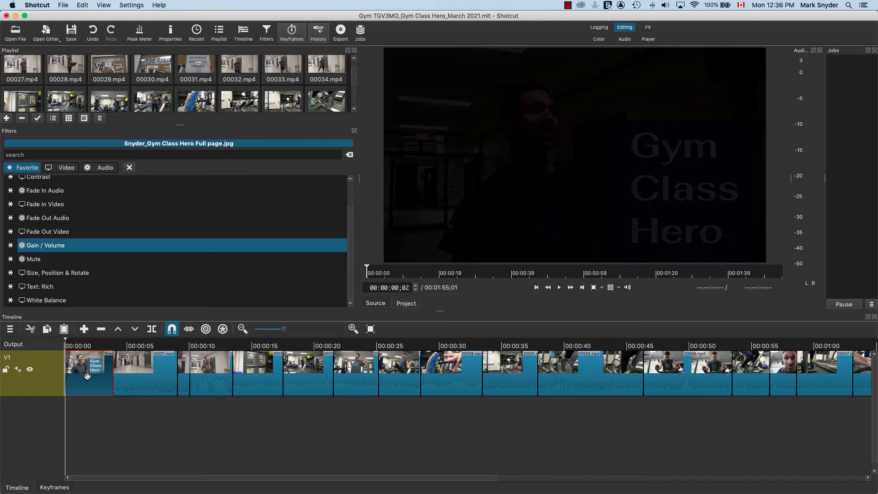
pyautogui.press('space')
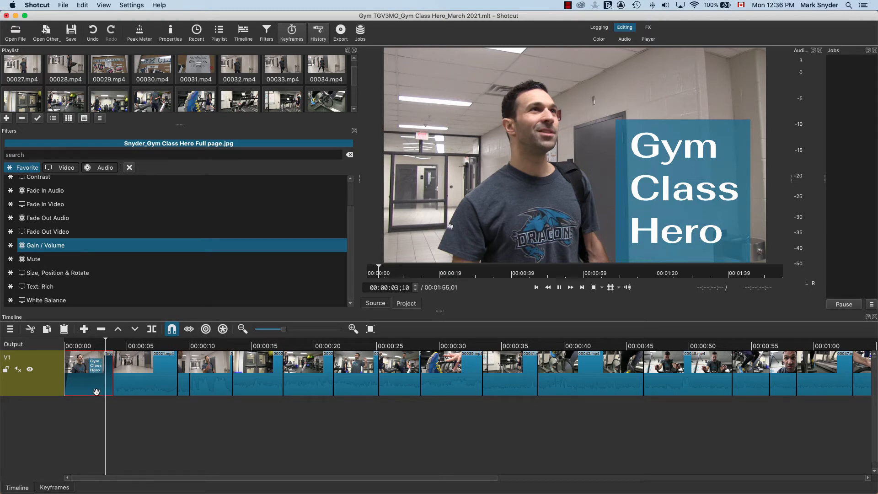
pyautogui.press('space')
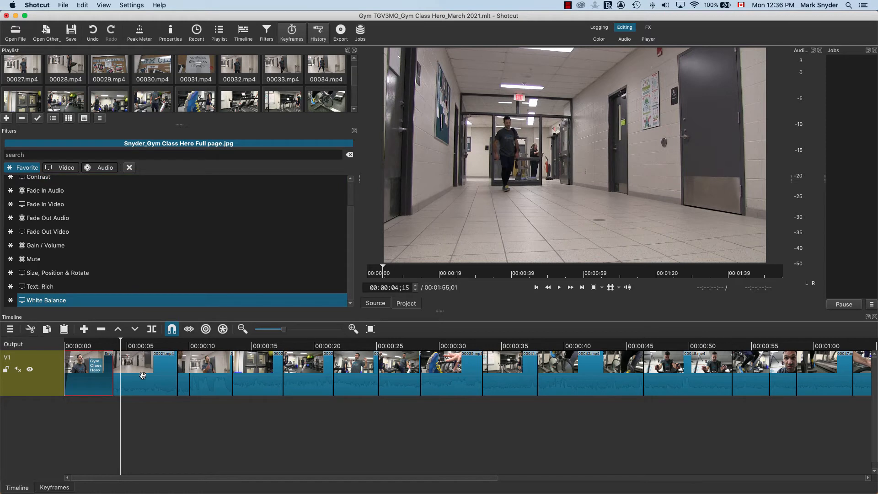
# Search the filters for "fade" and add Fade Out Video to the title JPG on V1.
pyautogui.click(138, 370)
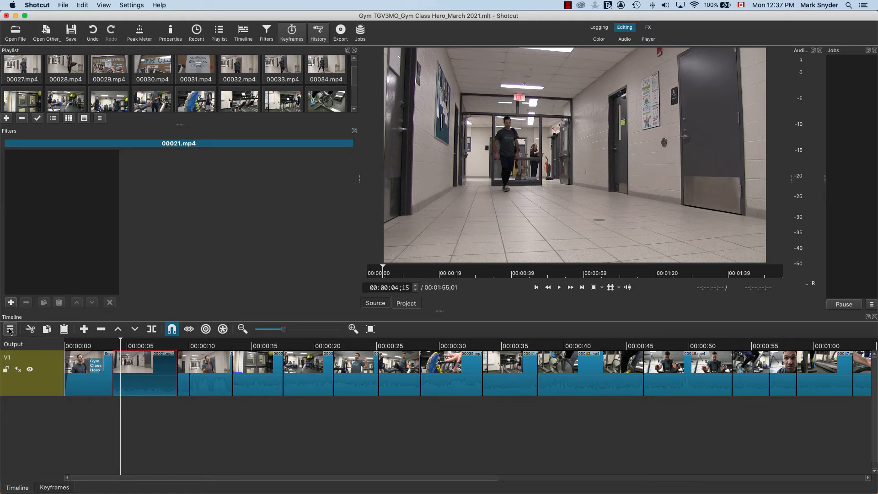
pyautogui.click(87, 376)
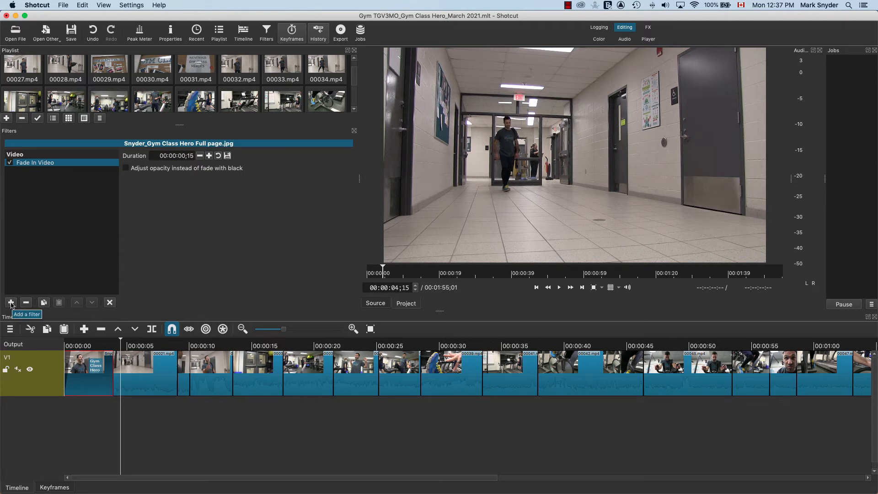
pyautogui.click(10, 302)
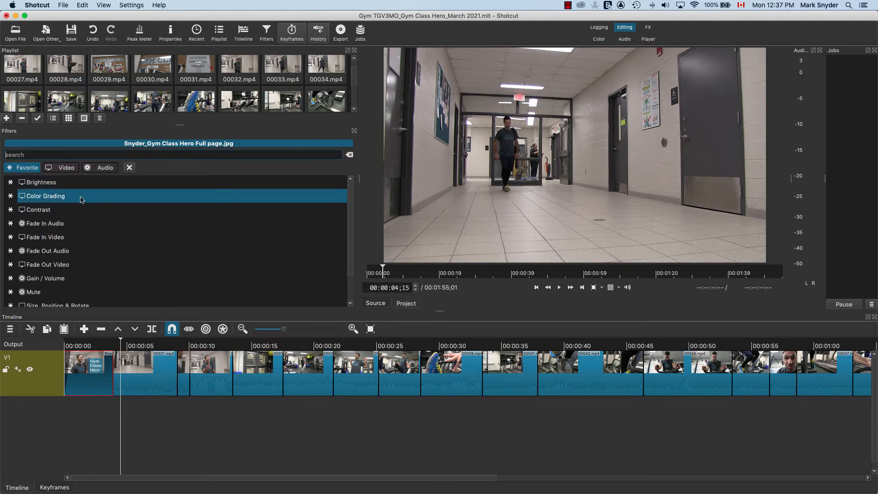
pyautogui.write('di')
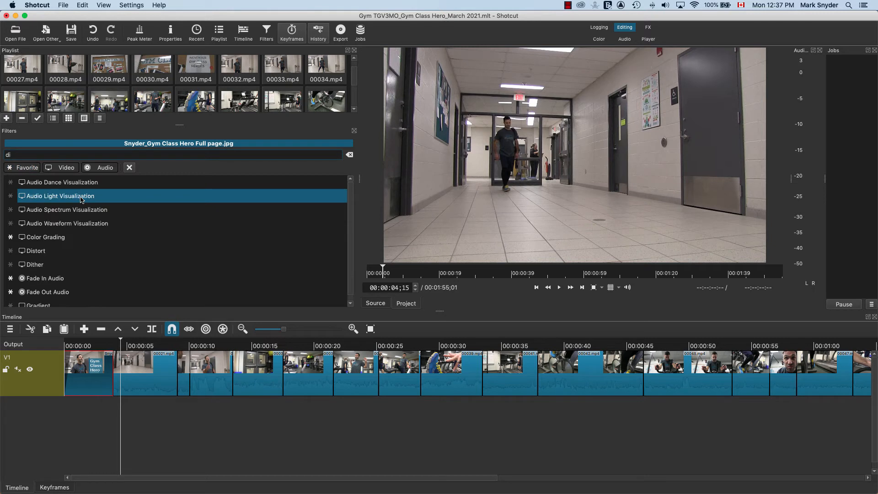
pyautogui.write('s')
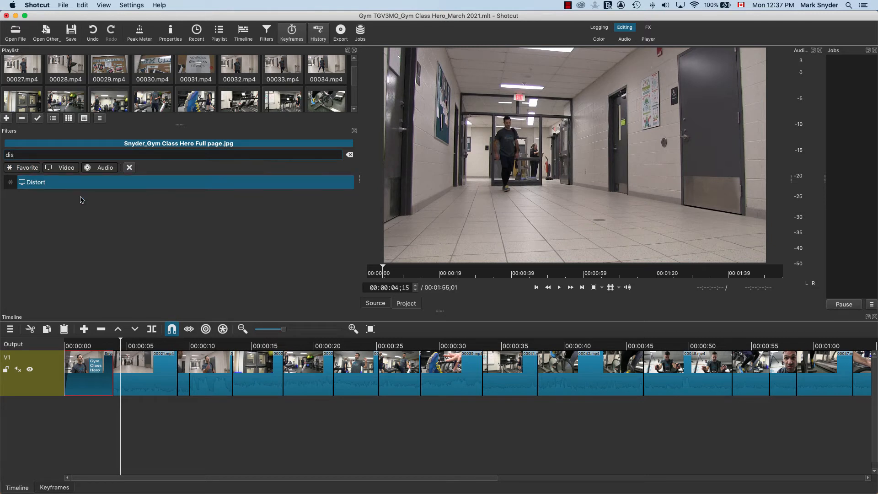
pyautogui.press('BackSpace')
pyautogui.press('BackSpace')
pyautogui.press('BackSpace')
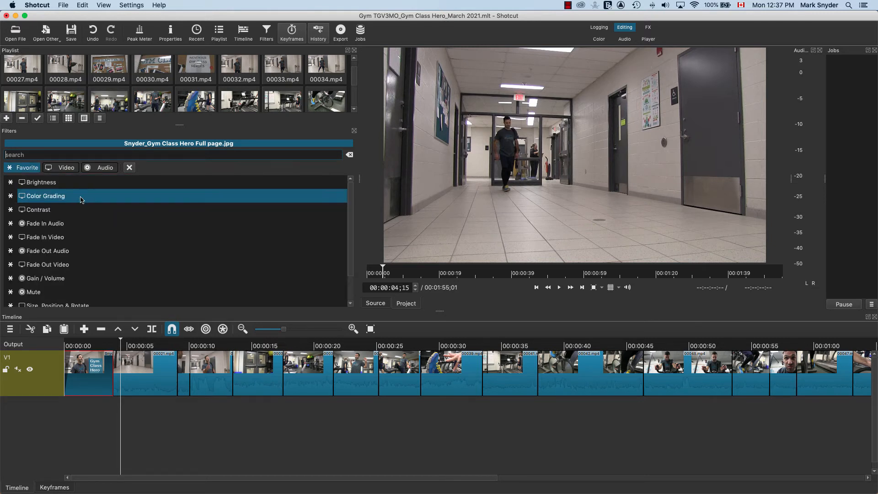
pyautogui.write('fade')
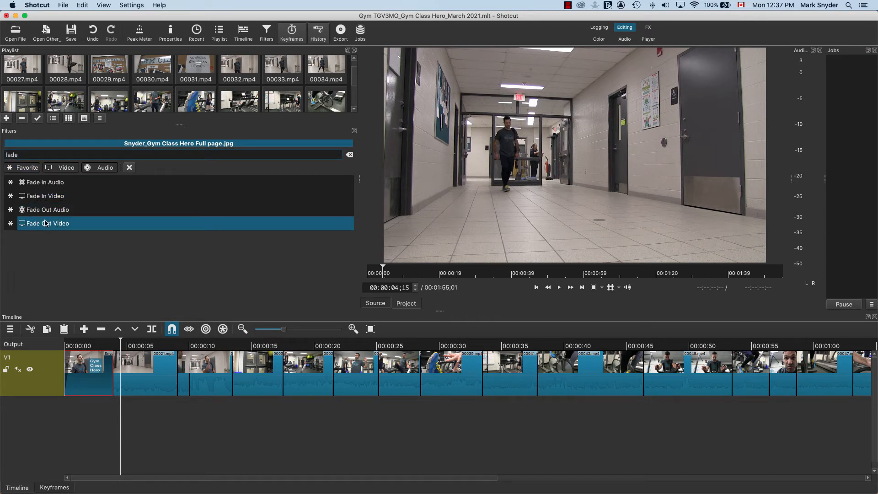
pyautogui.click(45, 223)
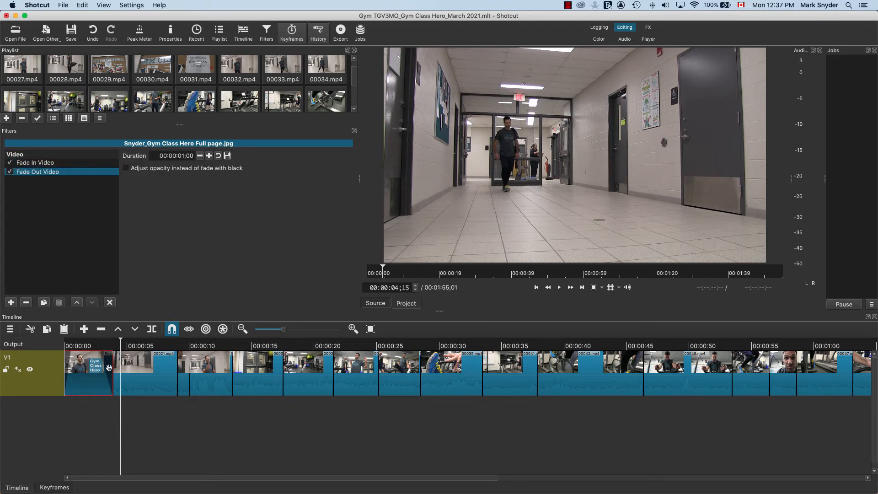
# Set the title's fade-out duration to 00:00:00;15 and play through it into the hallway clip.
pyautogui.moveTo(121, 346); pyautogui.dragTo(94, 350)
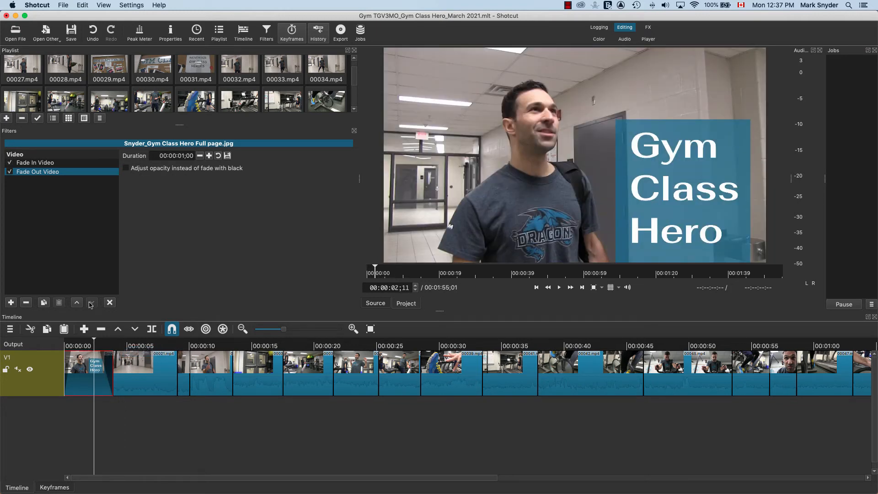
pyautogui.click(180, 156)
pyautogui.moveTo(181, 156); pyautogui.dragTo(205, 156)
pyautogui.write('15')
pyautogui.press('Return')
pyautogui.press('space')
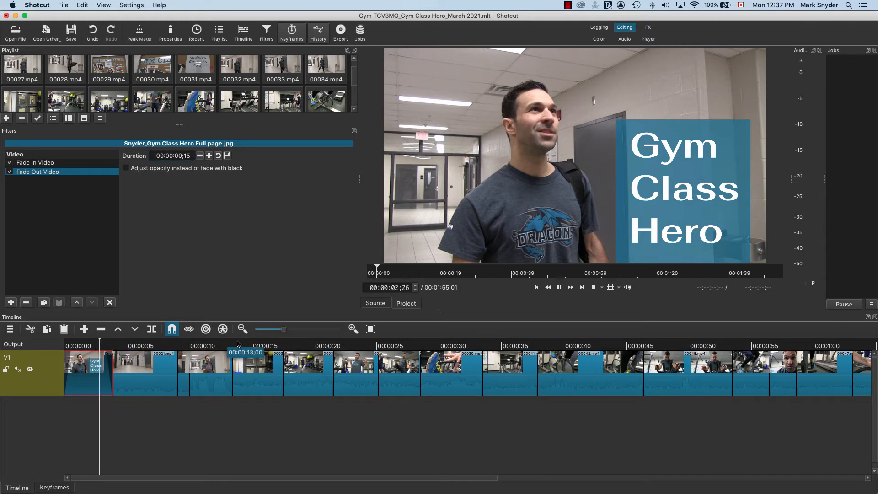
pyautogui.press('space')
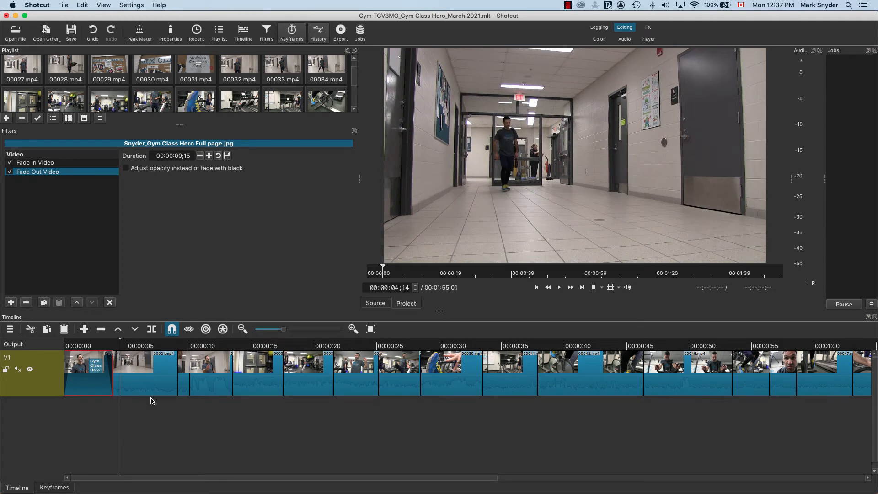
# Add a second video track, V2, above V1.
pyautogui.rightClick(54, 362)
pyautogui.moveTo(95, 370)
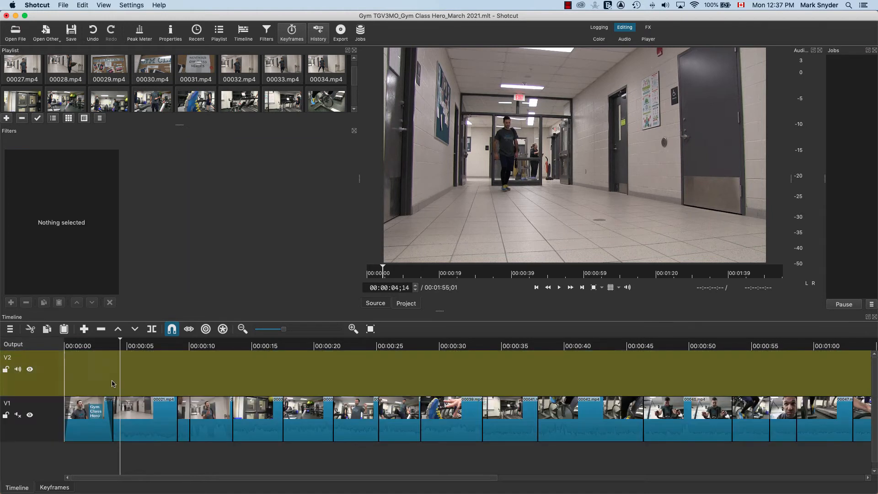
pyautogui.click(160, 382)
# Move the title JPG up to the start of V2, and return it to the start of V1.
pyautogui.click(98, 416)
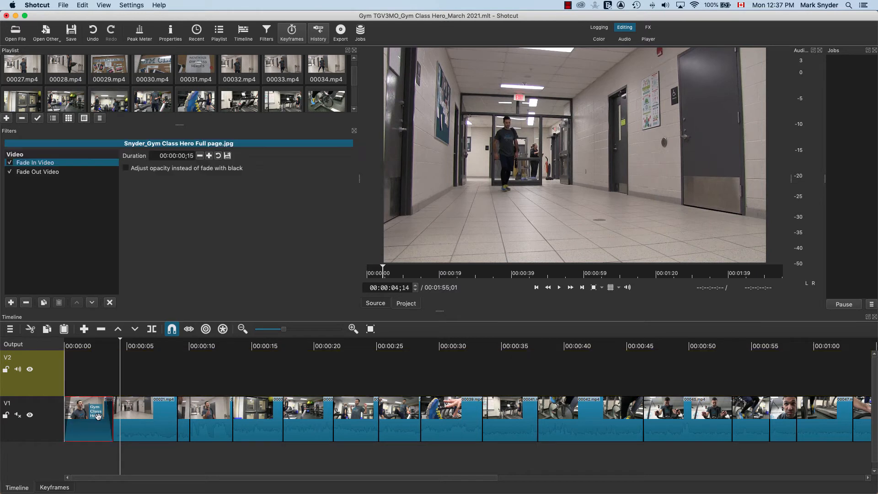
pyautogui.moveTo(98, 416); pyautogui.dragTo(96, 374)
pyautogui.click(153, 459)
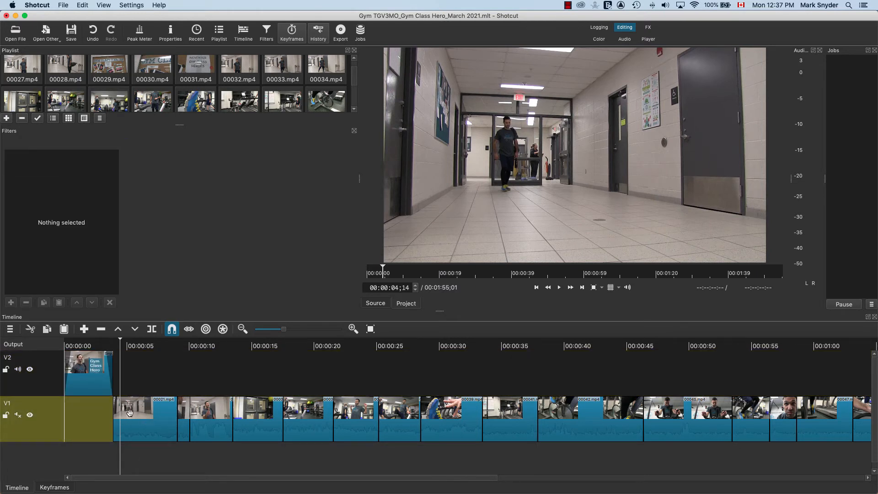
pyautogui.moveTo(69, 419); pyautogui.dragTo(68, 421)
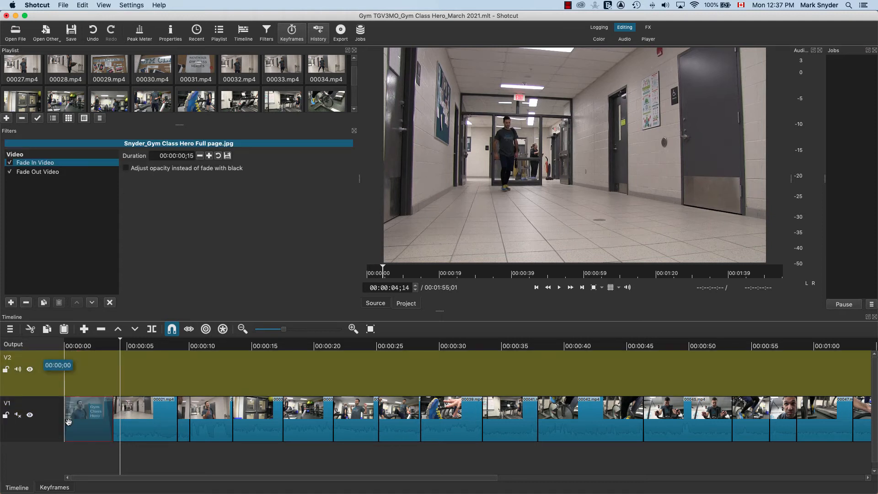
# Select all the clips after 00021.mp4 on V1 and shift them together later in time, leaving a gap behind 00021.mp4.
pyautogui.click(142, 424)
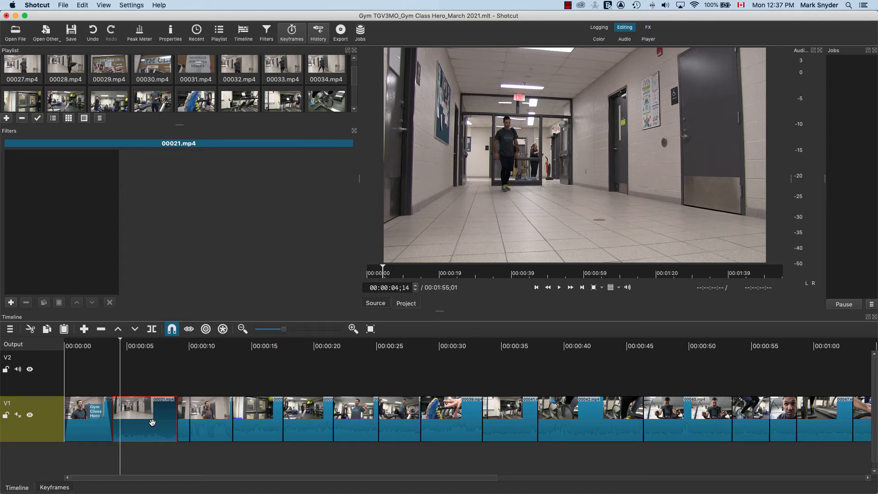
pyautogui.press('-')
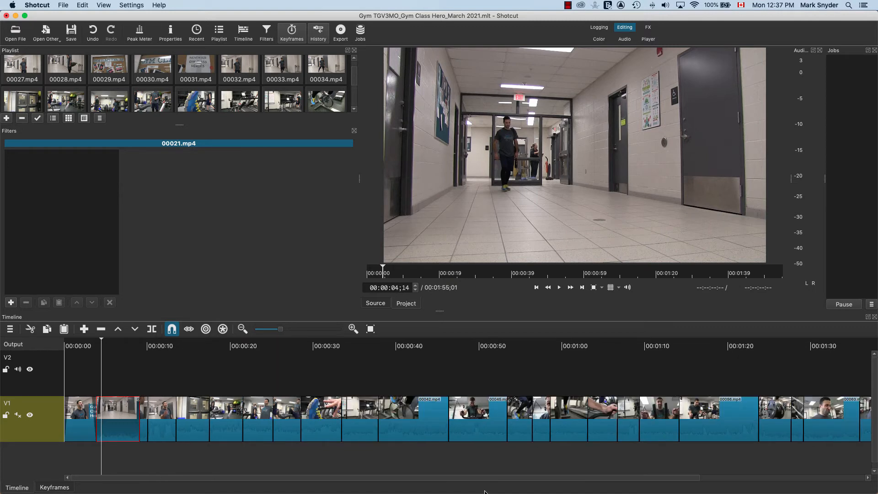
pyautogui.press('-')
pyautogui.press('-')
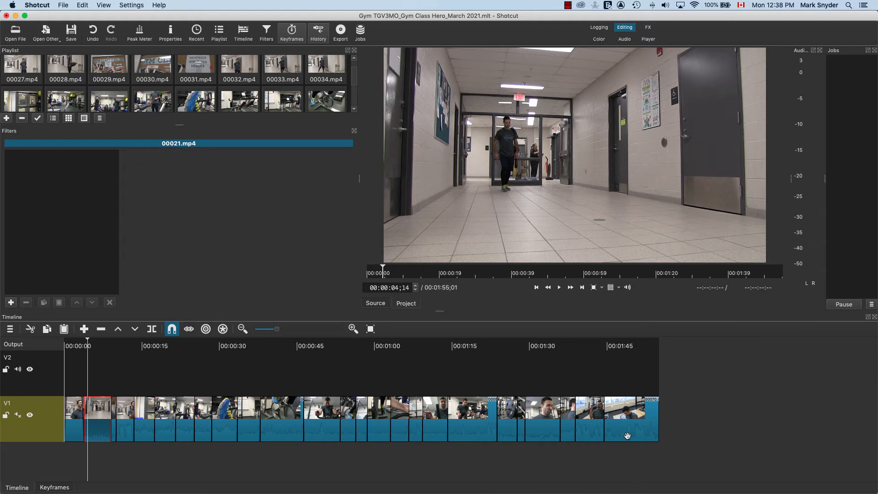
pyautogui.keyDown('shift'); pyautogui.click(626, 434); pyautogui.keyUp('shift')
pyautogui.moveTo(101, 408); pyautogui.dragTo(96, 411)
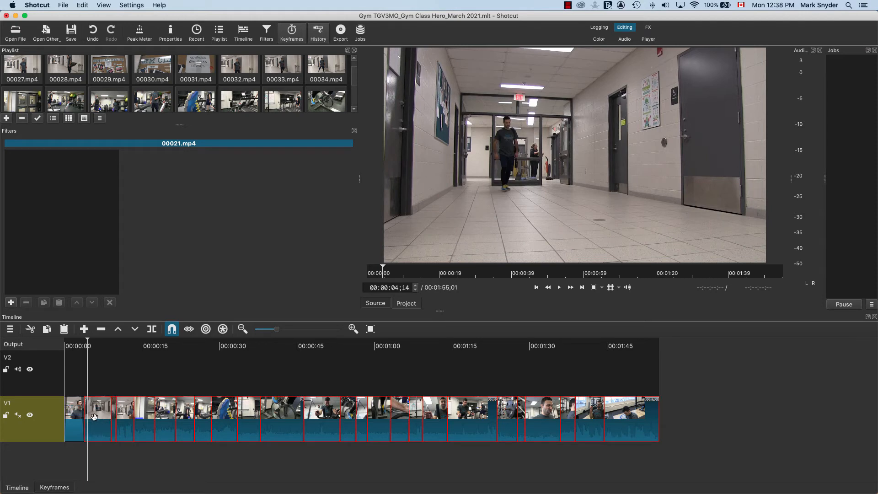
pyautogui.keyDown('super'); pyautogui.click(101, 421); pyautogui.keyUp('super')
pyautogui.moveTo(127, 410); pyautogui.dragTo(209, 430)
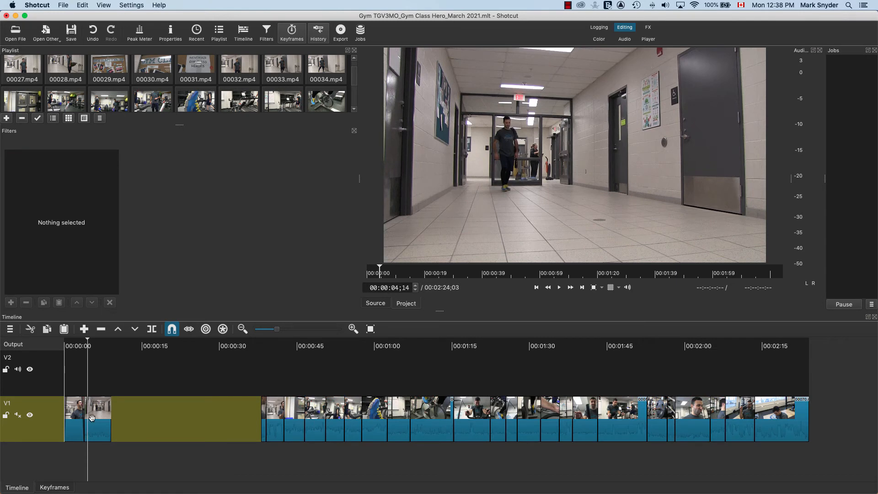
# Play from near the end of the title through its fade-out into the 00021.mp4 clip.
pyautogui.click(96, 416)
pyautogui.press('=')
pyautogui.press('=')
pyautogui.press('=')
pyautogui.press('=')
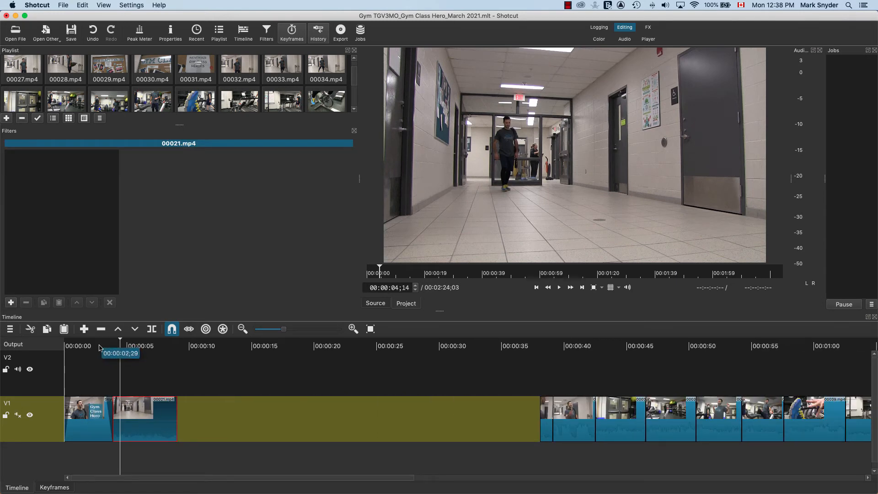
pyautogui.click(100, 349)
pyautogui.press('space')
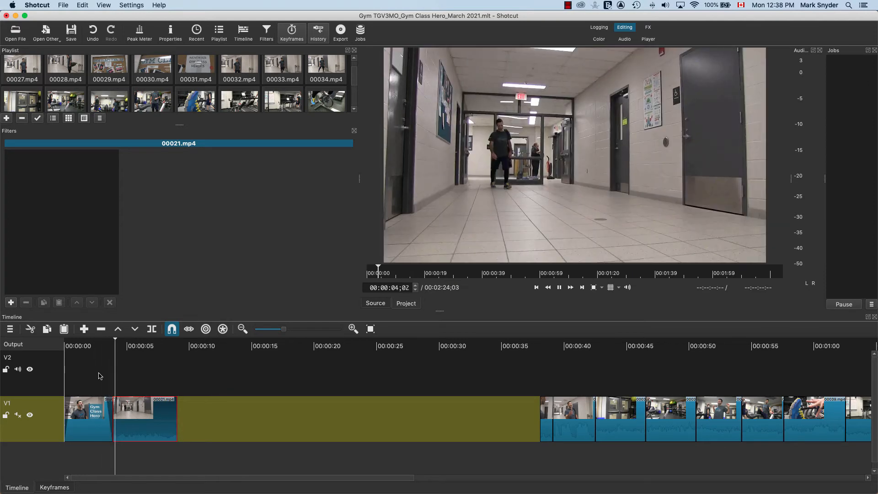
pyautogui.press('space')
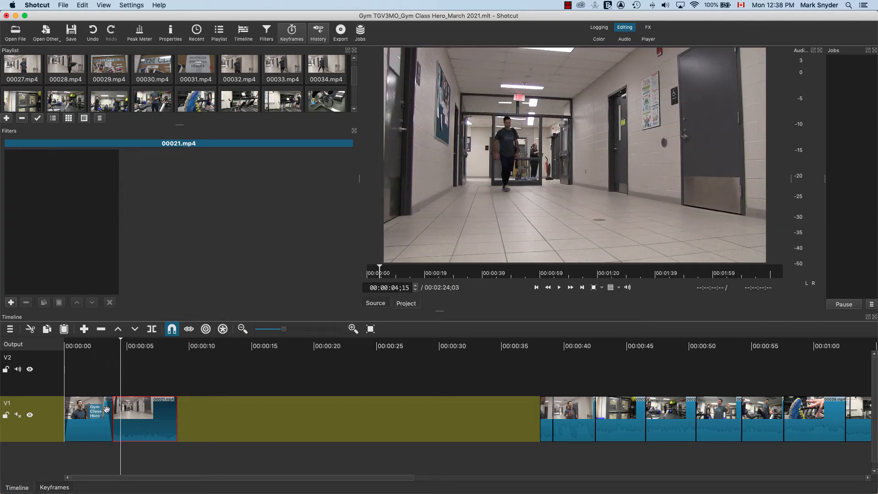
# Remove the Fade Out Video filter from the title JPG.
pyautogui.click(95, 414)
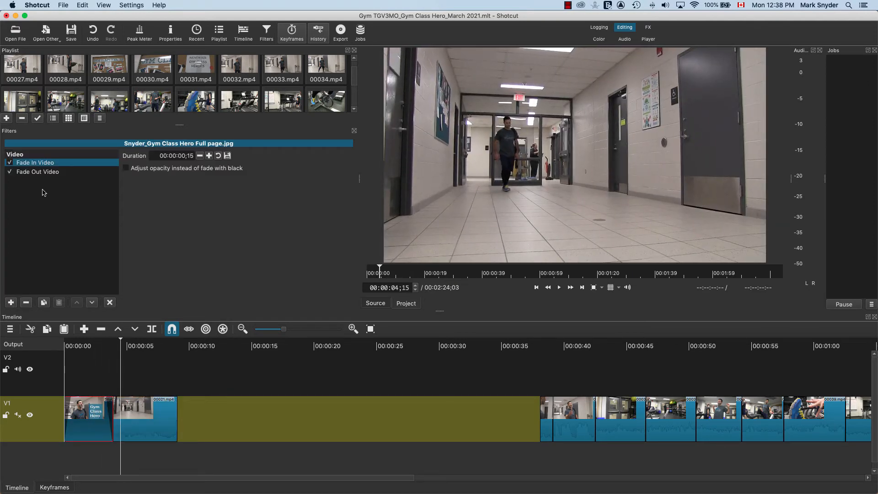
pyautogui.click(45, 172)
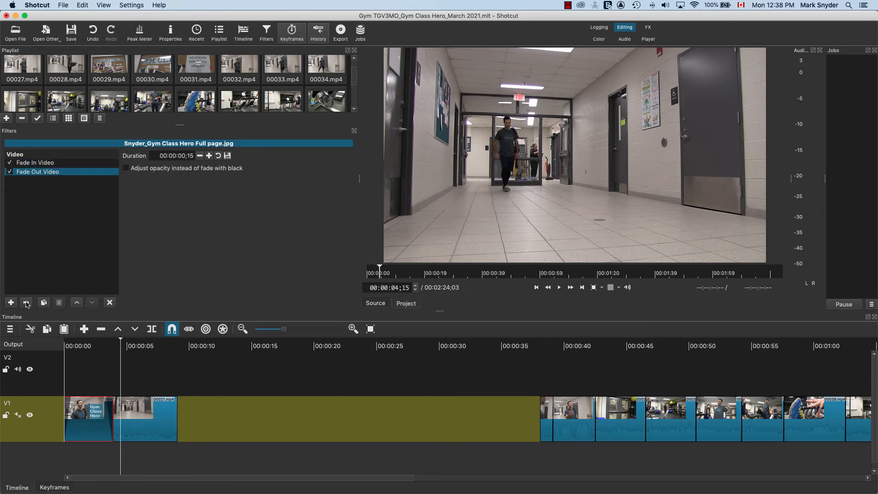
pyautogui.click(26, 303)
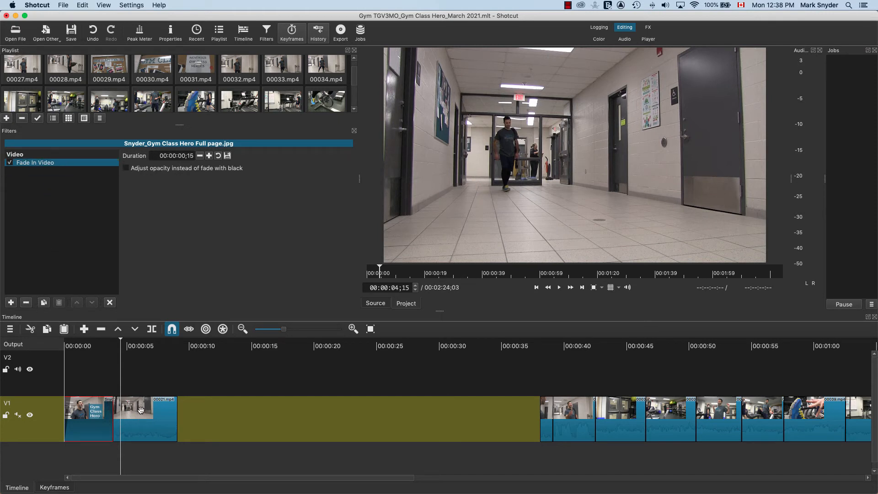
# Turn off timeline snapping and overlap the start of 00021.mp4 onto the end of the title to create a transition.
pyautogui.moveTo(140, 409); pyautogui.dragTo(163, 415)
pyautogui.click(172, 332)
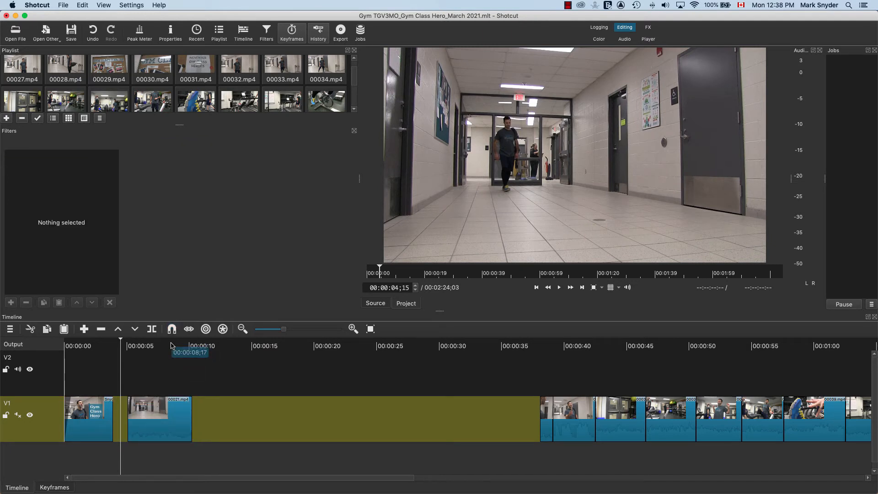
pyautogui.moveTo(170, 413); pyautogui.dragTo(141, 428)
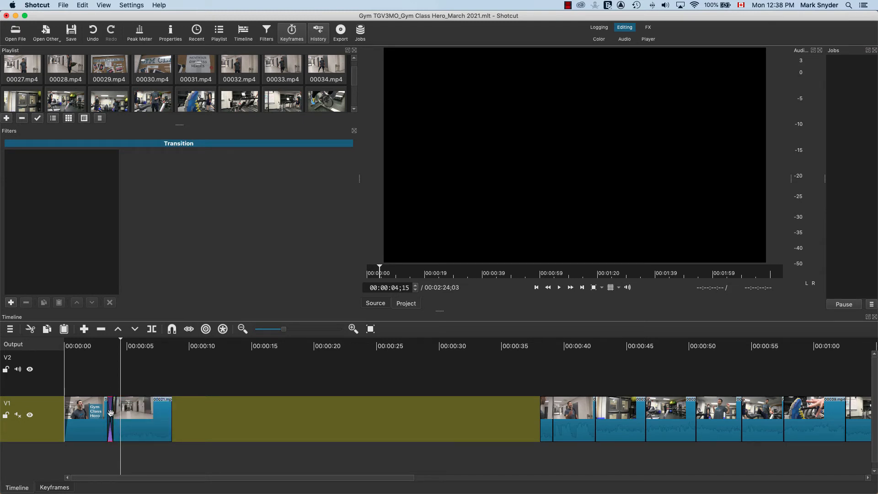
# Play repeatedly from near the end of the title through the transition into the 00021.mp4 clip.
pyautogui.click(109, 414)
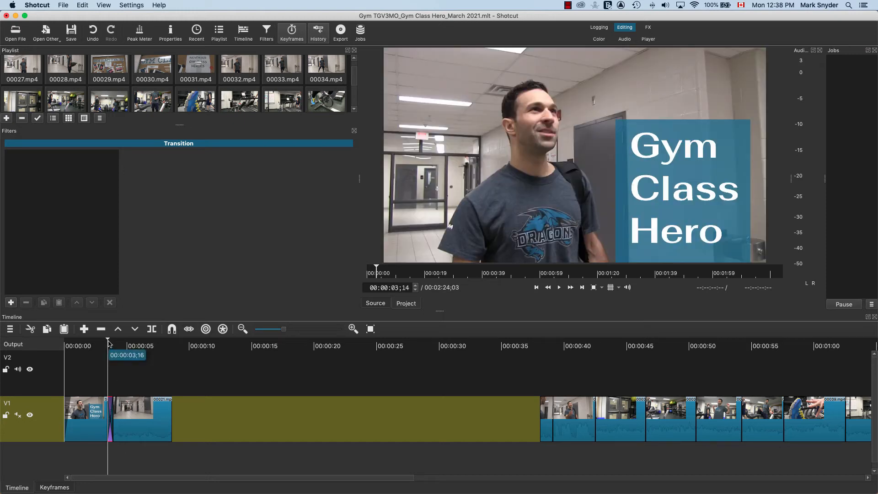
pyautogui.moveTo(109, 344); pyautogui.dragTo(96, 346)
pyautogui.press('space')
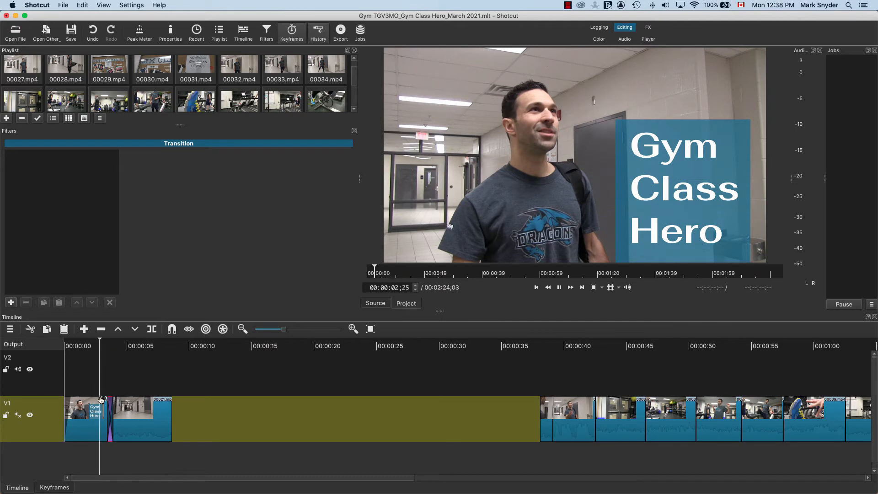
pyautogui.press('space')
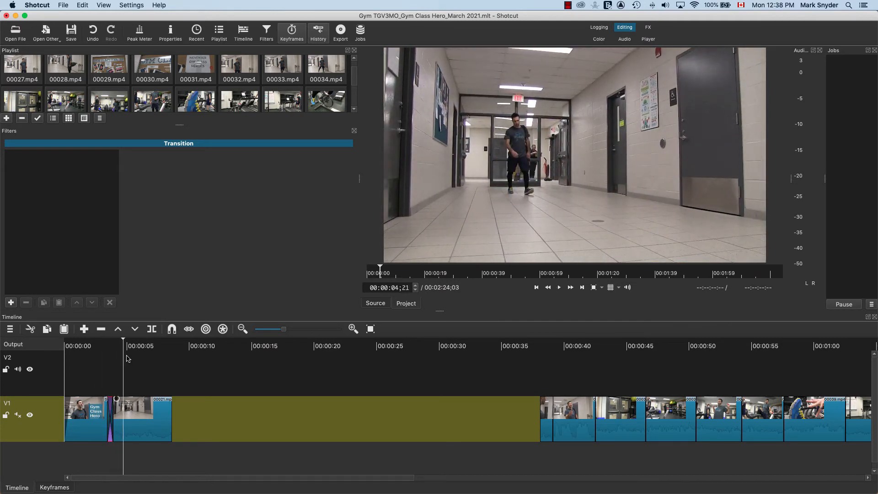
pyautogui.click(97, 344)
pyautogui.press('space')
pyautogui.press('space')
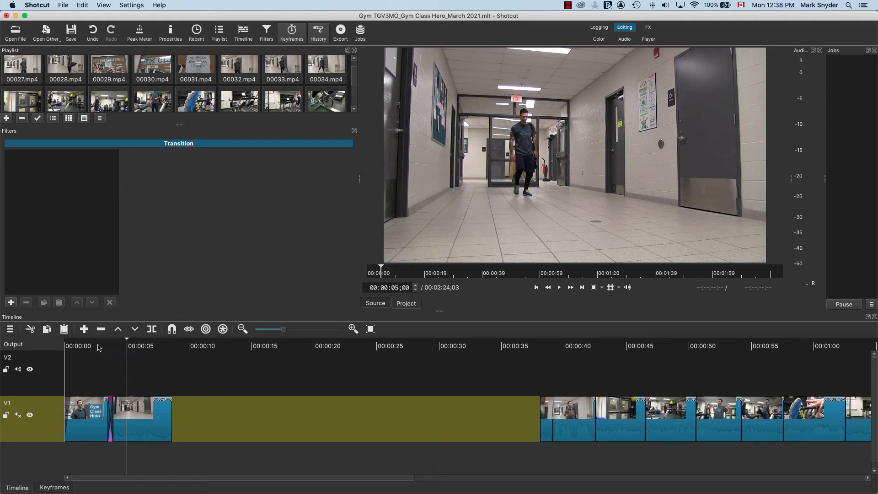
pyautogui.click(99, 348)
pyautogui.press('space')
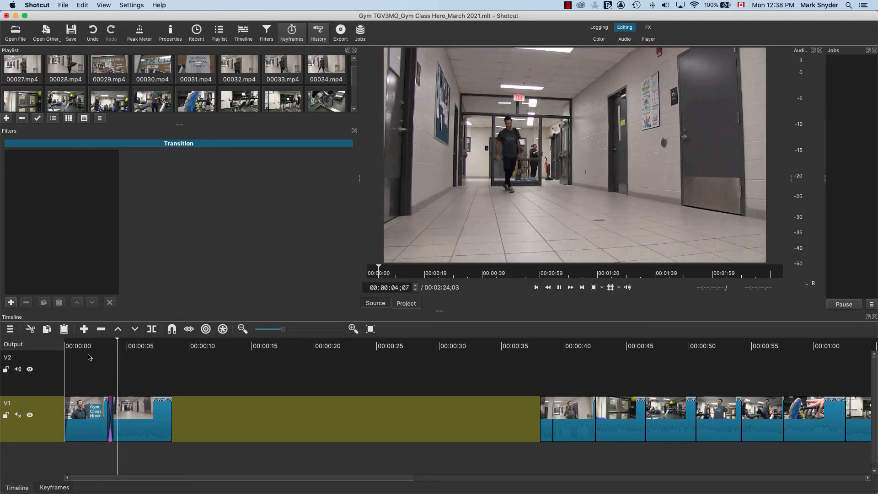
pyautogui.press('space')
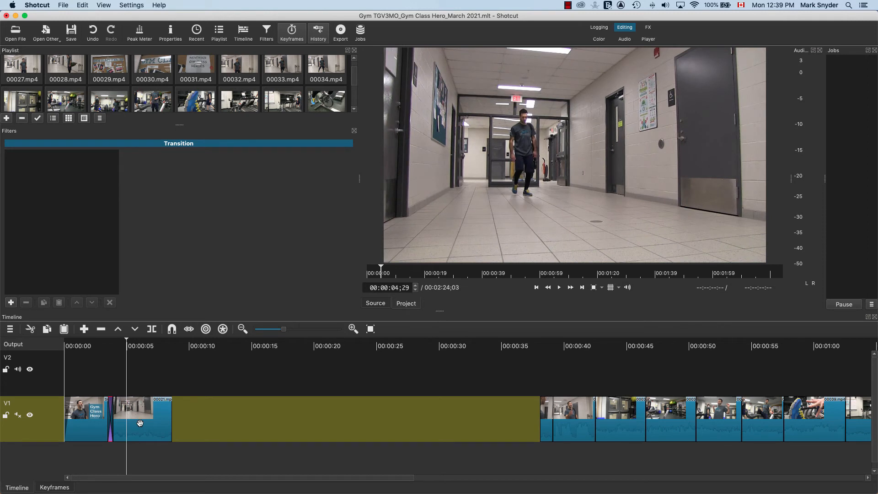
# Undo the transition and move 00021.mp4 a little later on V1, away from the title.
pyautogui.press('super+z')
pyautogui.press('super+z')
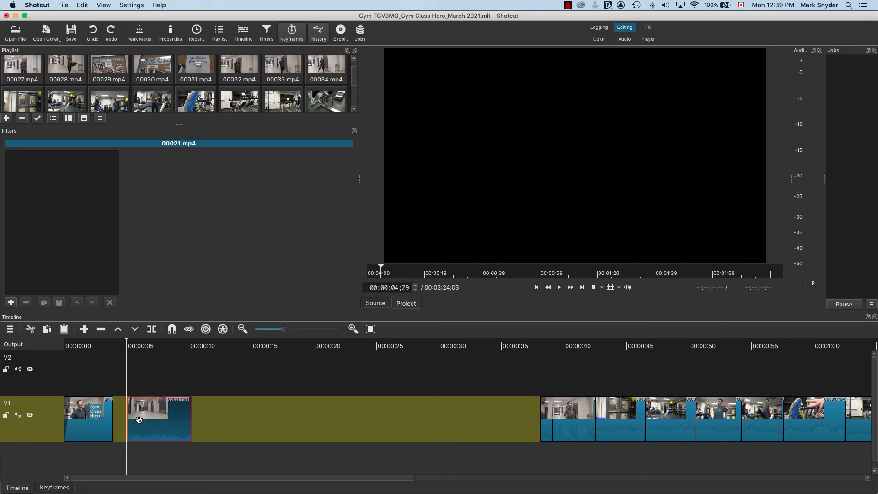
pyautogui.moveTo(167, 424); pyautogui.dragTo(190, 423)
pyautogui.click(228, 432)
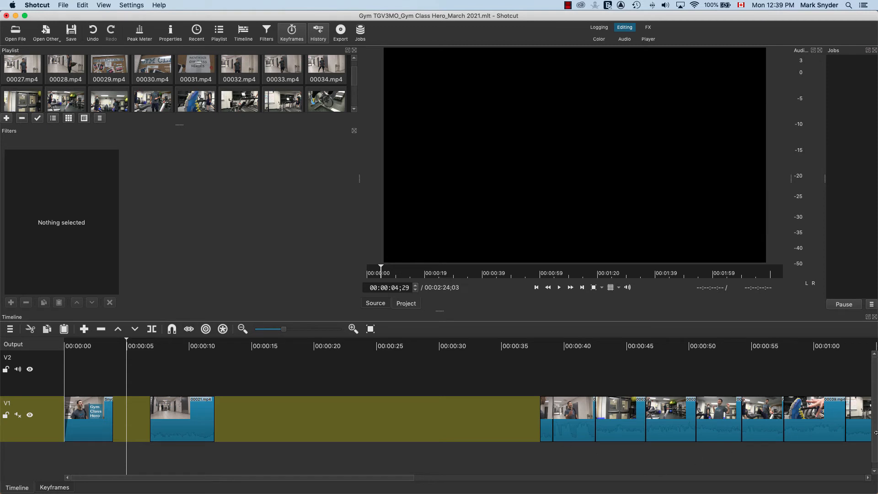
pyautogui.click(671, 387)
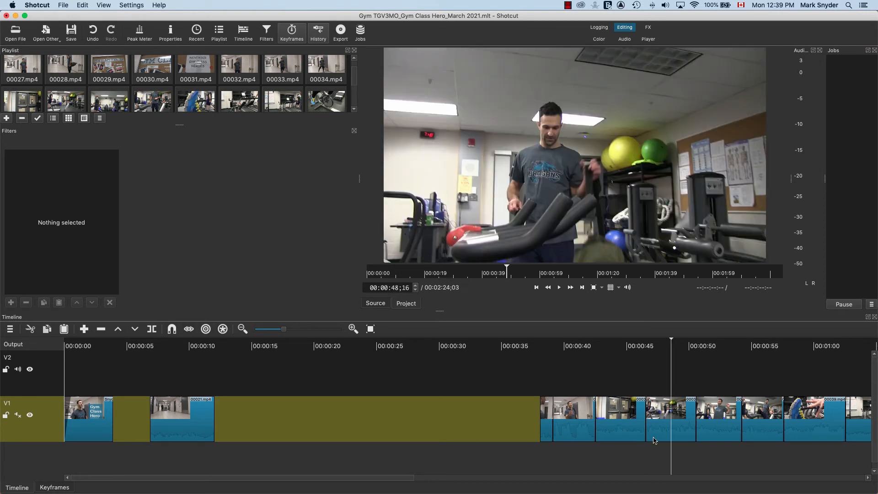
pyautogui.click(651, 470)
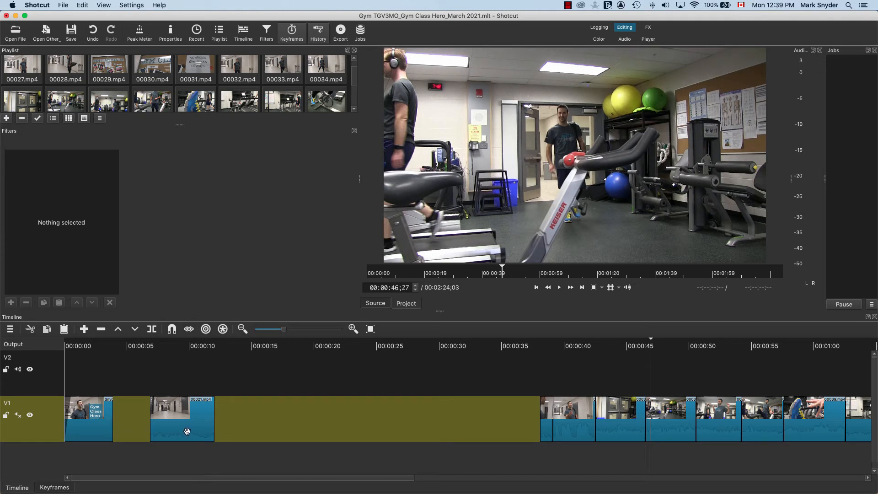
# Overlap 00021.mp4 onto more than half of the title to create a long transition, and play through it.
pyautogui.moveTo(187, 431); pyautogui.dragTo(118, 449)
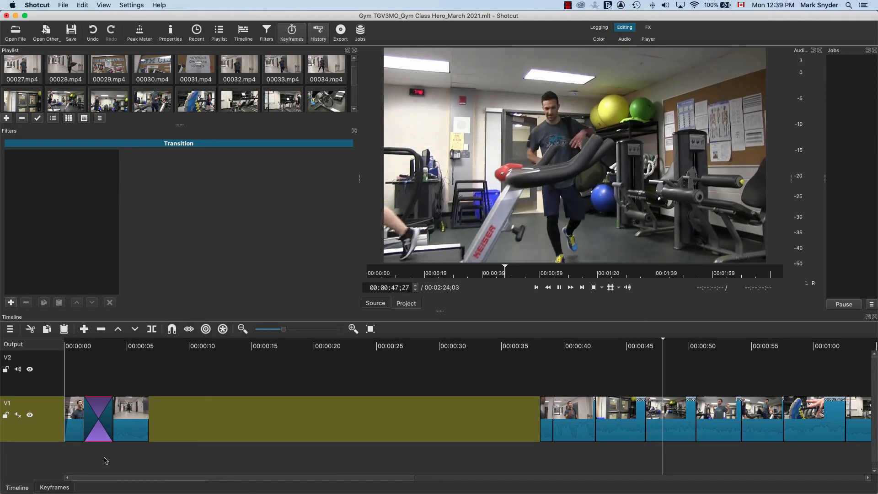
pyautogui.click(78, 350)
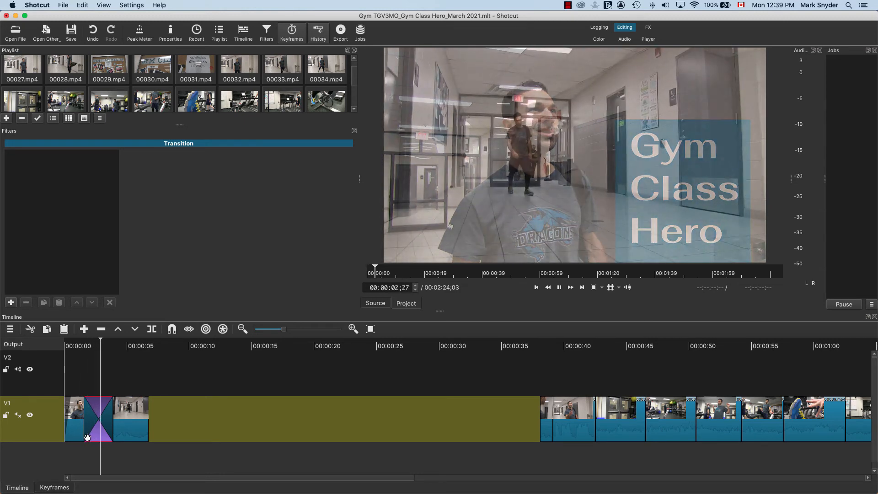
pyautogui.press('space')
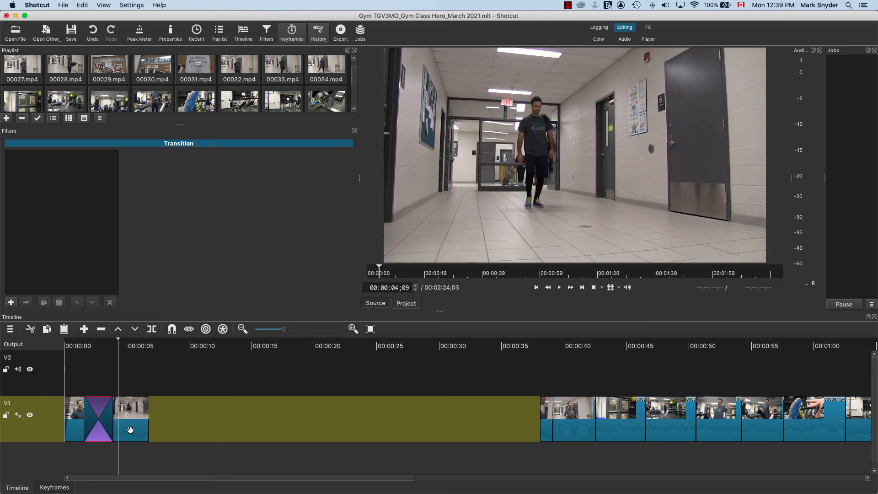
# Move 00021.mp4 away from the transition, and undo the edits back to before the long transition.
pyautogui.moveTo(133, 414); pyautogui.dragTo(153, 415)
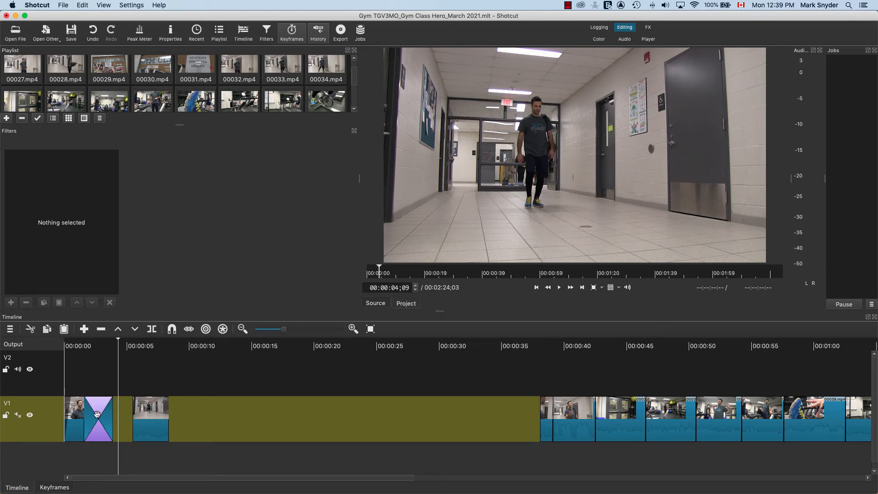
pyautogui.press('super+z')
pyautogui.press('super+z')
pyautogui.press('super+z')
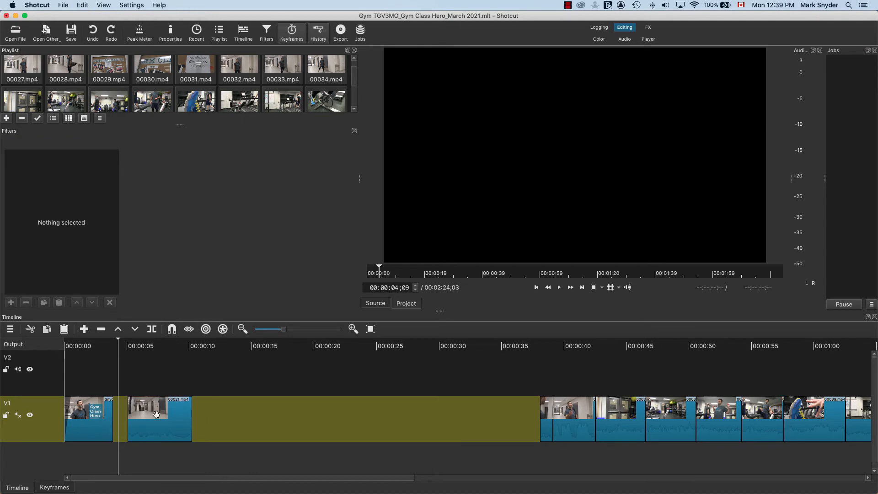
# Overlap the start of 00021.mp4 slightly onto the title's end as a short transition, and close the Filters panel.
pyautogui.moveTo(160, 413); pyautogui.dragTo(136, 420)
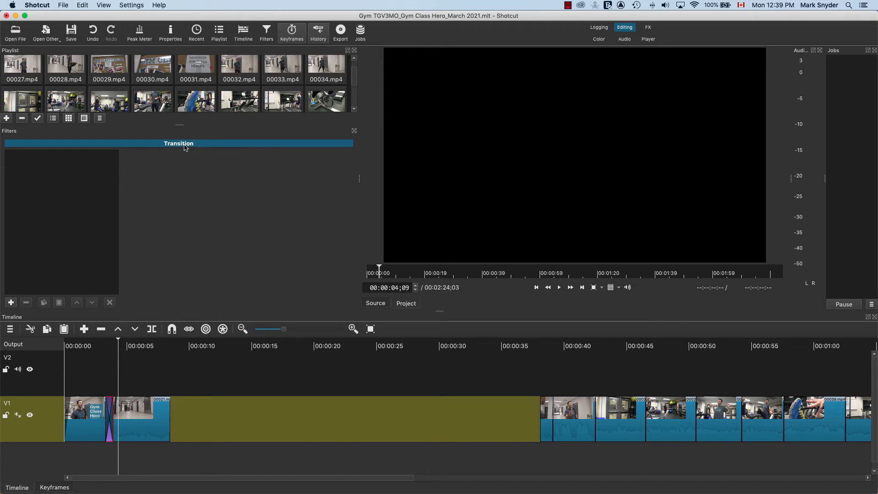
pyautogui.click(10, 303)
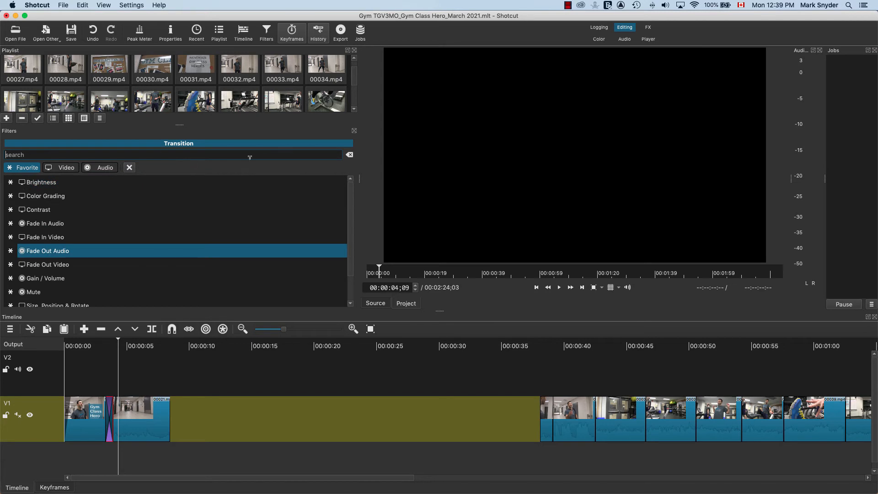
pyautogui.click(354, 131)
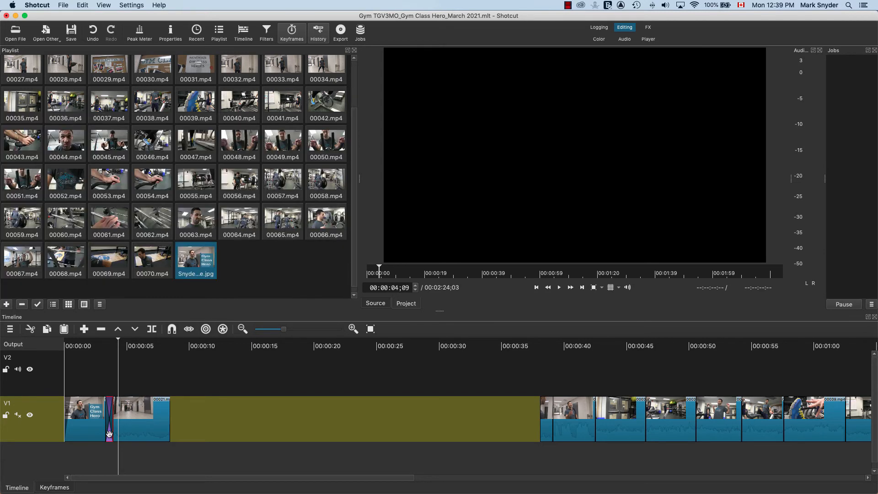
# Play the recreated short transition from the title into 00021.mp4.
pyautogui.click(100, 349)
pyautogui.press('space')
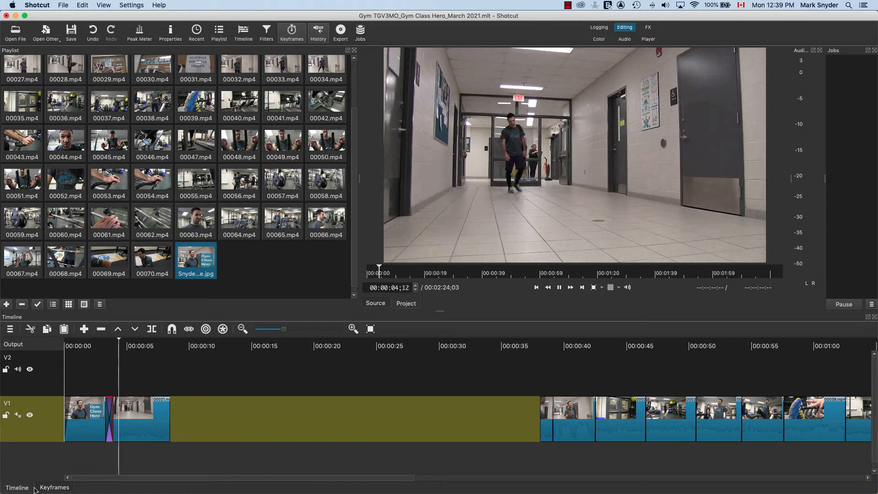
pyautogui.press('space')
# Shorten the transition between the title and 00021.mp4 by moving its starting edge later.
pyautogui.press('=')
pyautogui.press('=')
pyautogui.press('=')
pyautogui.press('=')
pyautogui.press('=')
pyautogui.press('=')
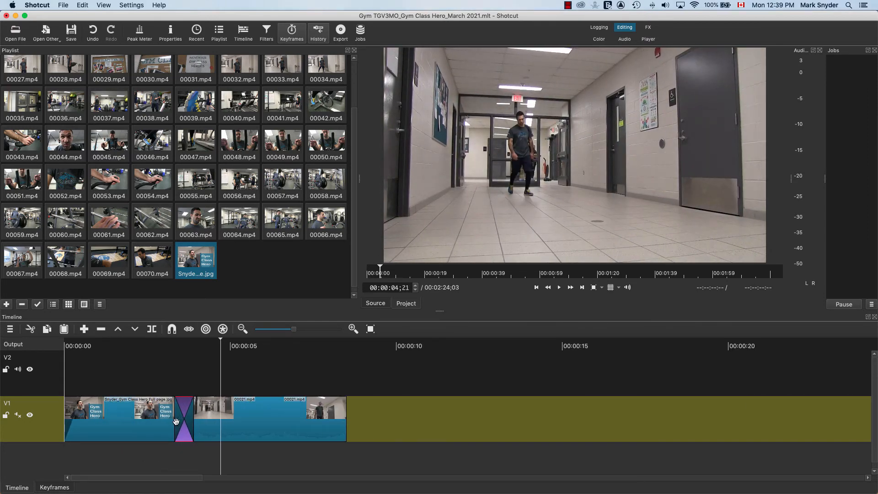
pyautogui.moveTo(173, 421); pyautogui.dragTo(188, 426)
# Play the shortened transition twice, starting near the end of the title.
pyautogui.click(166, 346)
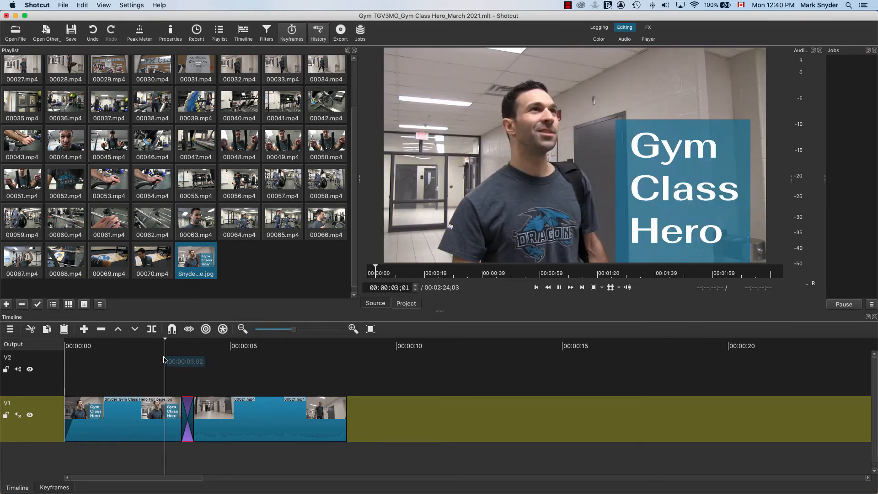
pyautogui.press('space')
pyautogui.press('space')
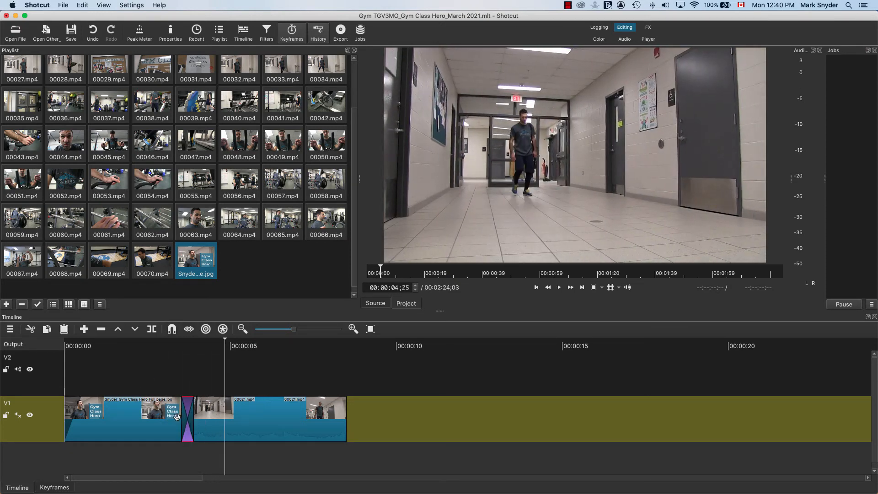
pyautogui.moveTo(227, 341); pyautogui.dragTo(162, 344)
pyautogui.press('space')
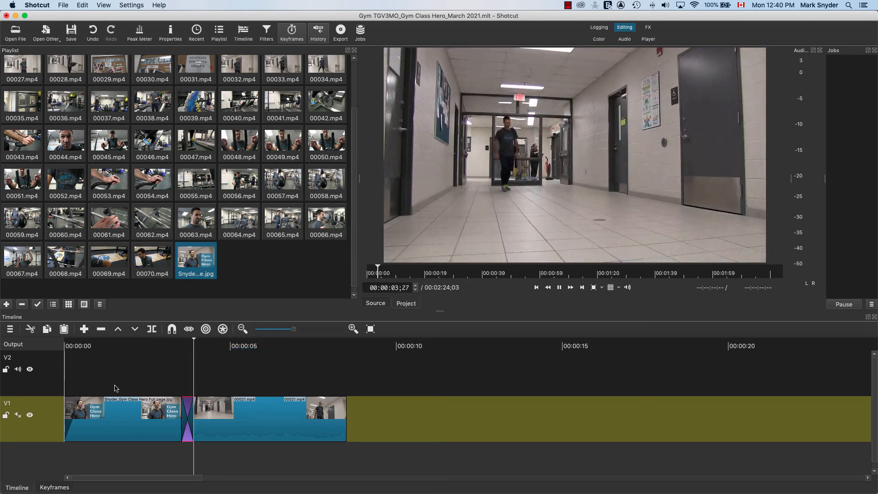
pyautogui.press('space')
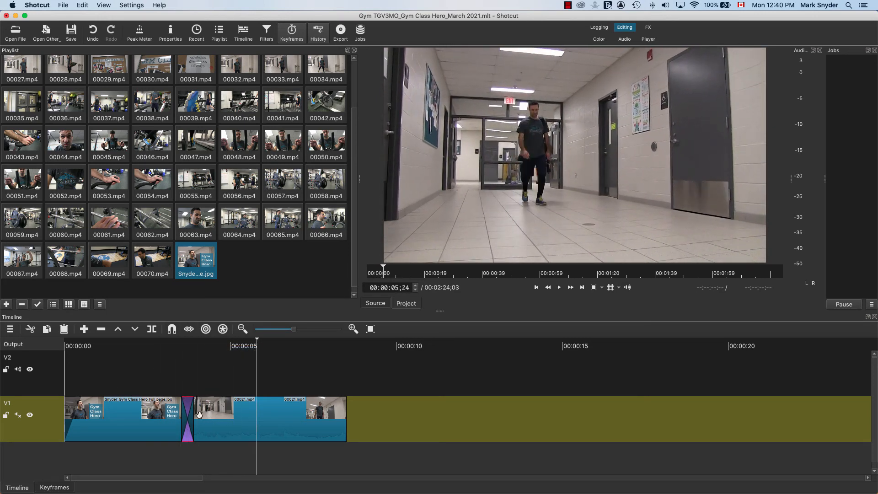
# Make the timeline tracks taller and remove the empty V2 track.
pyautogui.press('super+minus')
pyautogui.press('super+minus')
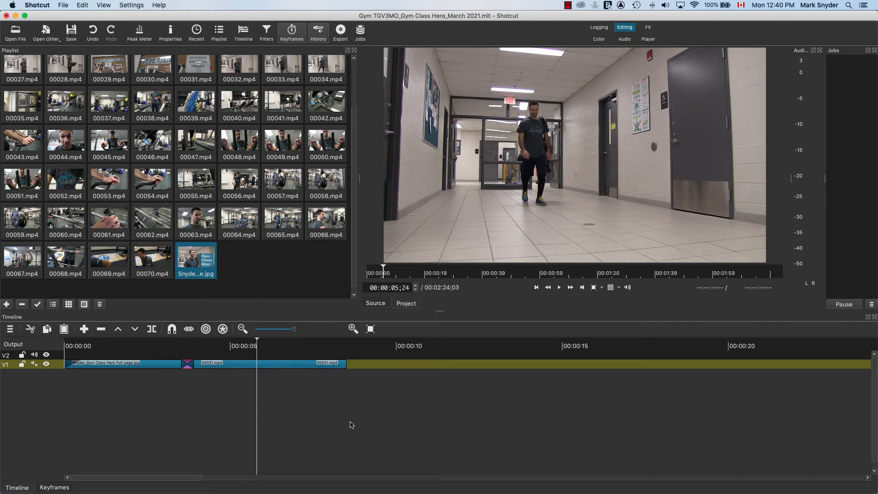
pyautogui.press('super+plus')
pyautogui.press('super+plus')
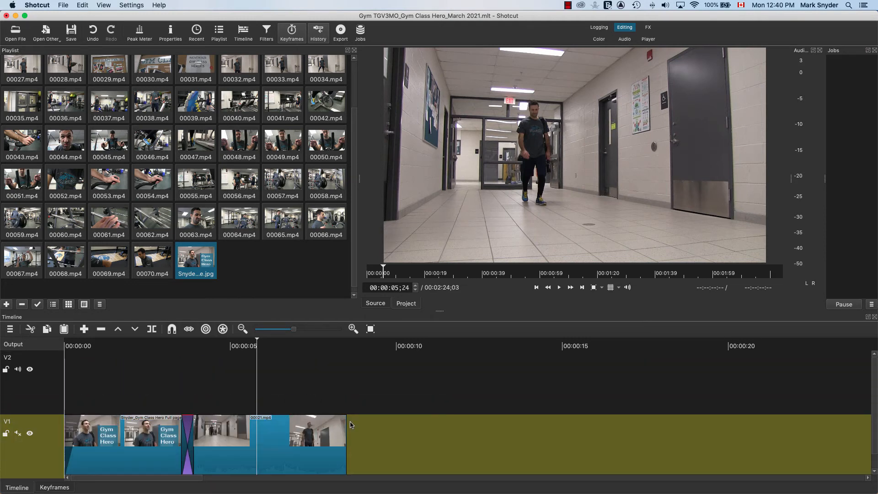
pyautogui.rightClick(44, 401)
pyautogui.moveTo(47, 400)
pyautogui.click(162, 442)
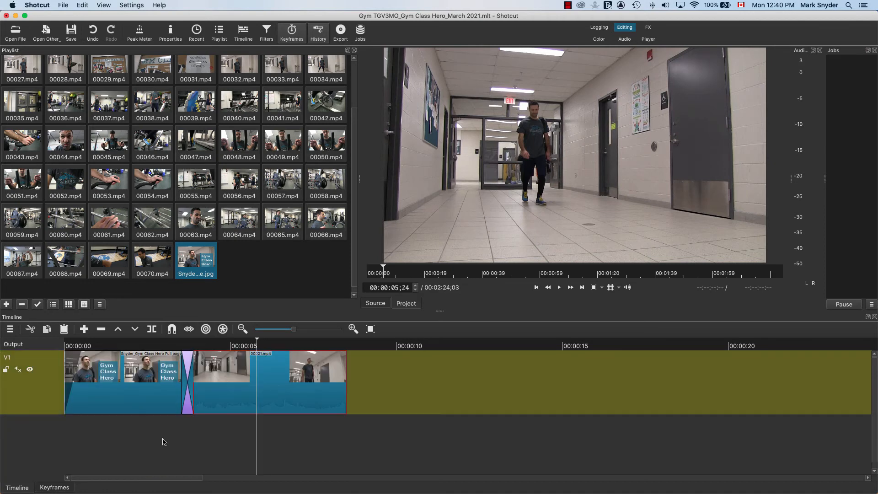
# Select all clips after the gap on V1 and shift them together about 20 seconds earlier.
pyautogui.click(367, 380)
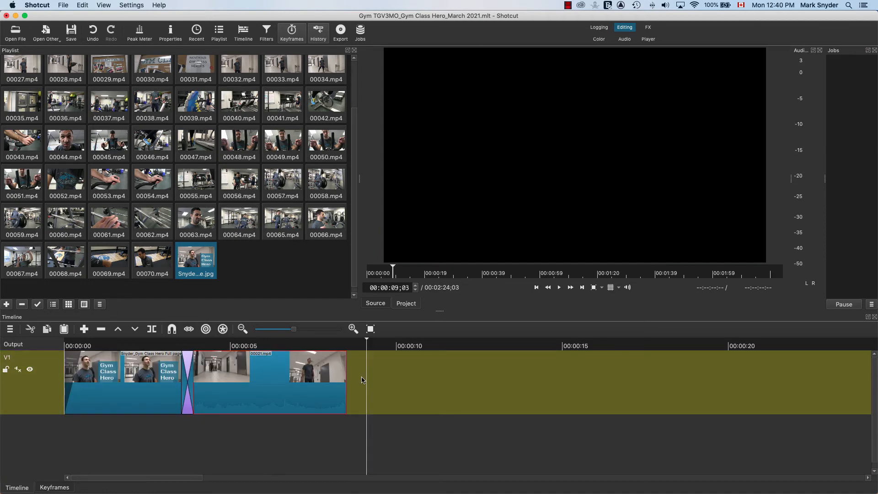
pyautogui.scroll(-6, 362, 380)
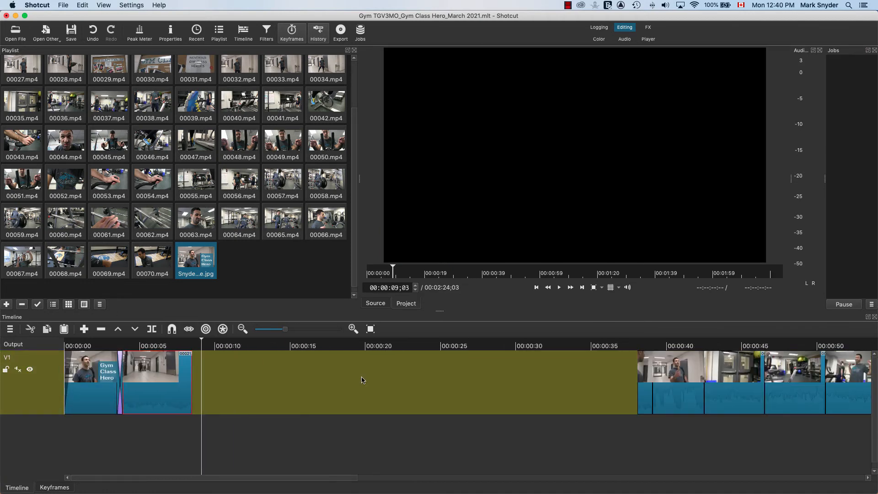
pyautogui.scroll(-4, 361, 380)
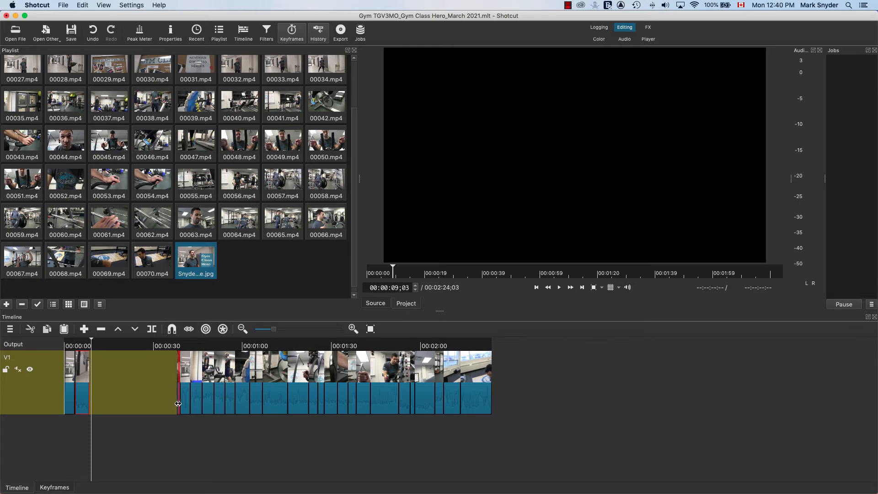
pyautogui.scroll(3, 209, 408)
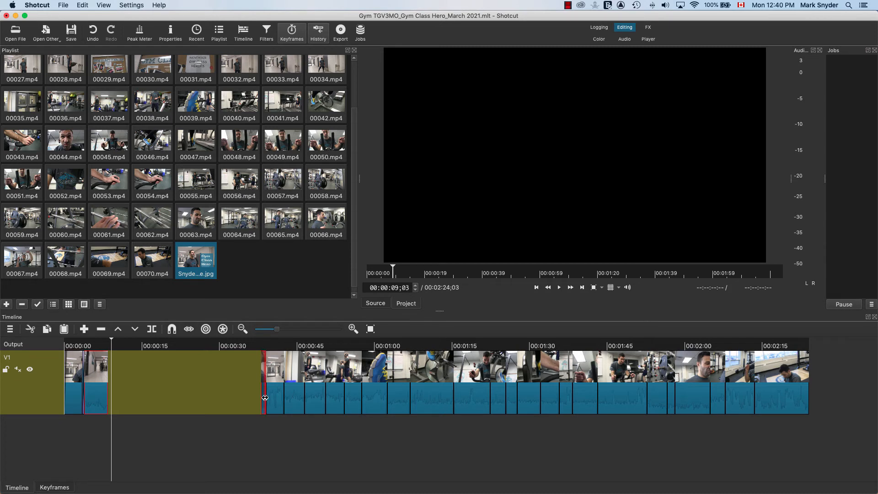
pyautogui.keyDown('shift'); pyautogui.click(786, 371); pyautogui.keyUp('shift')
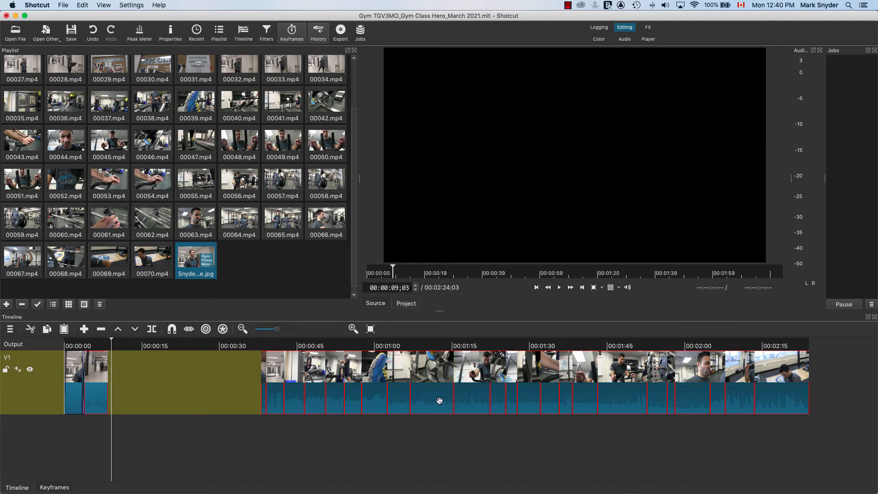
pyautogui.moveTo(439, 392); pyautogui.dragTo(316, 410)
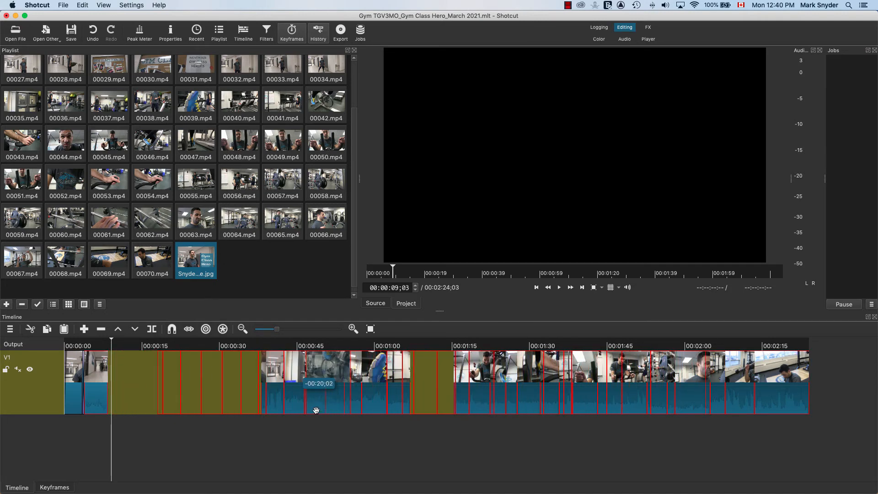
# Turn on snapping in the timeline.
pyautogui.click(172, 328)
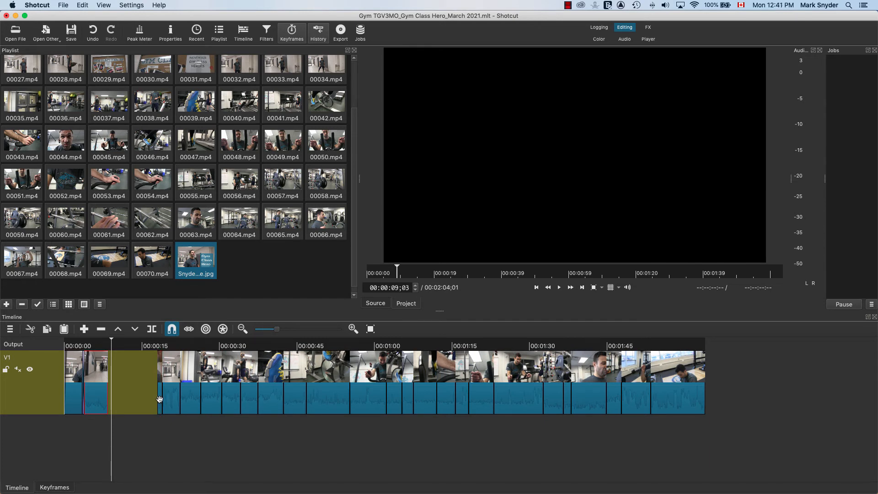
# Select every clip after the gap on V1 and shift them together about 9.5 seconds earlier, up against 00021.mp4.
pyautogui.keyDown('shift'); pyautogui.click(668, 406); pyautogui.keyUp('shift')
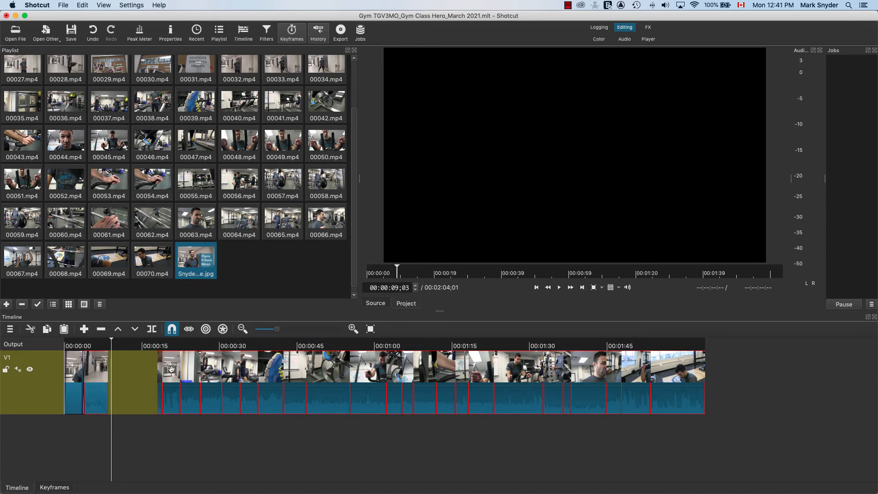
pyautogui.moveTo(172, 369); pyautogui.dragTo(167, 394)
pyautogui.moveTo(103, 344); pyautogui.dragTo(73, 346)
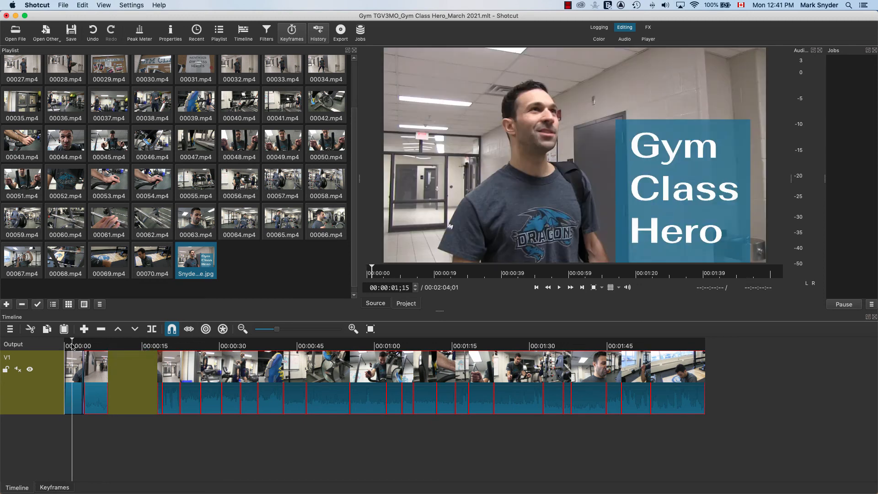
pyautogui.moveTo(175, 379); pyautogui.dragTo(117, 386)
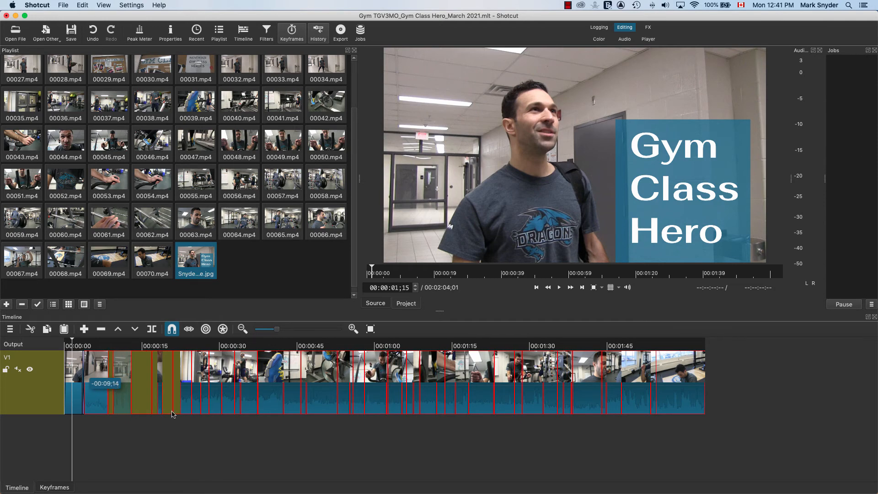
pyautogui.moveTo(173, 414); pyautogui.dragTo(173, 414)
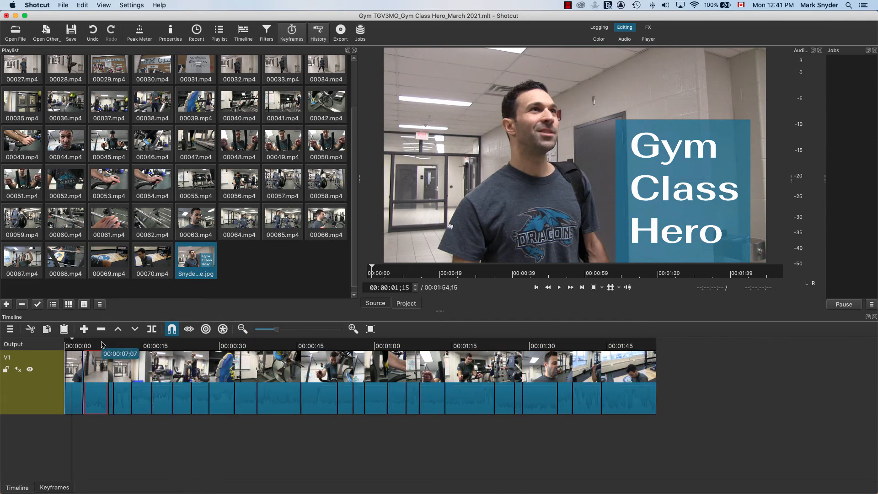
# Play across the closed gap after 00021.mp4 and undo the last shift of the clips.
pyautogui.click(102, 345)
pyautogui.press('space')
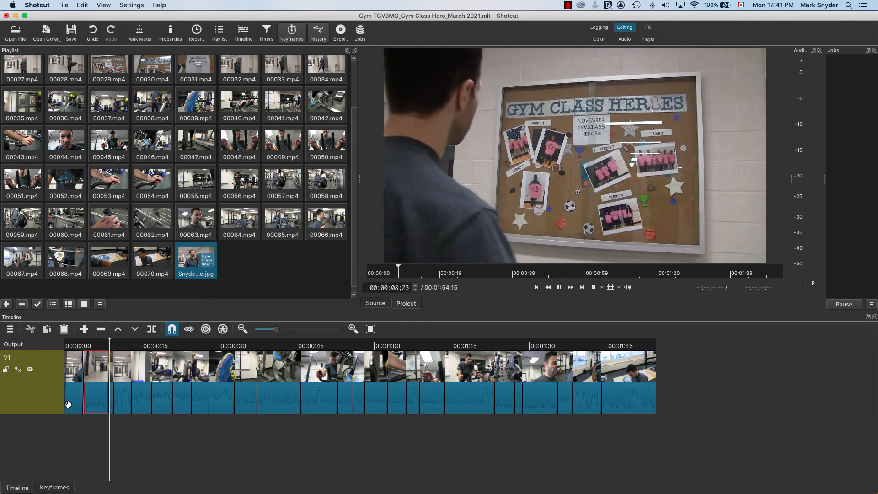
pyautogui.press('space')
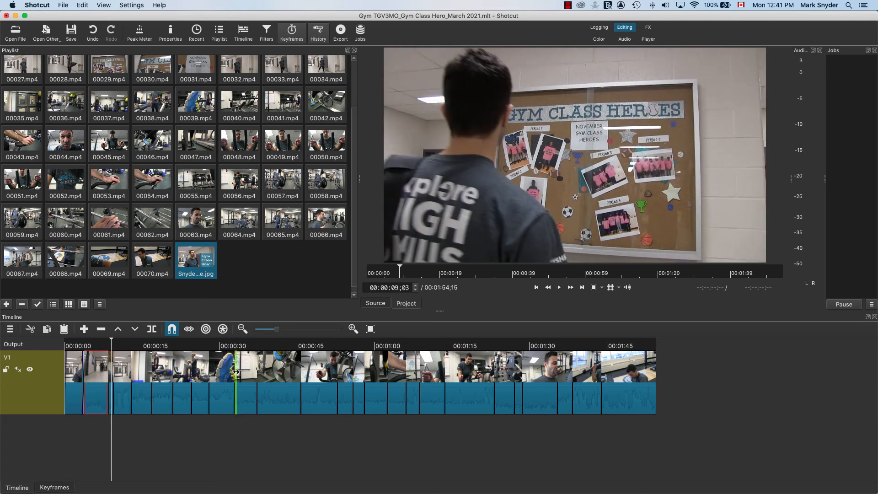
pyautogui.scroll(3, 235, 372)
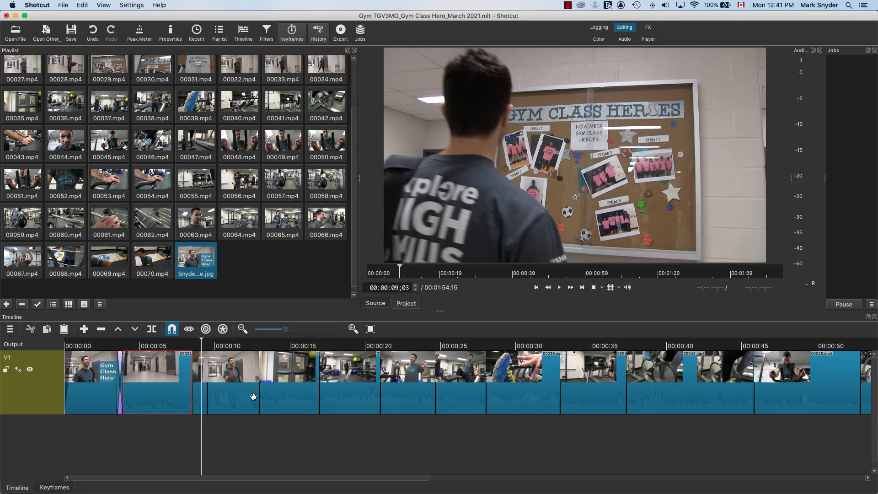
pyautogui.press('super+z')
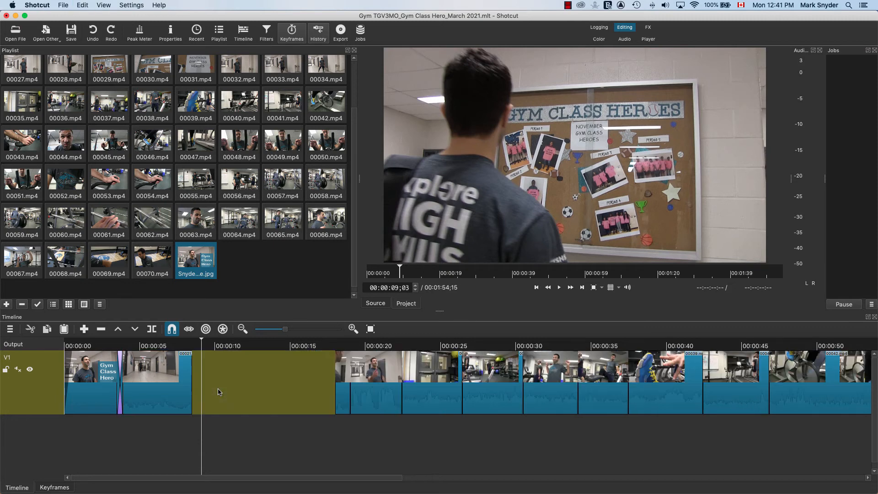
# Select all clips after the gap through the last one and snap them together against the end of 00021.mp4.
pyautogui.click(342, 374)
pyautogui.moveTo(314, 477); pyautogui.dragTo(808, 471)
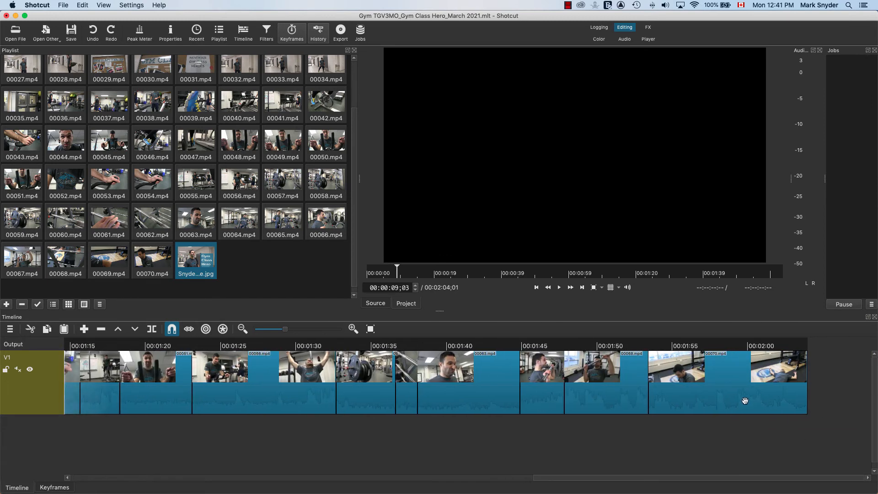
pyautogui.press('super+a')
pyautogui.moveTo(658, 481); pyautogui.dragTo(211, 489)
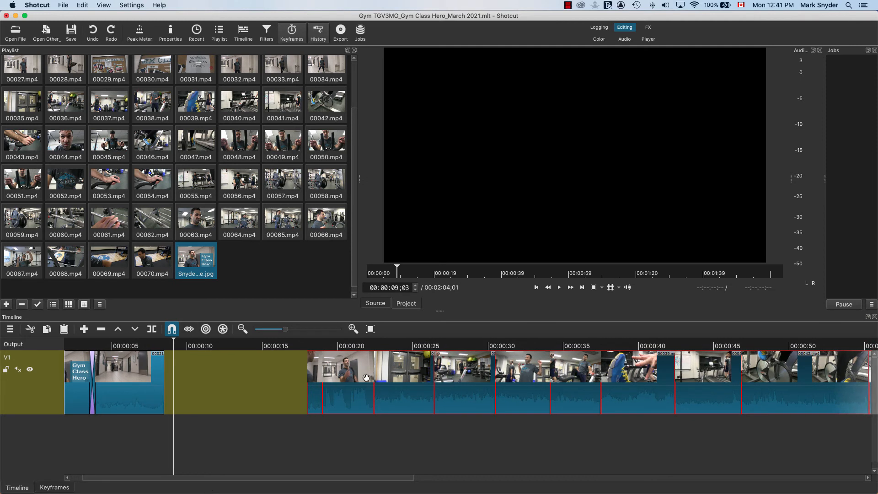
pyautogui.moveTo(350, 398); pyautogui.dragTo(204, 417)
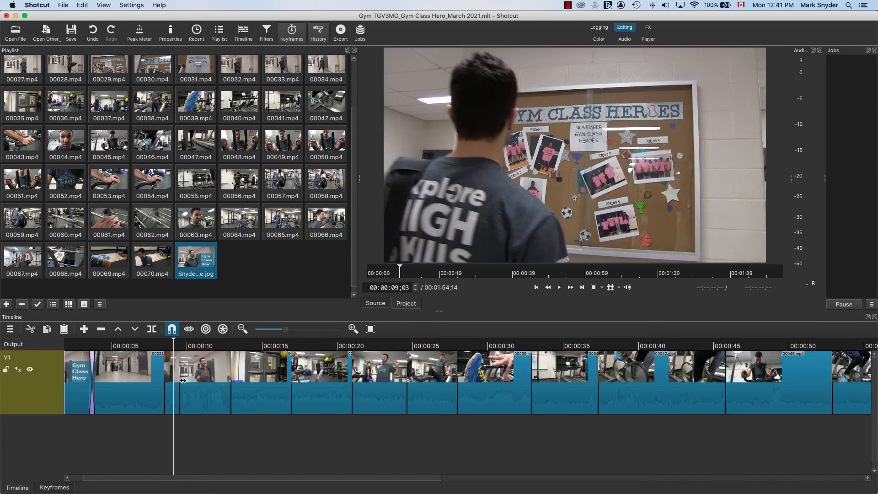
# Play the timeline across the cut from 00021.mp4 into the following clips.
pyautogui.click(152, 347)
pyautogui.press('space')
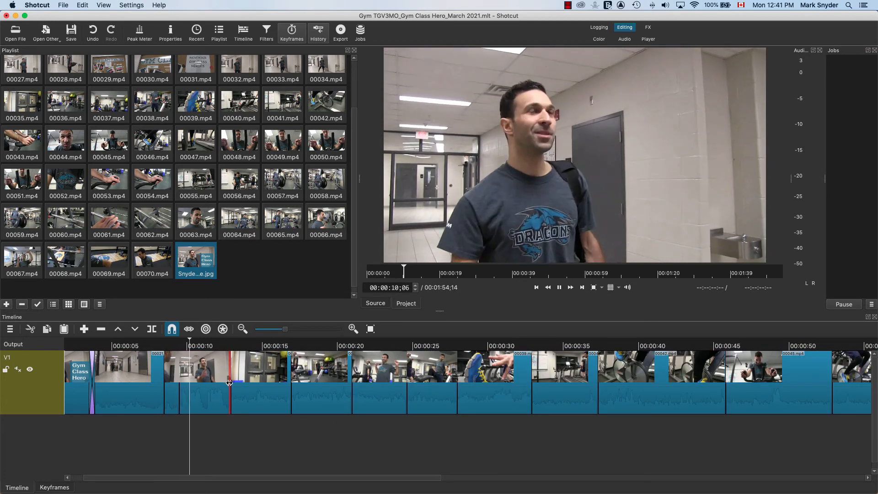
pyautogui.press('space')
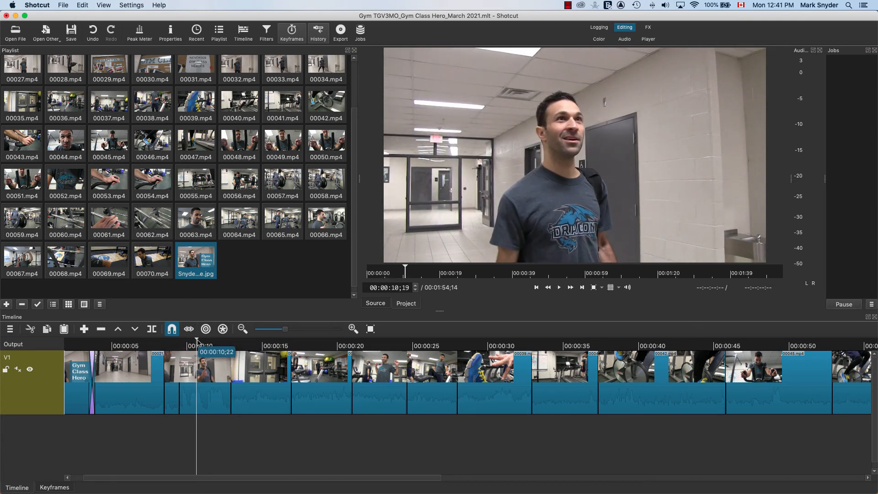
# Play the opening from the start of the timeline through the title transition, and place the playhead at 00:00:05;00.
pyautogui.click(131, 346)
pyautogui.moveTo(54, 364); pyautogui.dragTo(26, 367)
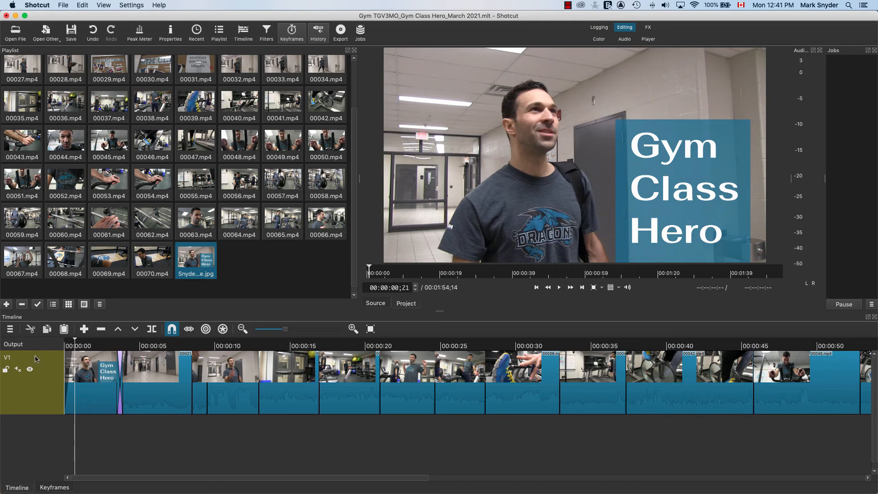
pyautogui.click(68, 342)
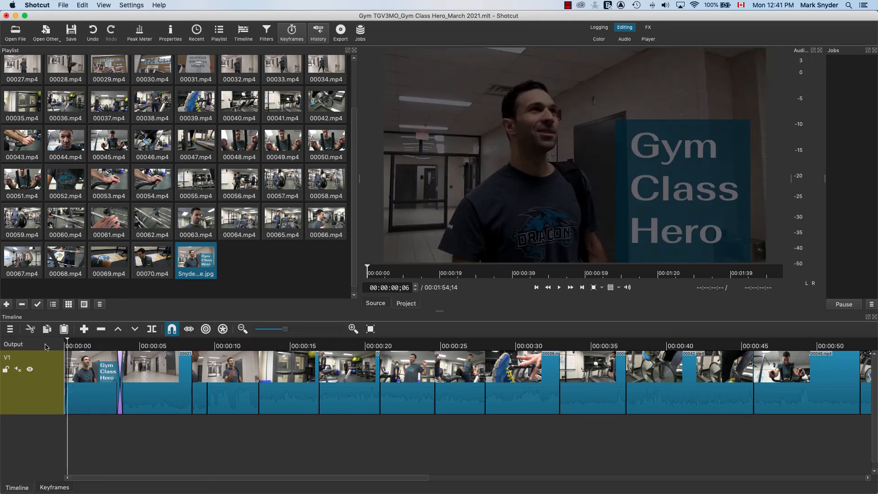
pyautogui.moveTo(68, 342); pyautogui.dragTo(43, 338)
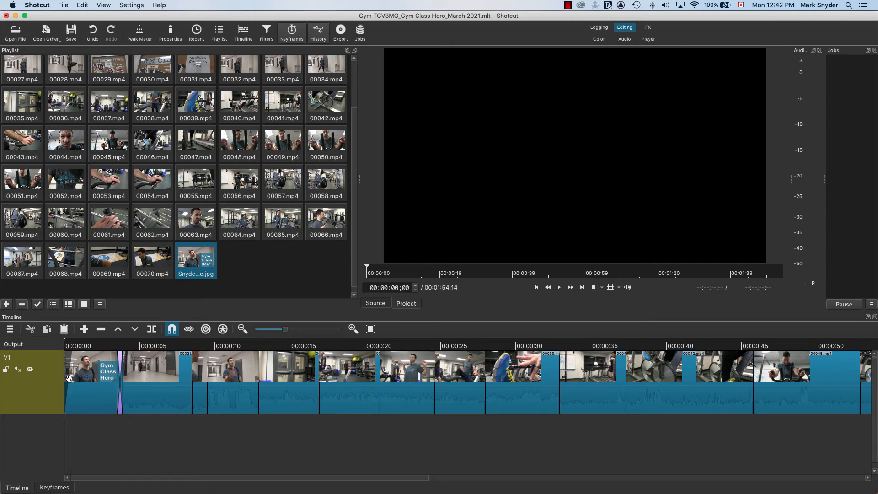
pyautogui.press('space')
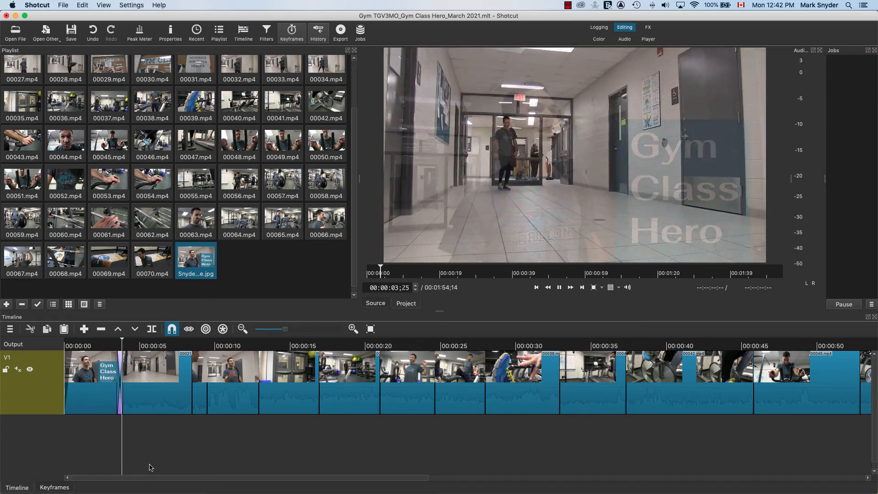
pyautogui.press('space')
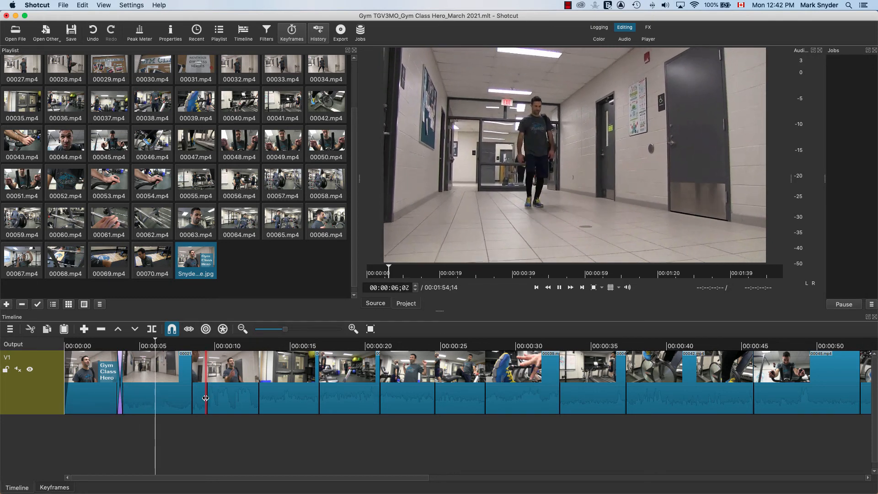
pyautogui.press('space')
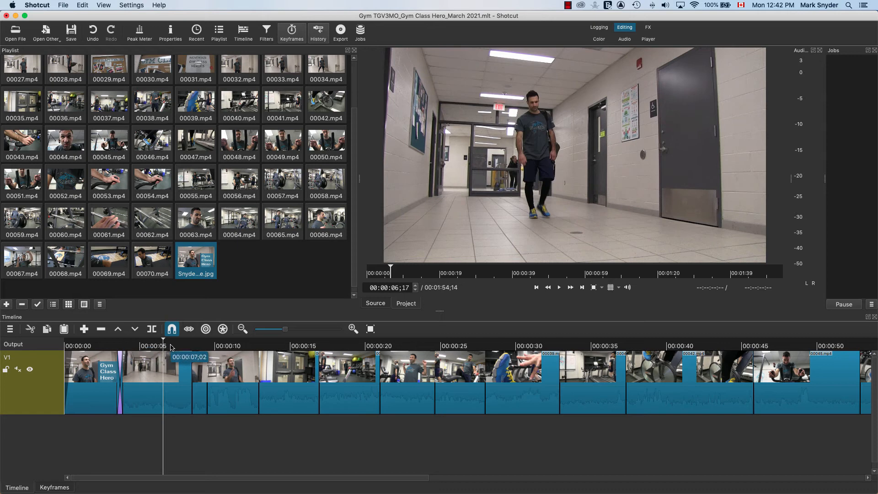
pyautogui.moveTo(151, 344)
pyautogui.mouseDown()
pyautogui.moveTo(130, 344)
pyautogui.moveTo(140, 345)
pyautogui.mouseUp()
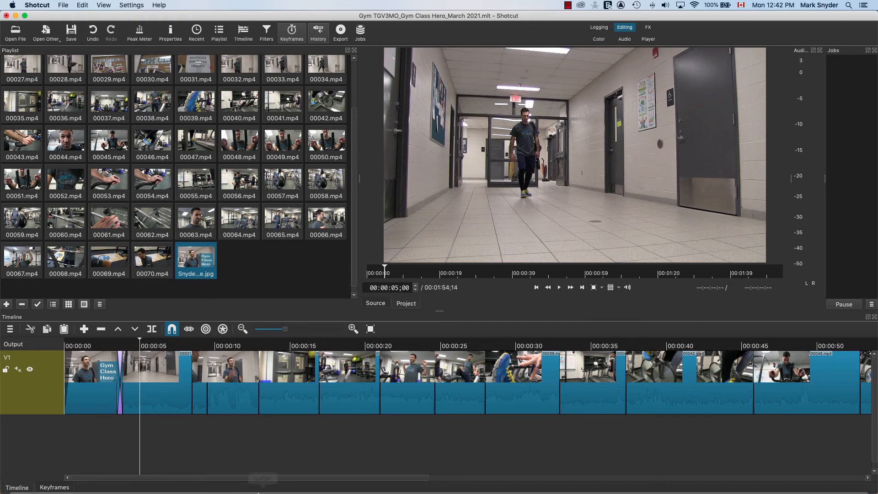
# Switch to Photopea in the browser and create a new 1920 × 1080 px project with a transparent background.
pyautogui.click(234, 484)
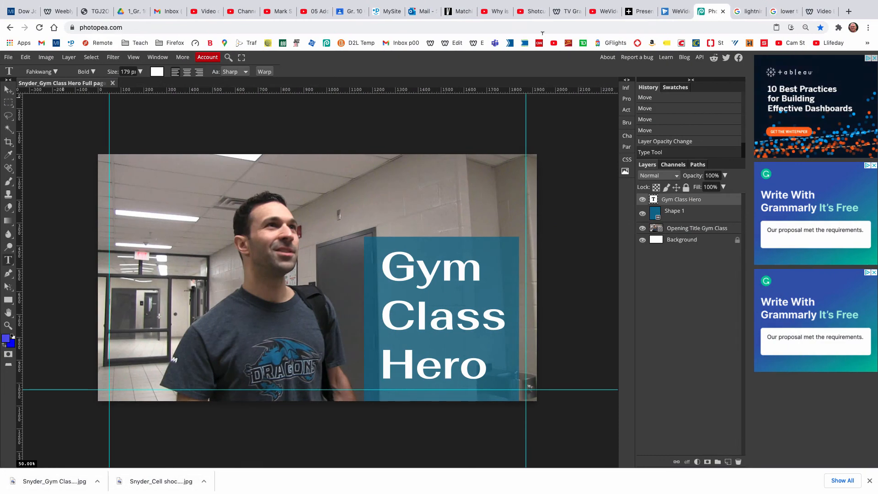
pyautogui.click(8, 56)
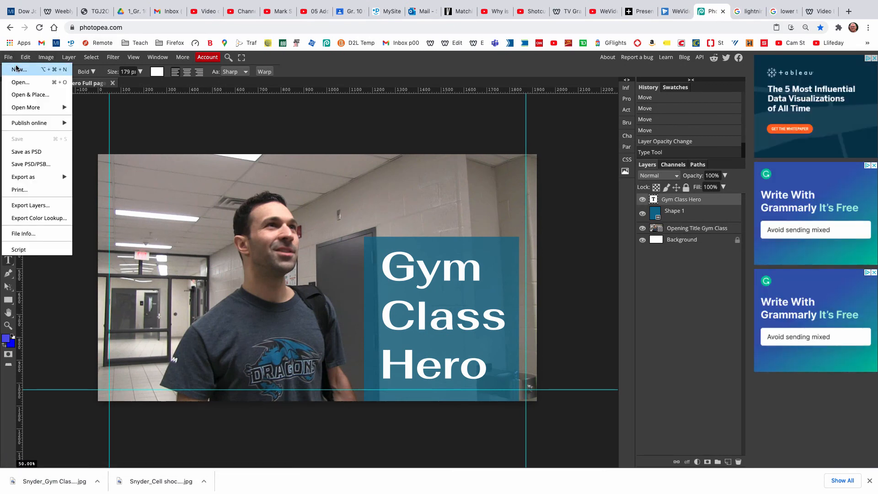
pyautogui.click(28, 70)
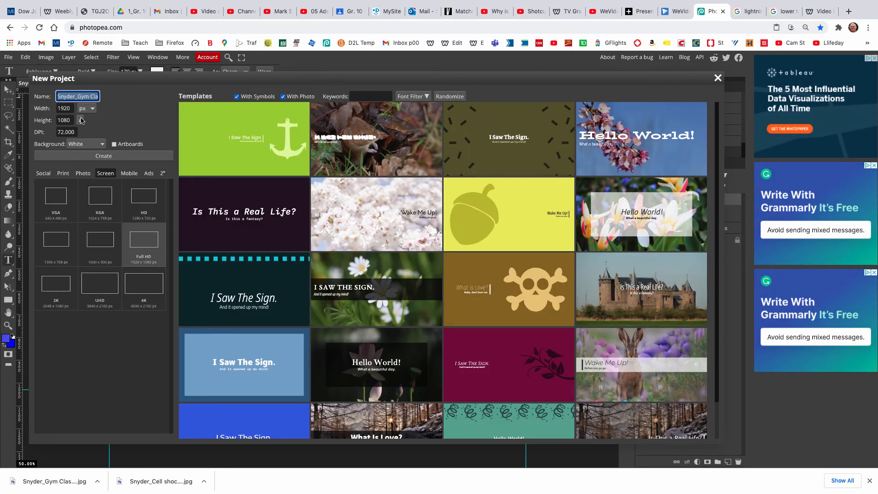
pyautogui.click(86, 144)
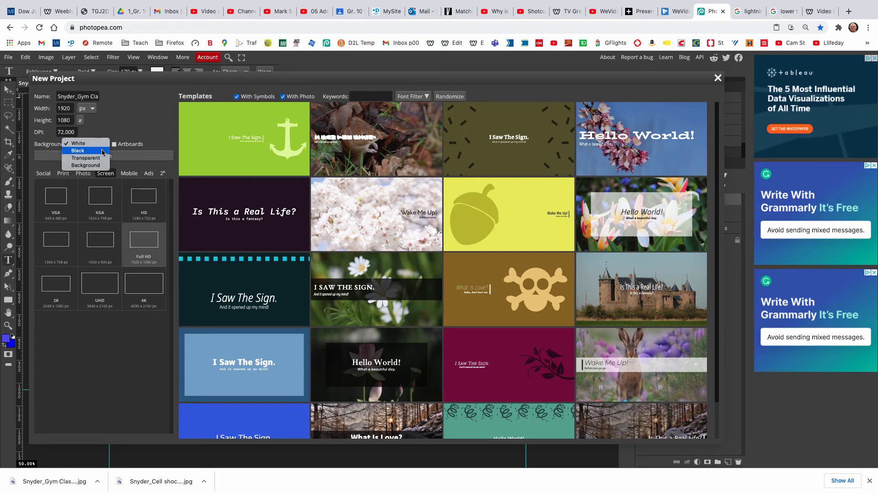
pyautogui.click(82, 161)
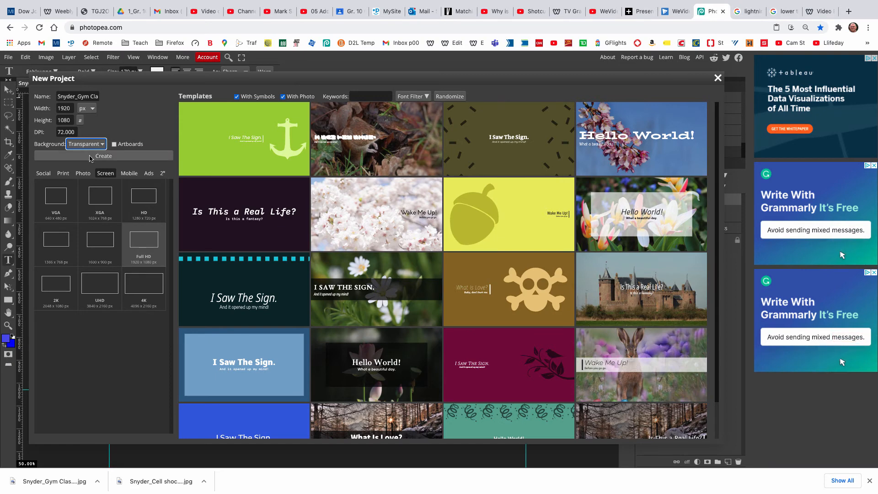
pyautogui.click(155, 156)
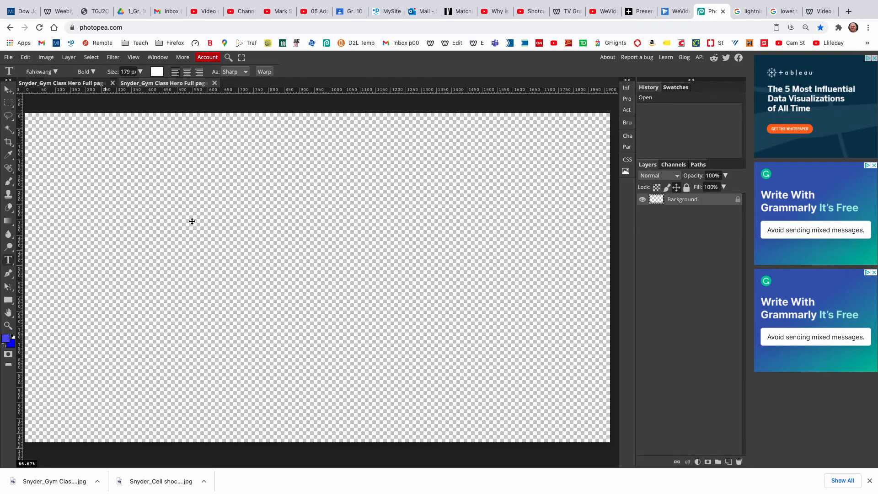
# Add a new layer above the transparent background and apply a white Color Fill to it.
pyautogui.scroll(-1, 192, 222)
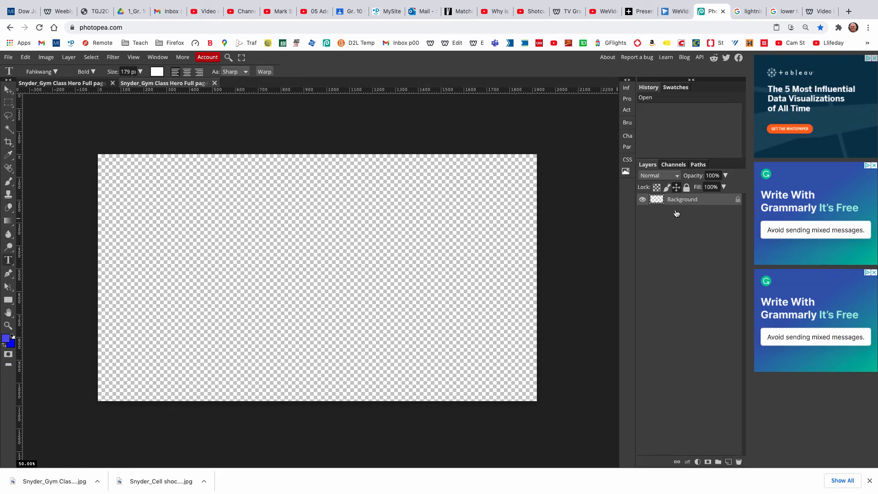
pyautogui.click(728, 463)
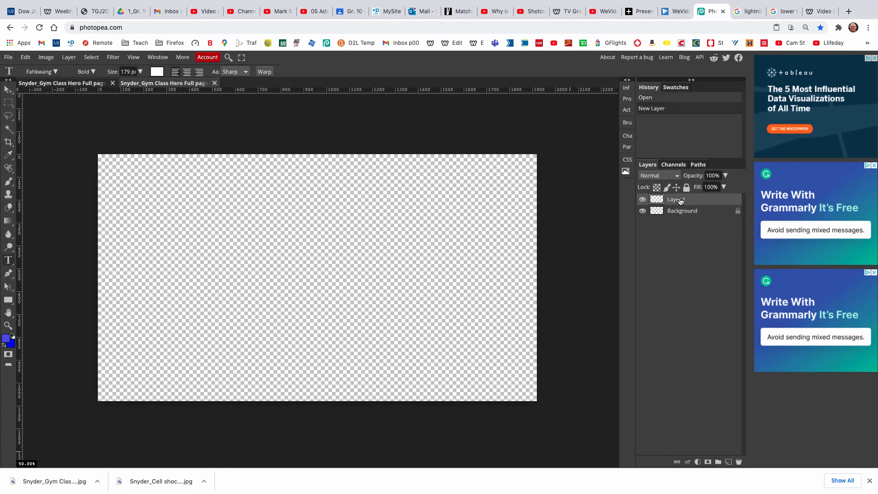
pyautogui.click(68, 57)
pyautogui.moveTo(87, 138)
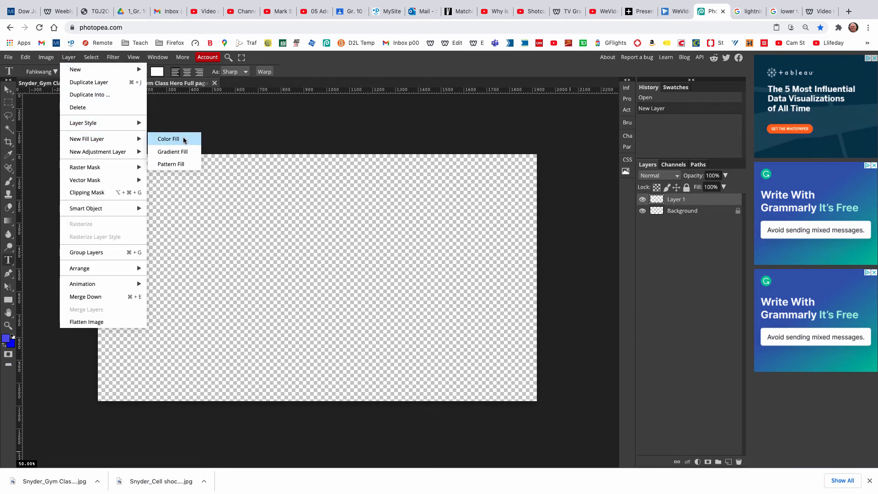
pyautogui.click(184, 140)
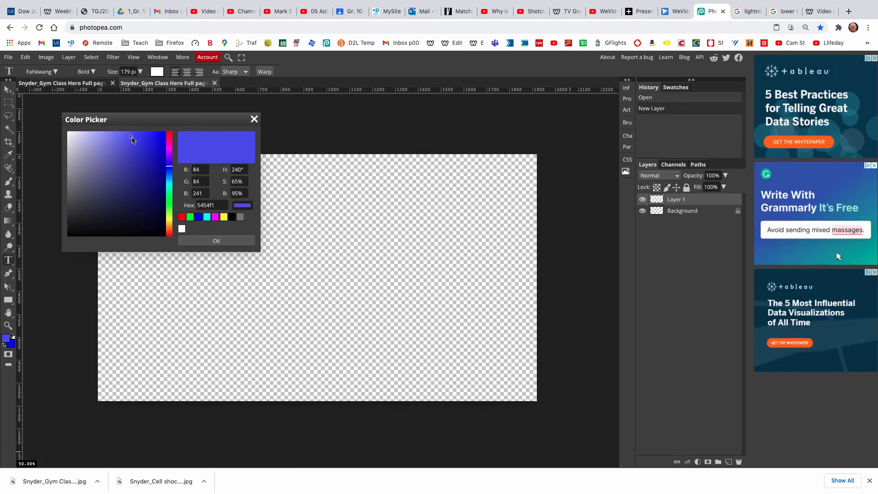
pyautogui.moveTo(132, 140); pyautogui.dragTo(34, 127)
pyautogui.click(216, 241)
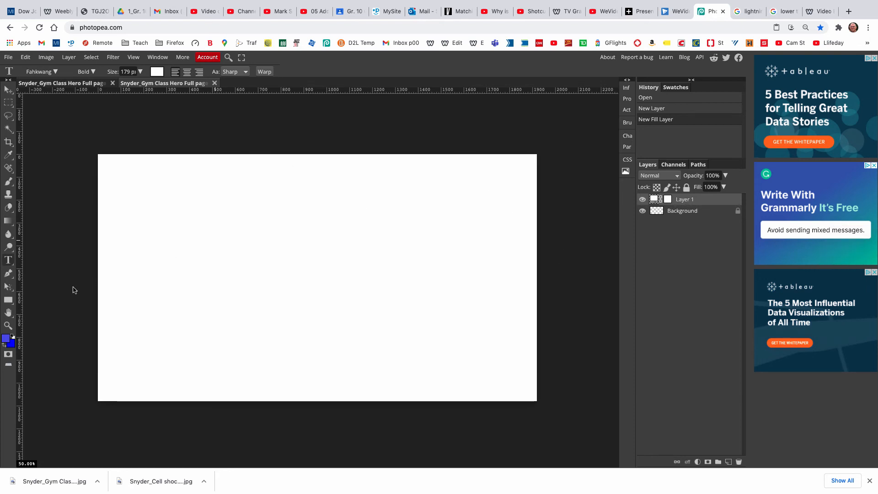
# Switch to Shotcut and browse to the _Gym Class Hero_Exercise Clips folder in the file-opening dialog.
pyautogui.moveTo(303, 489)
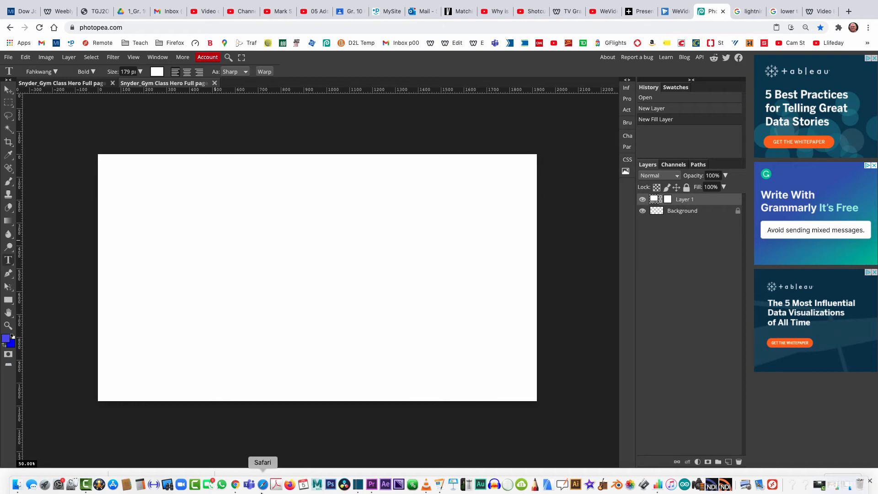
pyautogui.click(358, 486)
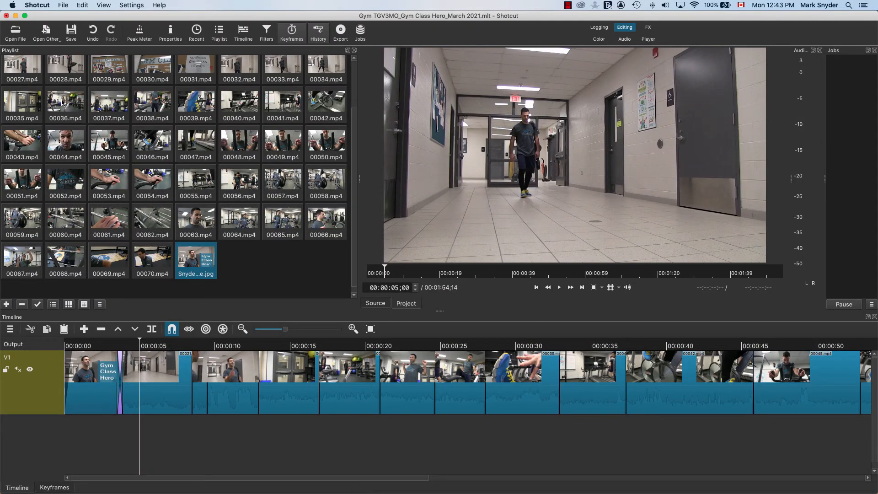
pyautogui.click(15, 32)
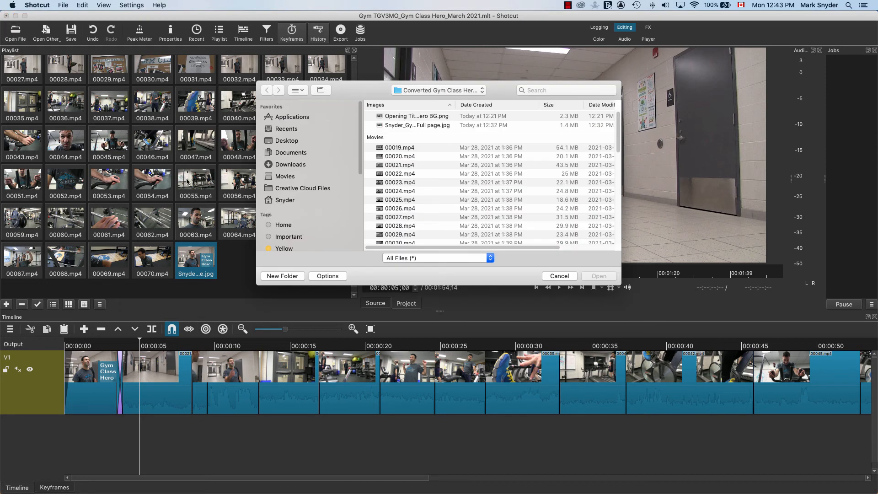
pyautogui.scroll(-10, 402, 159)
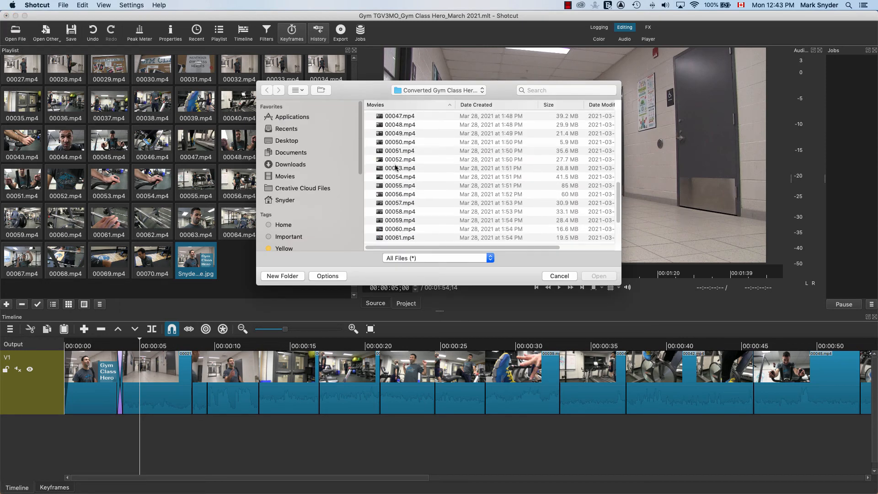
pyautogui.click(480, 91)
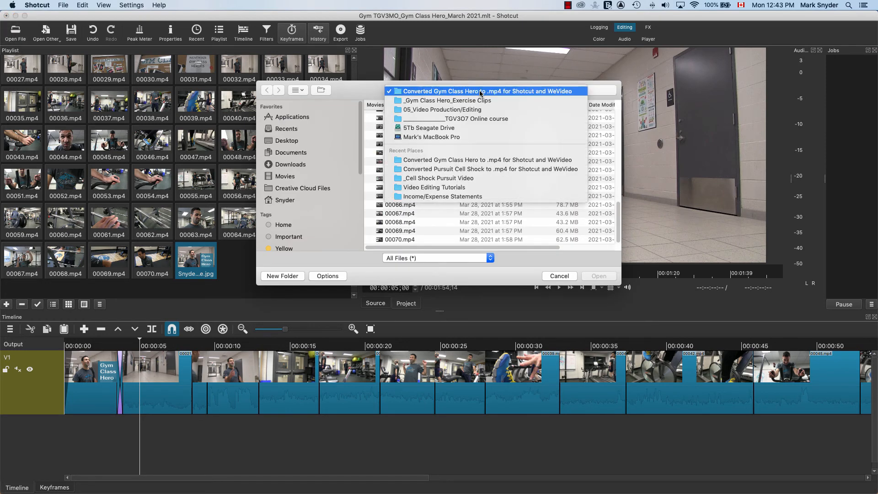
pyautogui.click(445, 100)
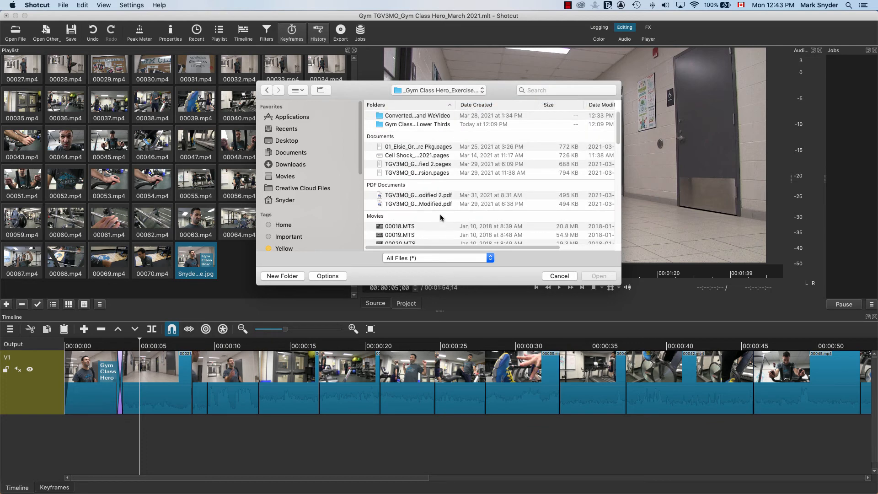
# Import all the images from the Gym Class Hero Exemplar Lower Thirds subfolder into the playlist.
pyautogui.scroll(-15, 441, 218)
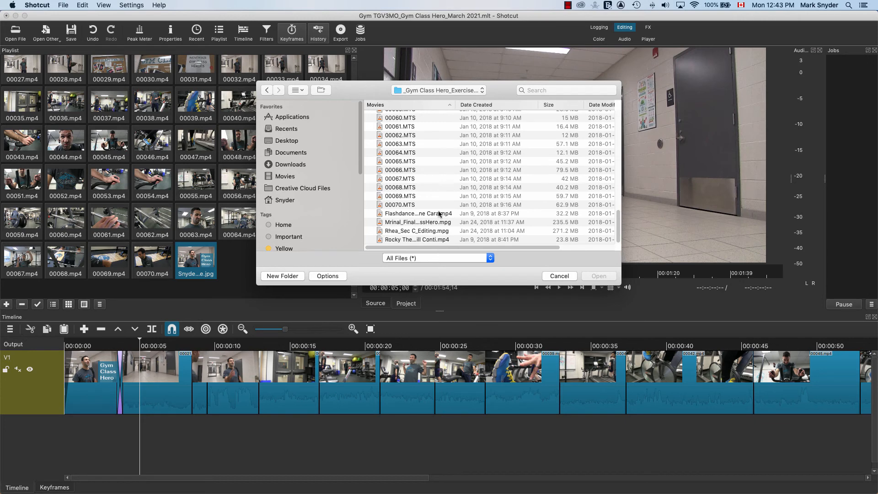
pyautogui.scroll(5, 439, 233)
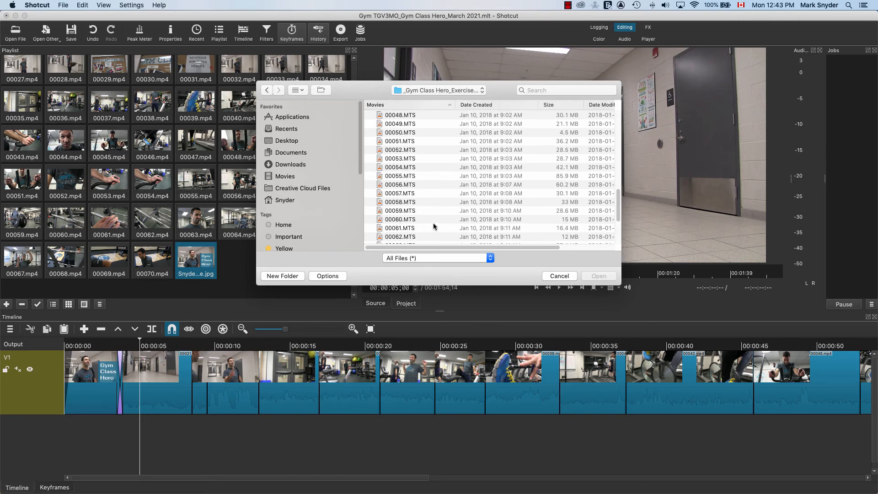
pyautogui.scroll(5, 434, 226)
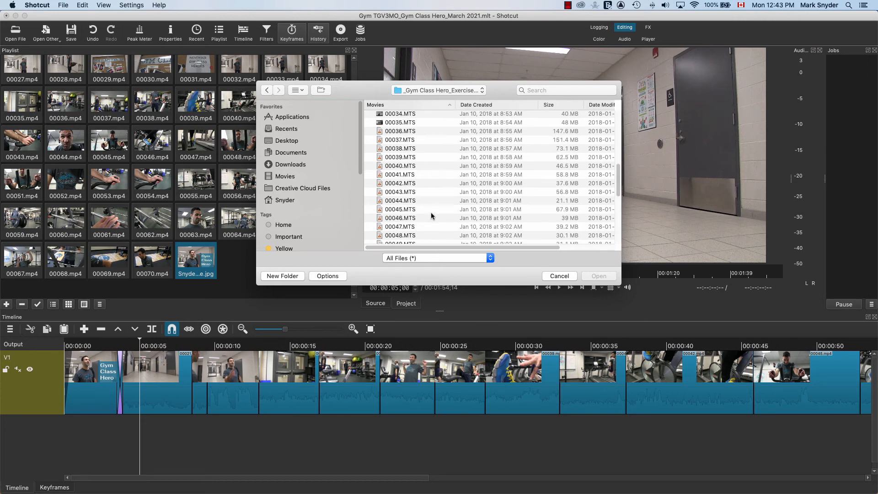
pyautogui.scroll(10, 431, 212)
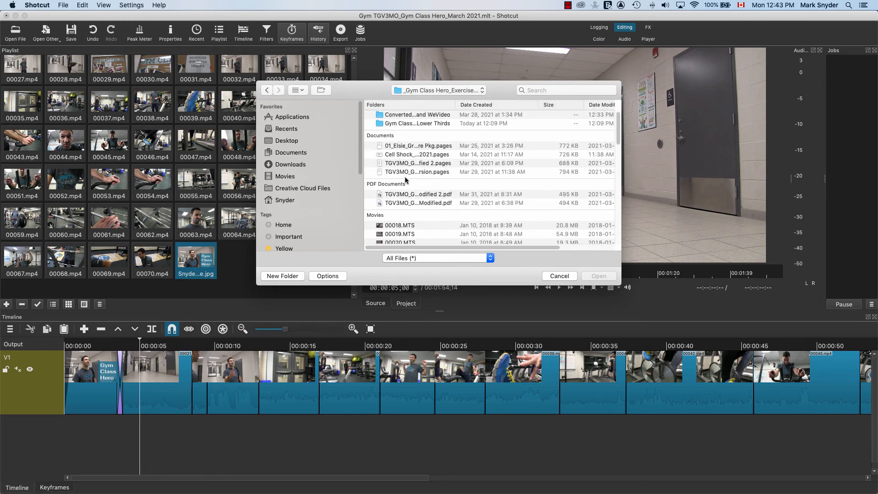
pyautogui.click(418, 117)
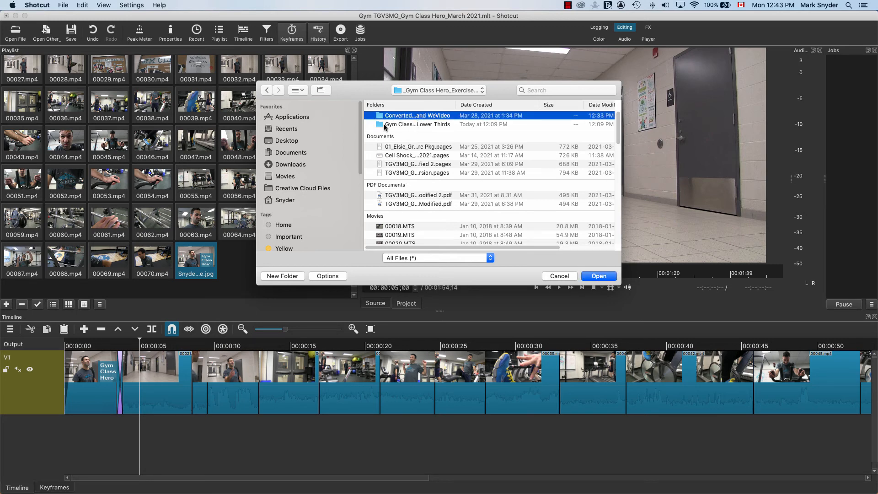
pyautogui.click(402, 155)
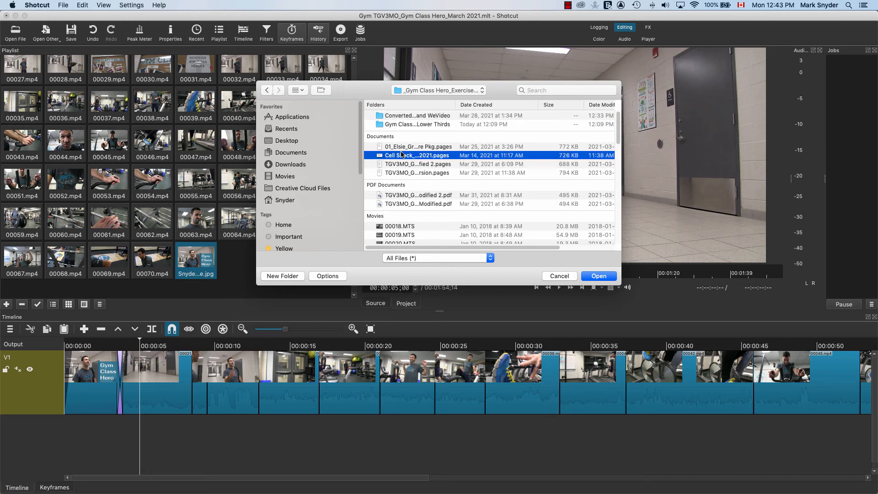
pyautogui.doubleClick(410, 125)
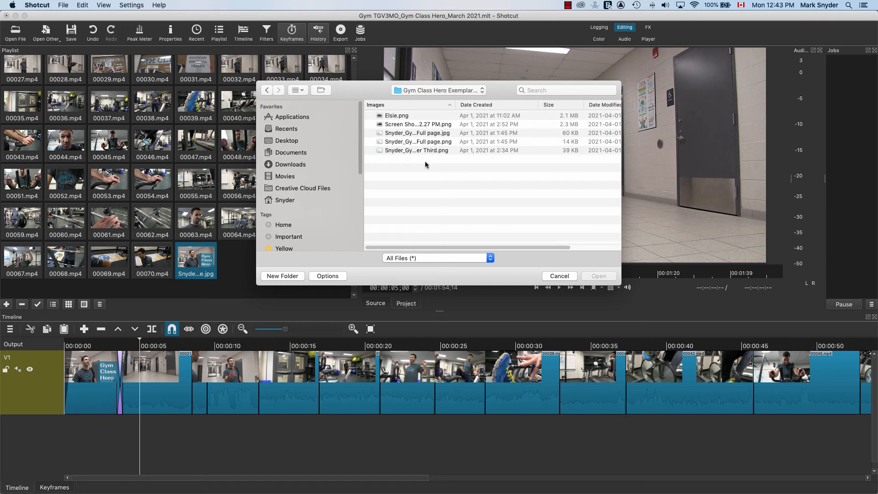
pyautogui.moveTo(425, 164); pyautogui.dragTo(399, 117)
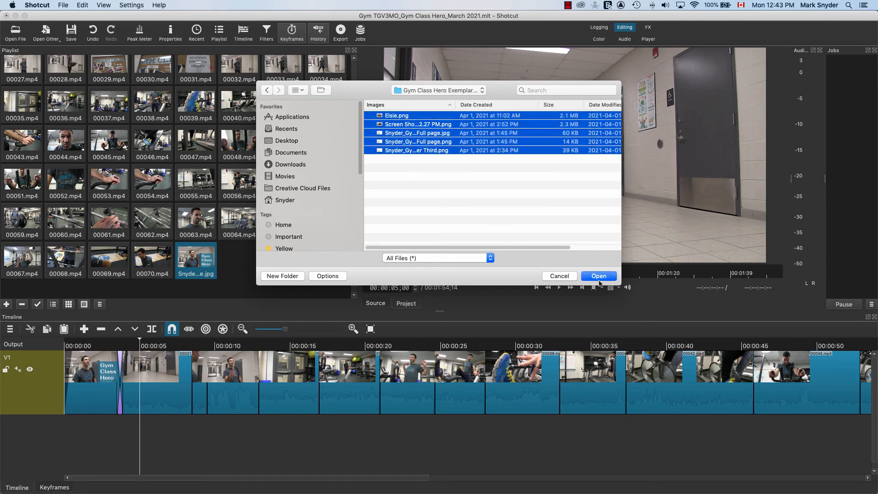
pyautogui.click(597, 276)
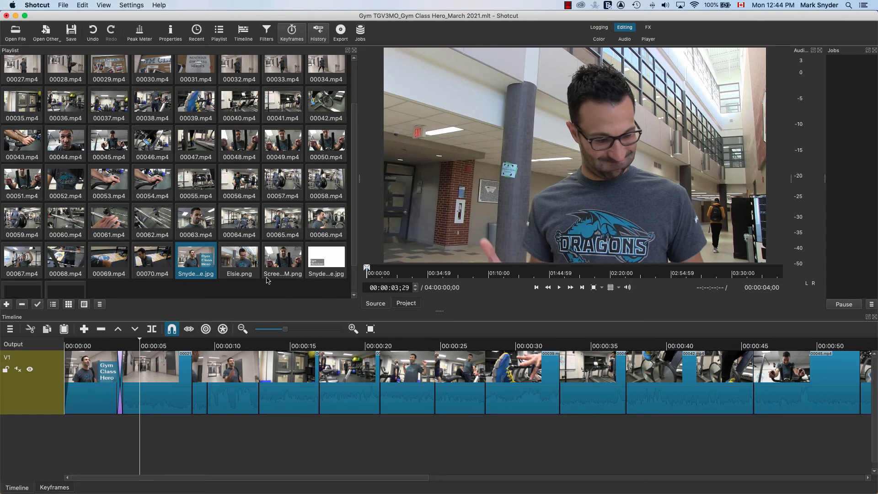
# Add a second video track above V1 in the timeline.
pyautogui.rightClick(33, 398)
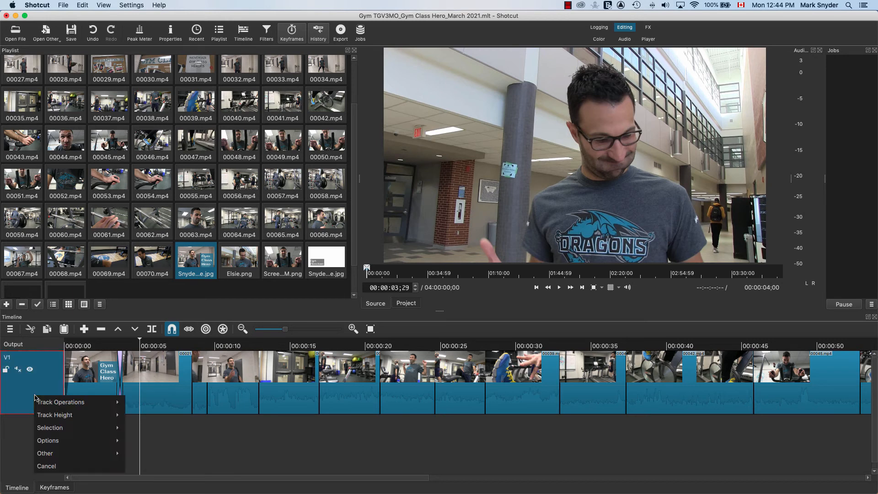
pyautogui.moveTo(86, 405)
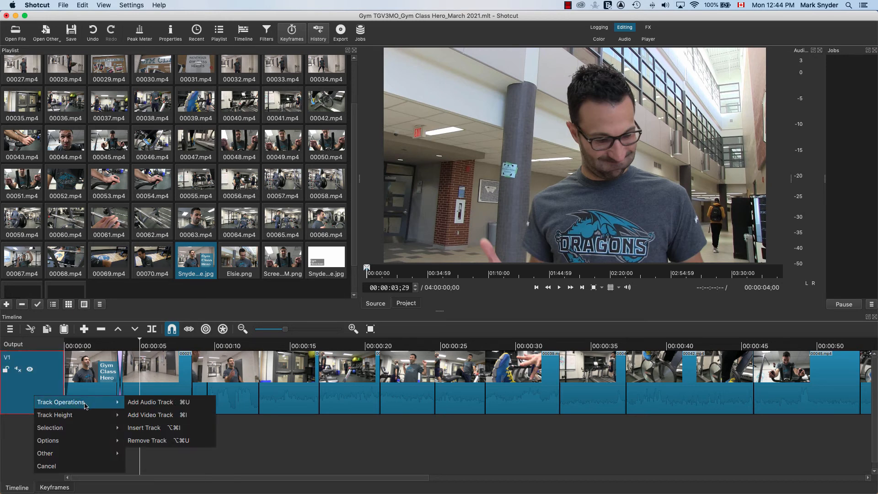
pyautogui.click(18, 382)
pyautogui.rightClick(29, 388)
pyautogui.moveTo(64, 395)
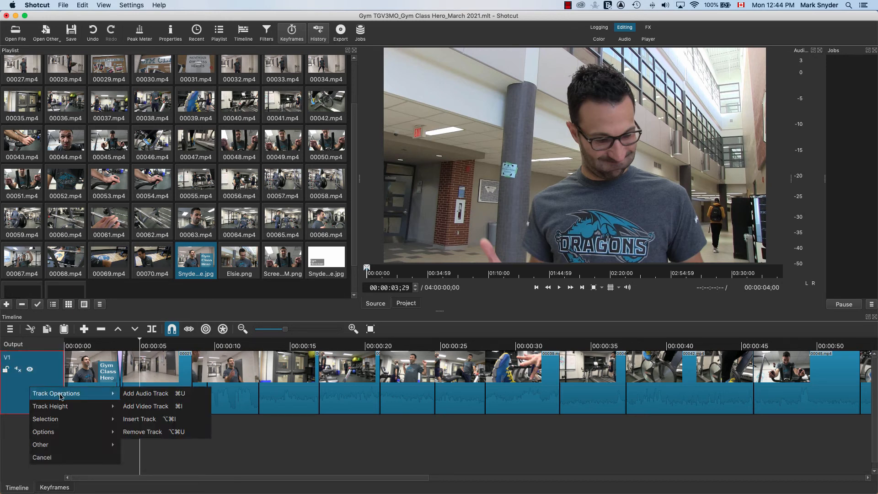
pyautogui.click(145, 406)
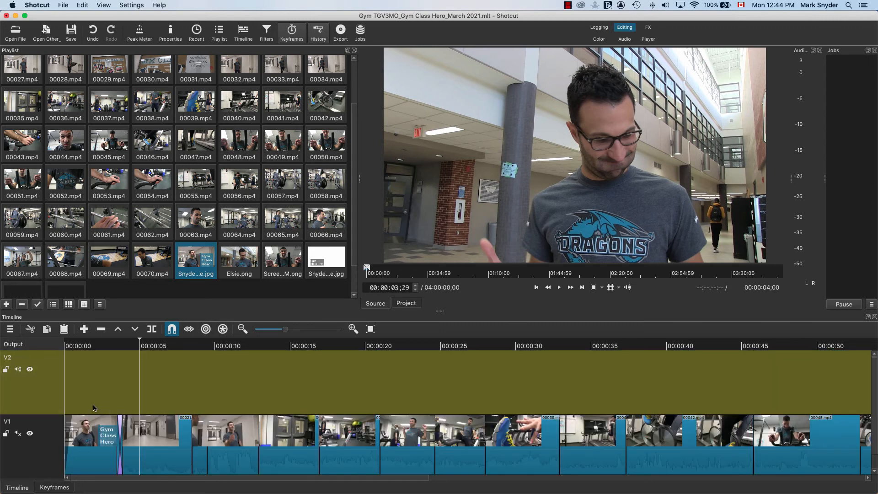
# Make the timeline tracks shorter and place the playhead at 00:00:04;26.
pyautogui.click(43, 399)
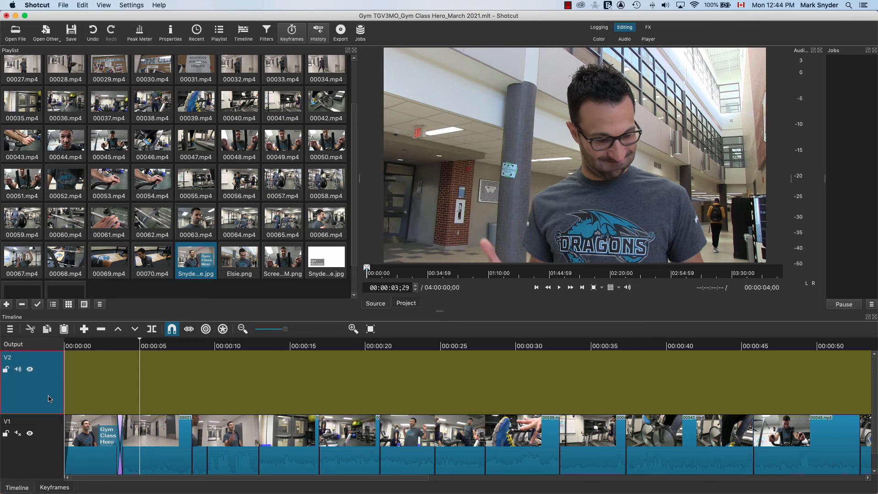
pyautogui.rightClick(49, 399)
pyautogui.moveTo(76, 414)
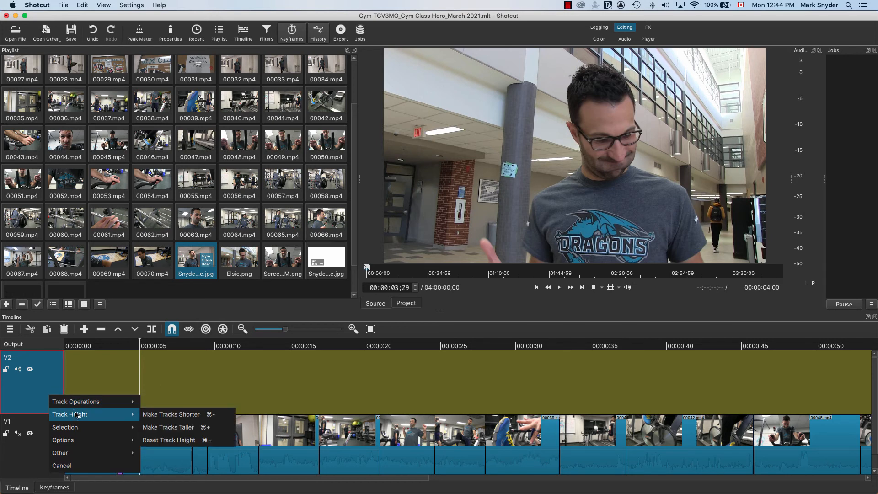
pyautogui.click(155, 415)
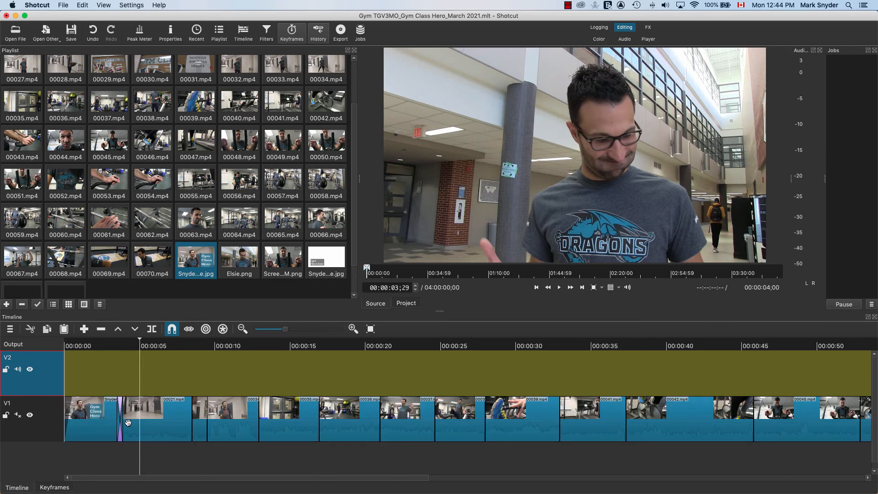
pyautogui.click(141, 346)
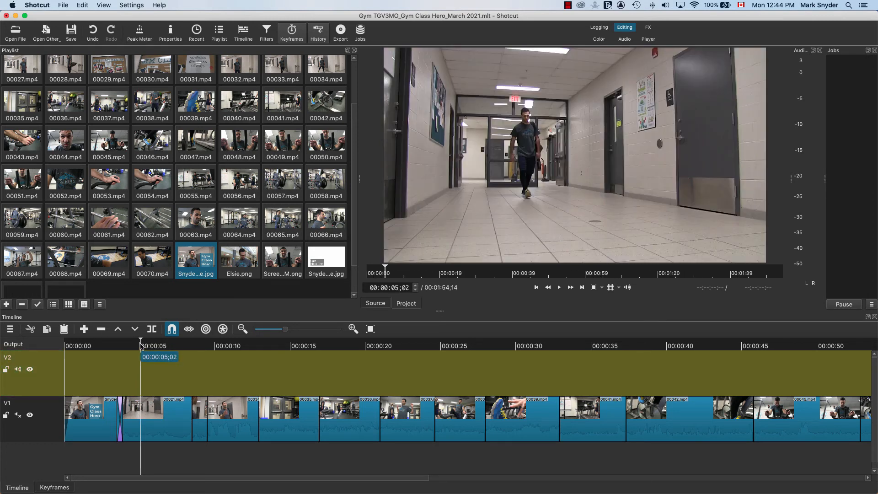
pyautogui.click(137, 346)
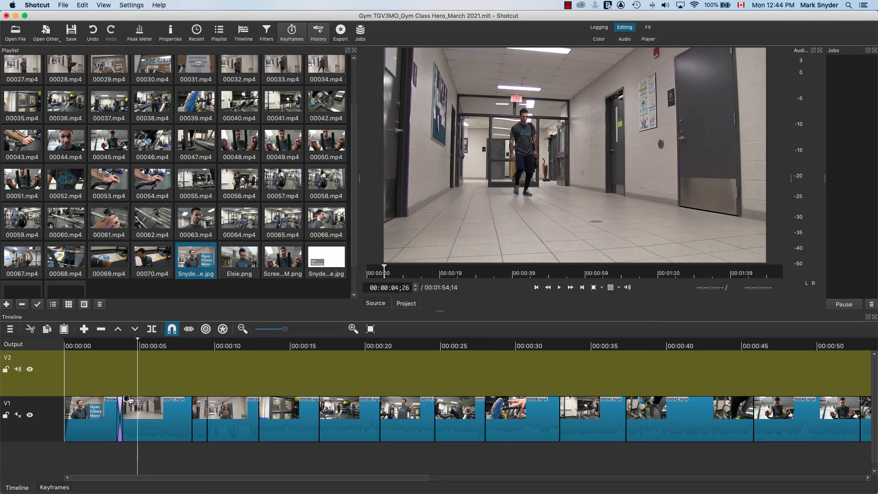
pyautogui.click(242, 265)
pyautogui.moveTo(242, 264); pyautogui.dragTo(134, 371)
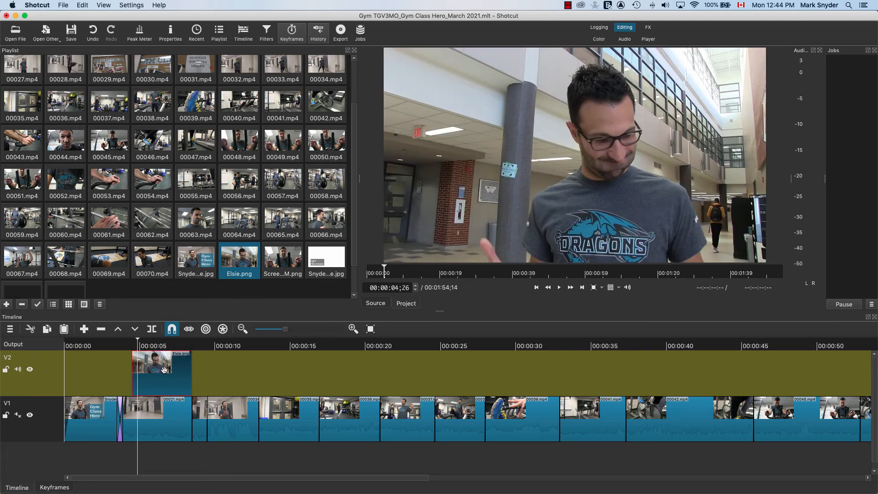
pyautogui.press('Delete')
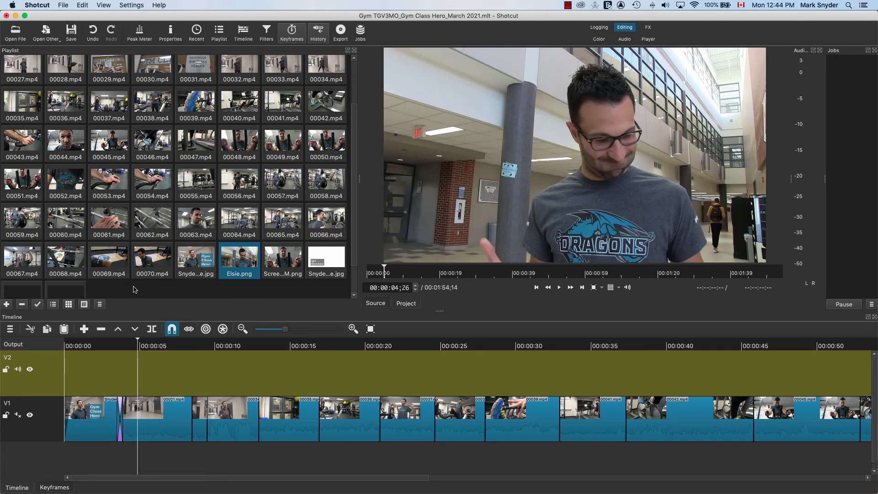
# Place the lower third PNG on track V2 above 00021.mp4, ending level with that clip's end, and select it.
pyautogui.scroll(-2, 135, 294)
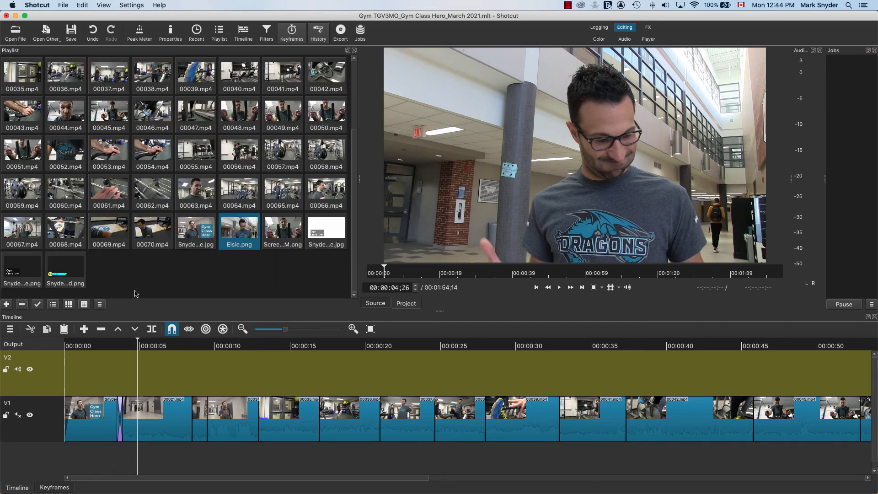
pyautogui.click(66, 275)
pyautogui.moveTo(65, 276); pyautogui.dragTo(180, 385)
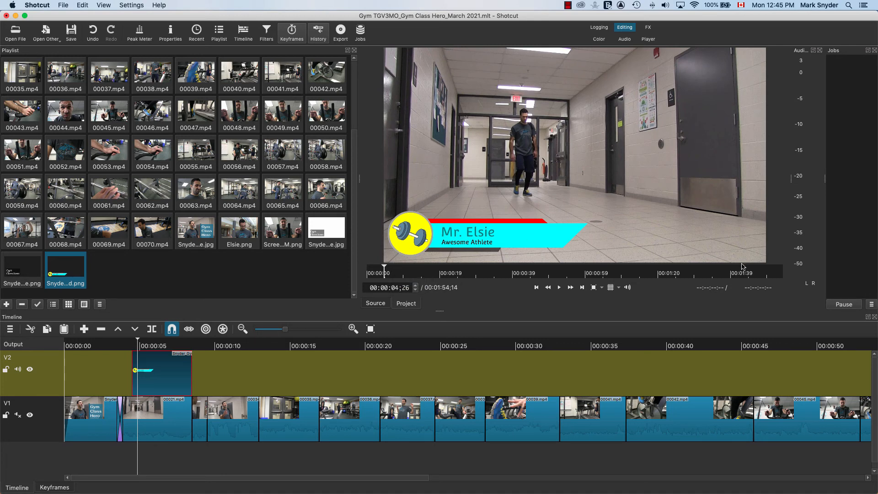
pyautogui.moveTo(171, 379); pyautogui.dragTo(168, 379)
pyautogui.click(18, 386)
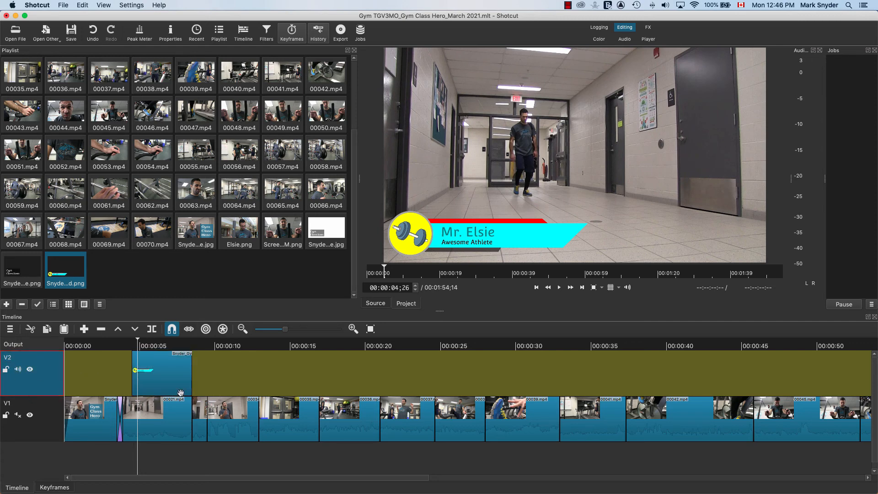
pyautogui.click(167, 375)
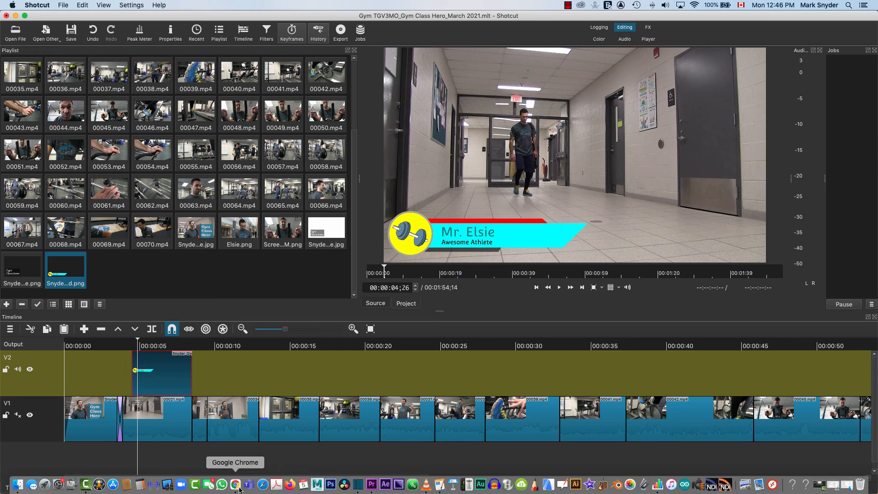
# Switch to Photopea in Chrome and draw a blue rectangle about 1200 × 285 px across the lower left of the canvas.
pyautogui.click(236, 486)
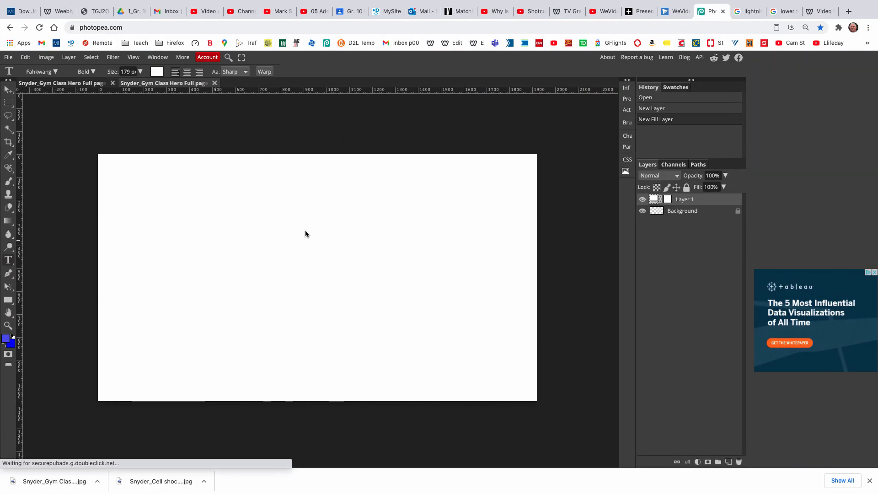
pyautogui.click(8, 300)
pyautogui.moveTo(100, 299); pyautogui.dragTo(375, 364)
# Add the athlete's name as white 179 px Fahkwang Bold text inside the blue rectangle.
pyautogui.click(8, 260)
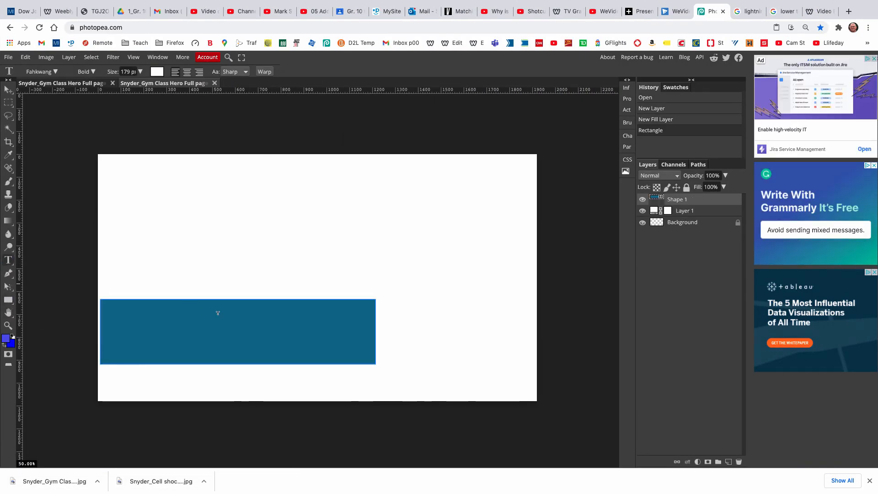
pyautogui.click(238, 318)
pyautogui.write('M')
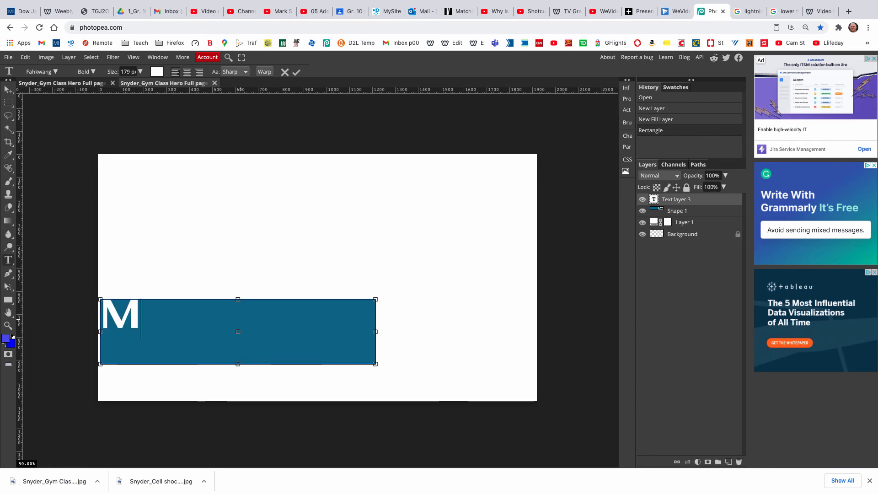
pyautogui.write('r. E')
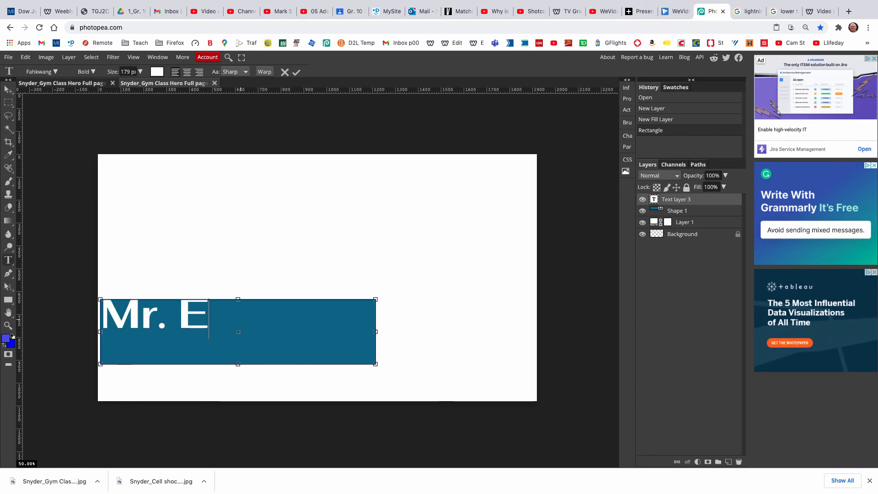
pyautogui.write('lsie')
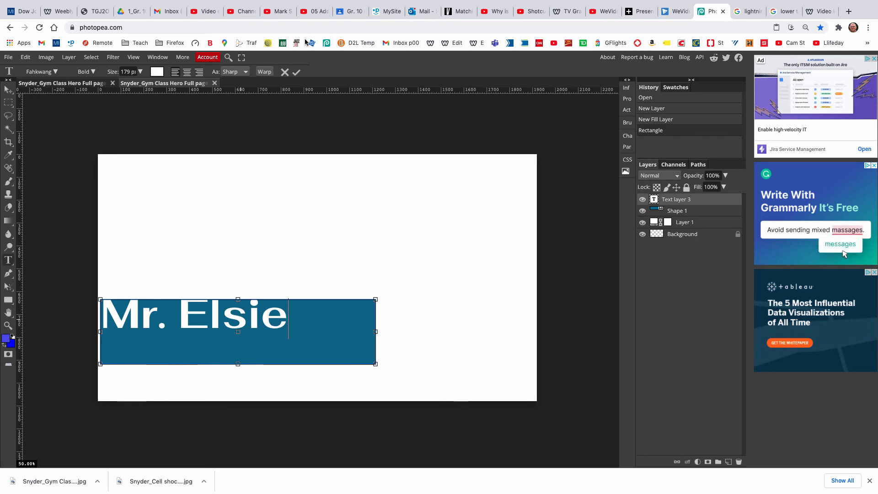
pyautogui.click(296, 72)
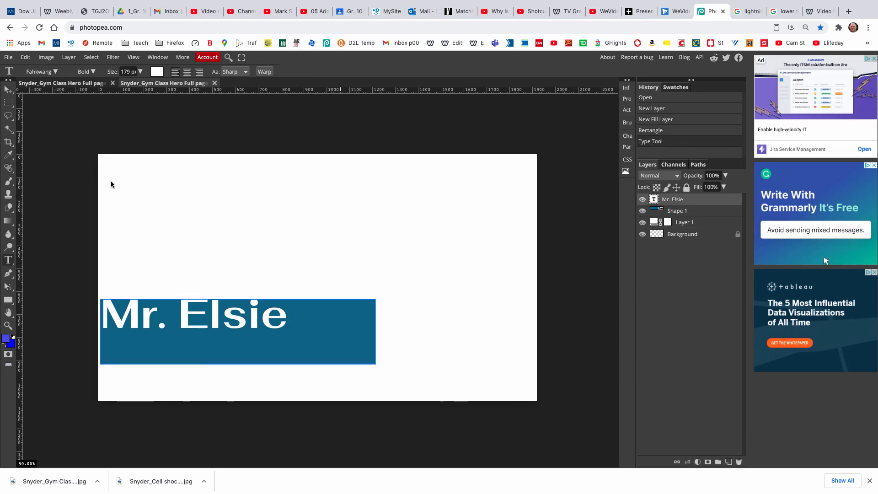
# Move the name text slightly inward from the blue rectangle's upper-left corner and hide the white Layer 1.
pyautogui.click(8, 89)
pyautogui.moveTo(185, 326); pyautogui.dragTo(192, 340)
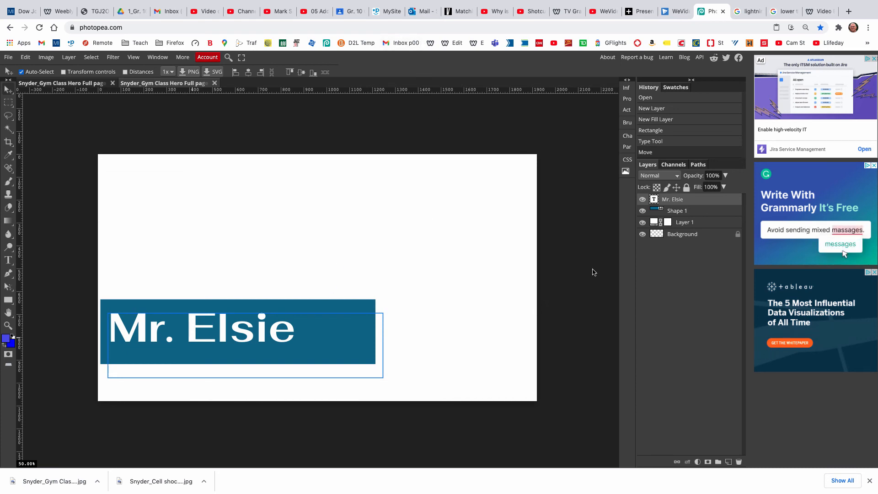
pyautogui.click(642, 222)
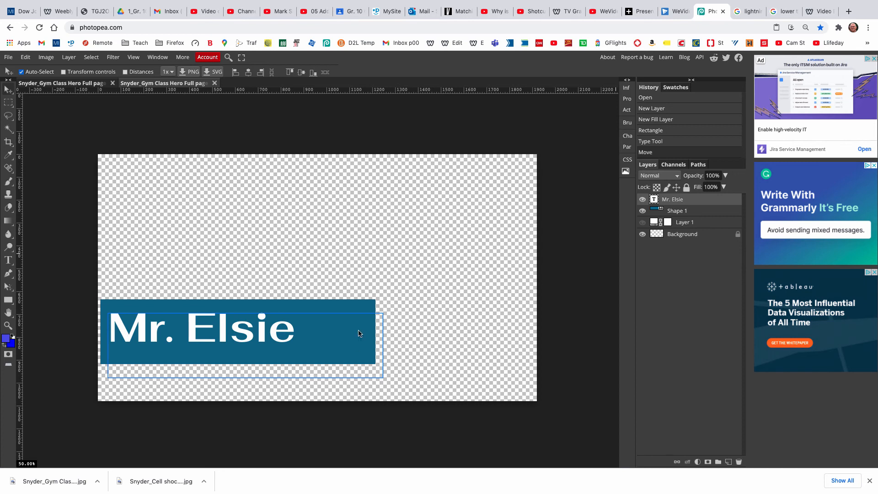
pyautogui.moveTo(224, 339); pyautogui.dragTo(226, 341)
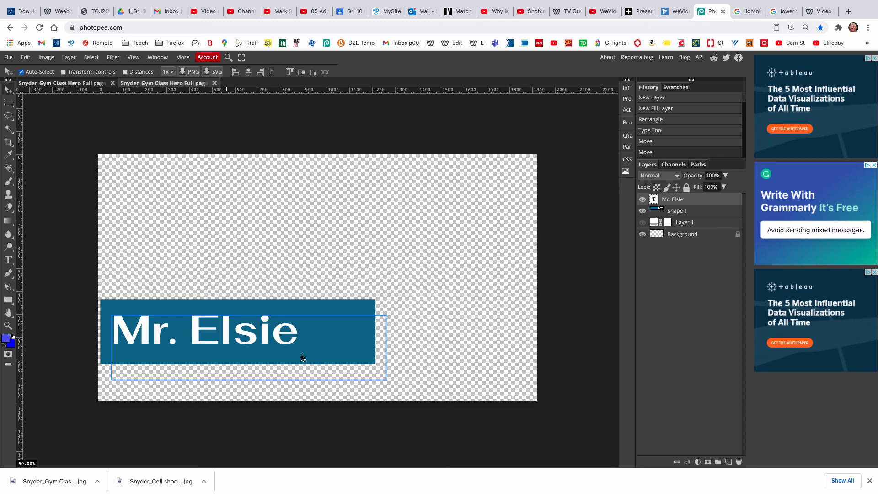
# Export the lower third as a 1920 × 1080 px PNG at 100% quality.
pyautogui.click(9, 57)
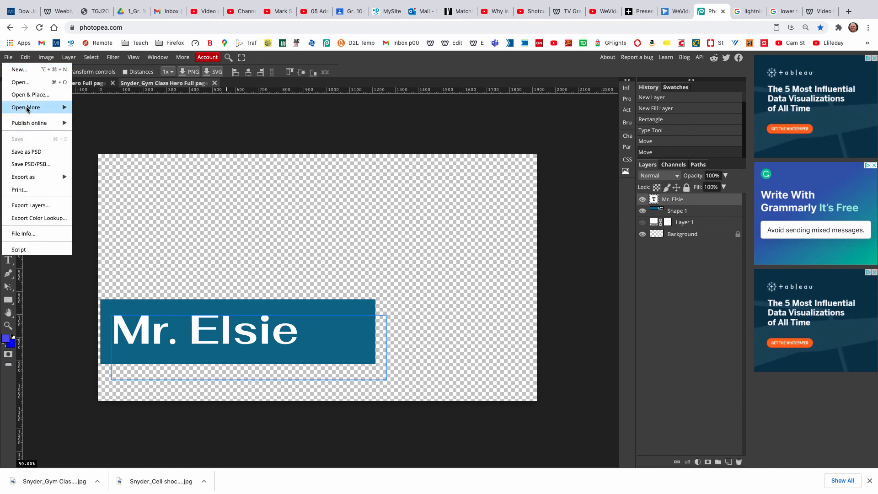
pyautogui.moveTo(33, 176)
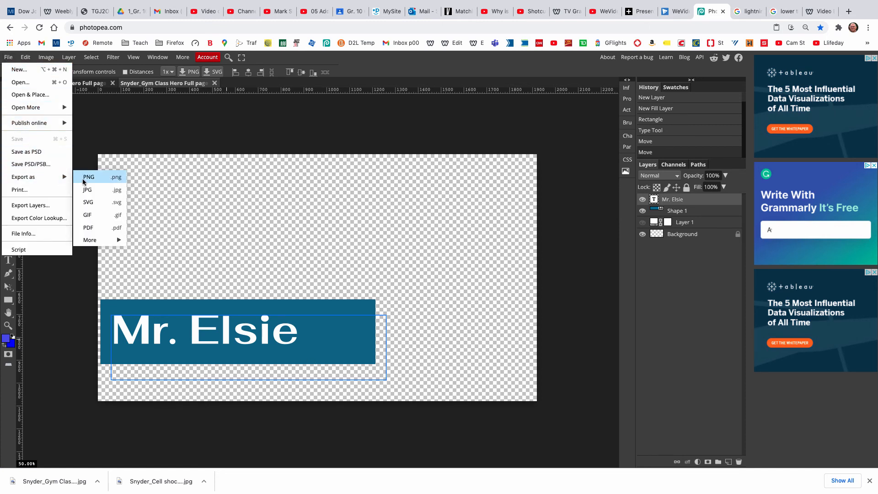
pyautogui.click(82, 177)
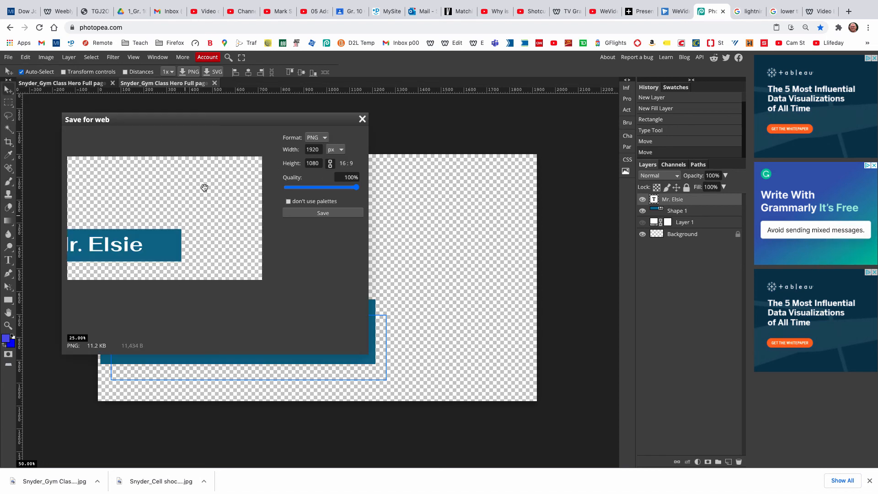
pyautogui.click(308, 213)
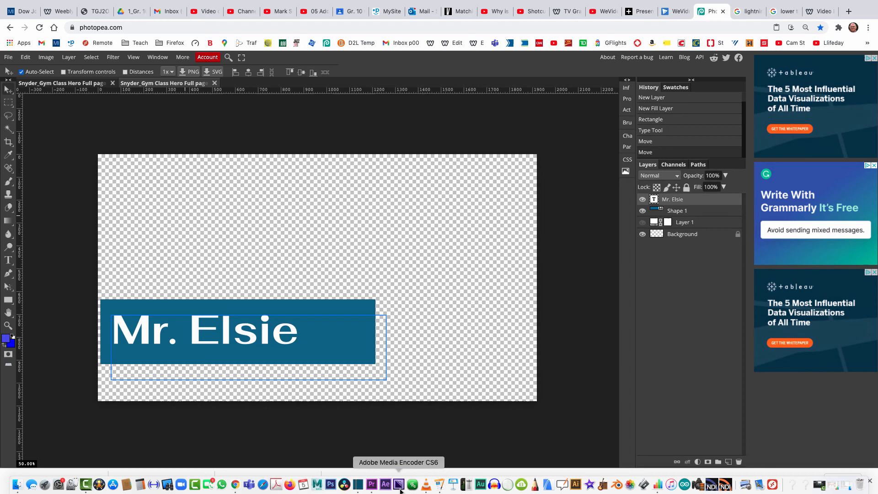
# Switch to Shotcut, shift the lower third on V2 to start at about 6.6 seconds and play that section.
pyautogui.click(359, 485)
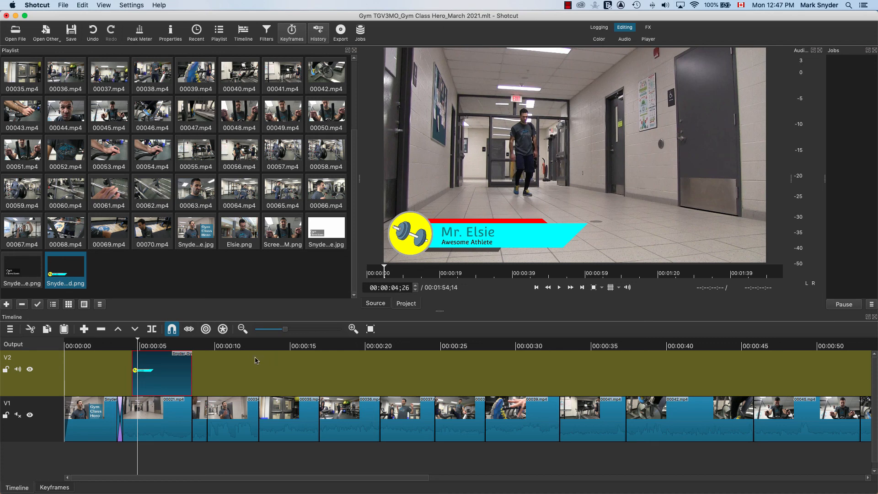
pyautogui.moveTo(169, 375); pyautogui.dragTo(200, 376)
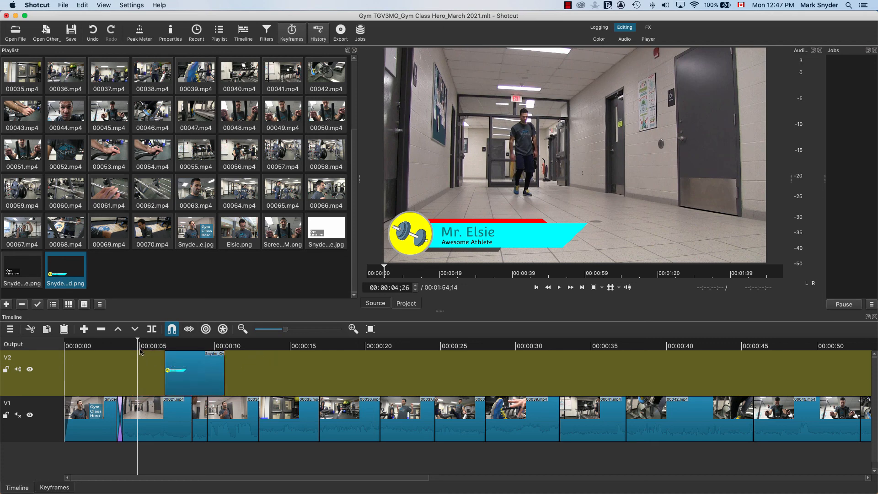
pyautogui.press('space')
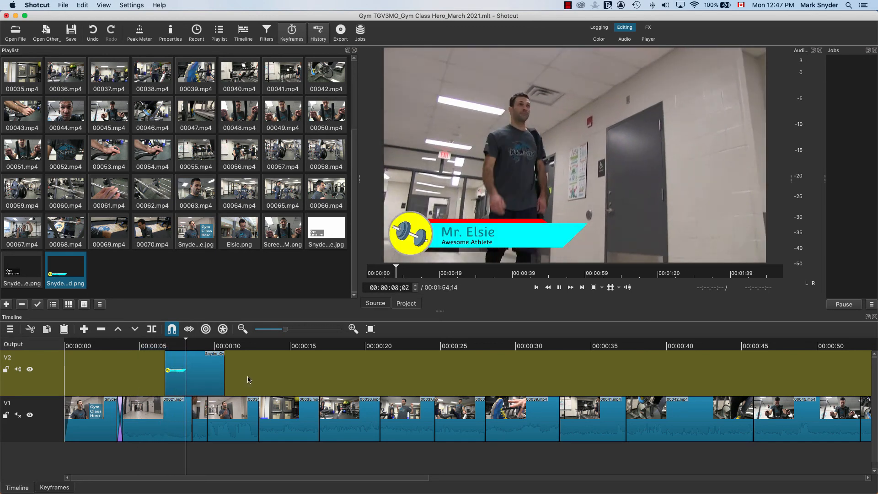
pyautogui.press('space')
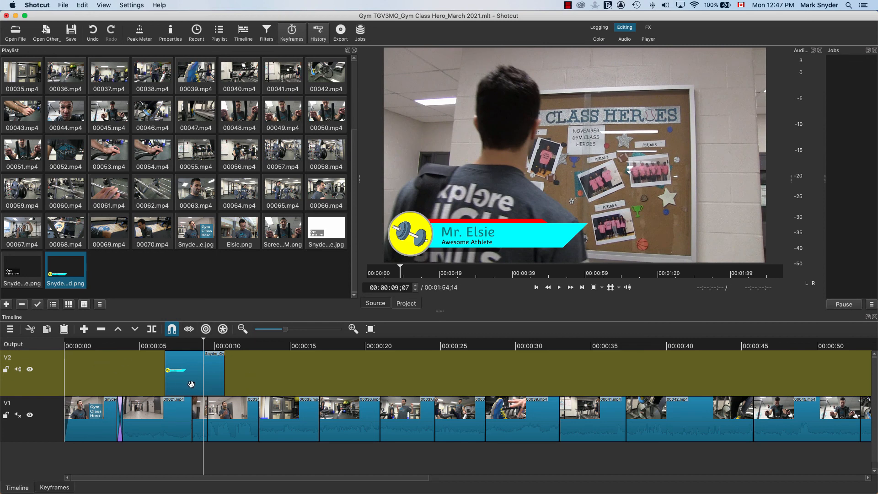
# Move the lower third on V2 back to end level with 00021.mp4 and play its beginning.
pyautogui.moveTo(191, 385); pyautogui.dragTo(141, 388)
pyautogui.click(104, 346)
pyautogui.press('space')
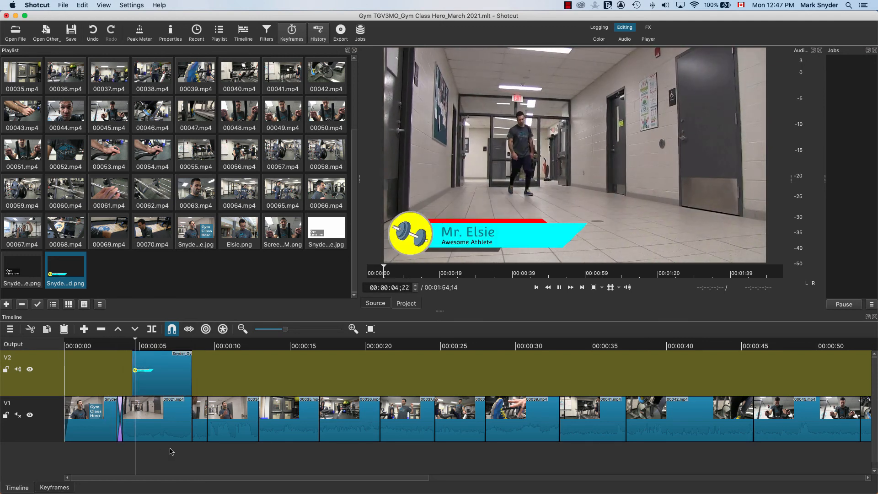
pyautogui.press('space')
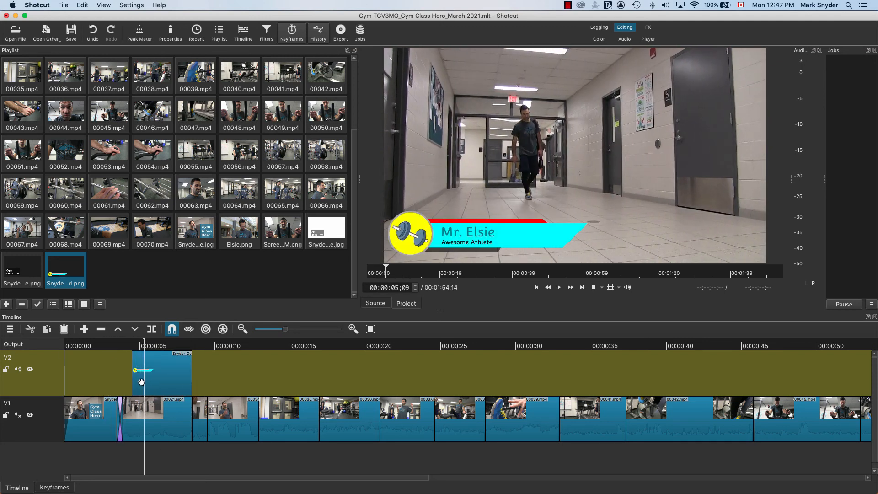
# Shift the lower third on V2 to start at about 5.5 seconds and play the lead-in from the transition.
pyautogui.moveTo(151, 380); pyautogui.dragTo(164, 383)
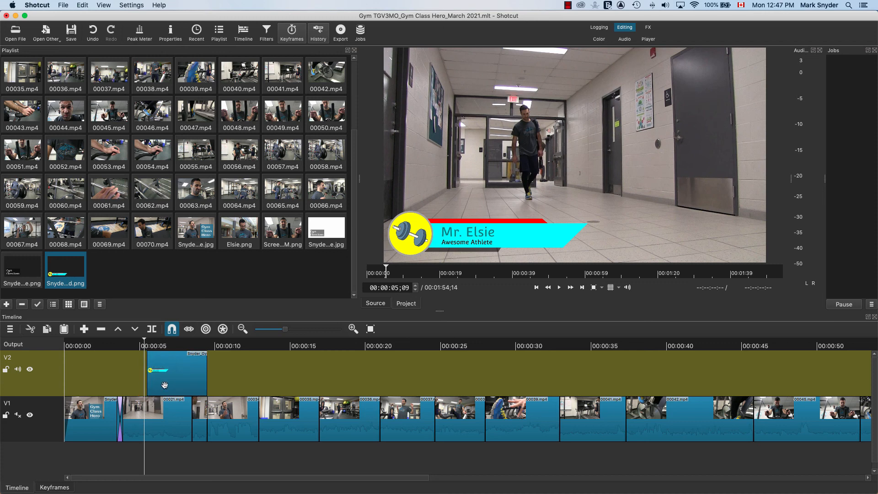
pyautogui.click(150, 344)
pyautogui.moveTo(154, 344); pyautogui.dragTo(110, 343)
pyautogui.press('space')
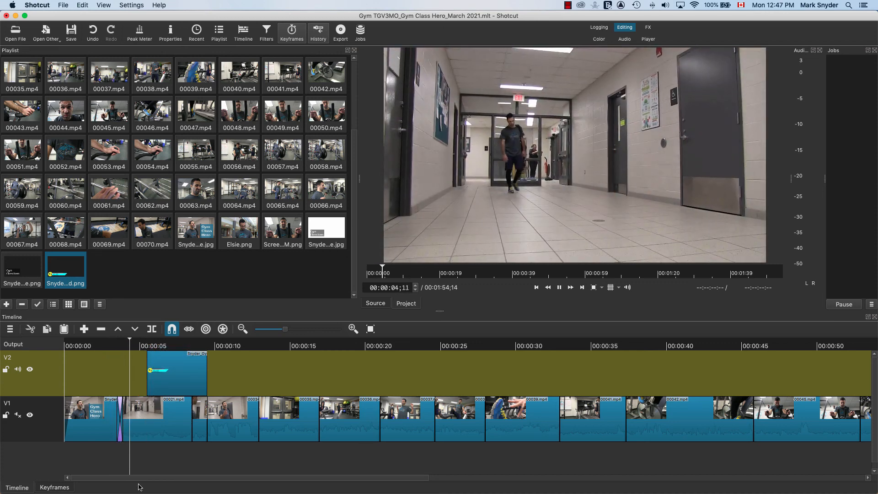
pyautogui.press('space')
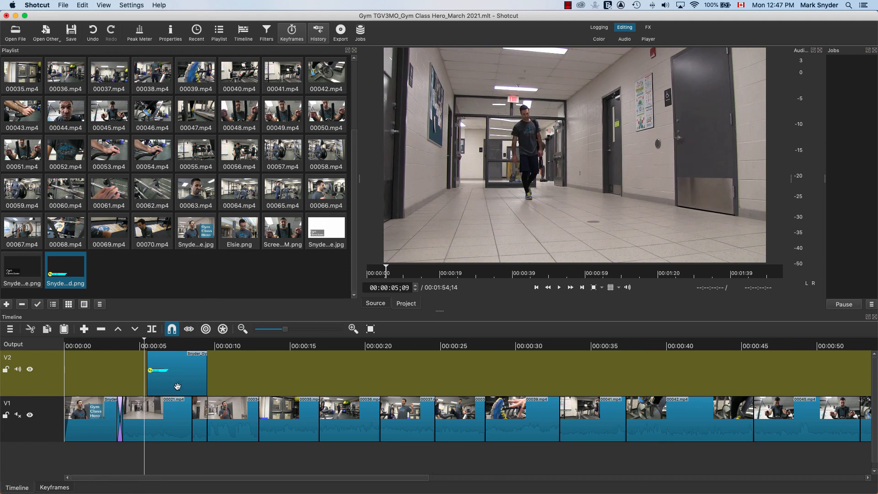
# Align the lower third's start with the playhead at 00:00:05;09, trim its end to 00:00:08;04 and play the result.
pyautogui.moveTo(175, 386)
pyautogui.mouseDown()
pyautogui.moveTo(165, 388)
pyautogui.moveTo(162, 367)
pyautogui.moveTo(183, 380)
pyautogui.moveTo(175, 380)
pyautogui.mouseUp()
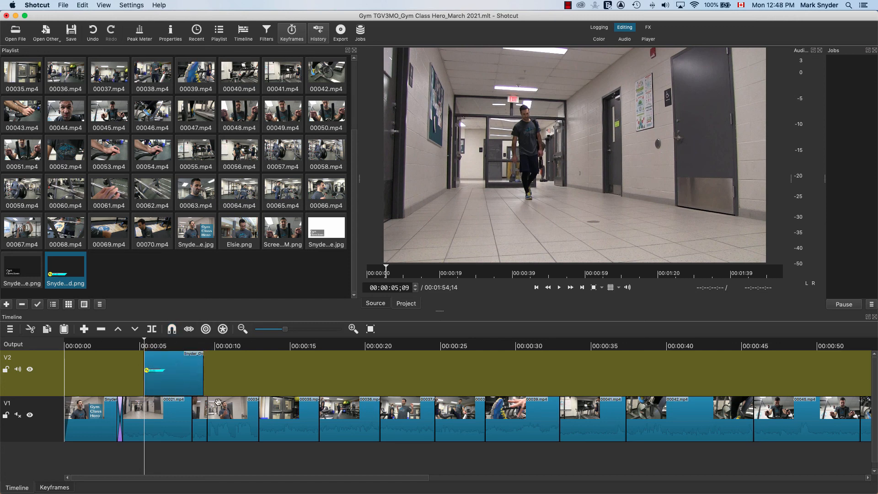
pyautogui.click(173, 332)
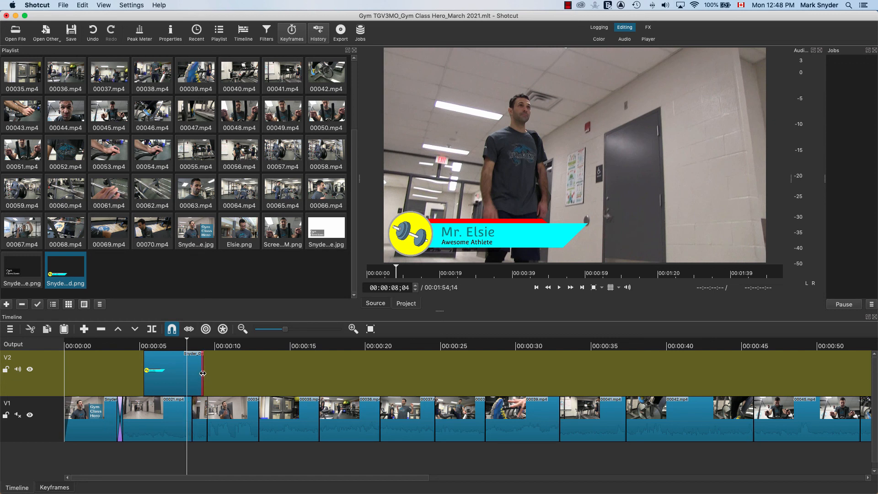
pyautogui.moveTo(202, 371); pyautogui.dragTo(180, 375)
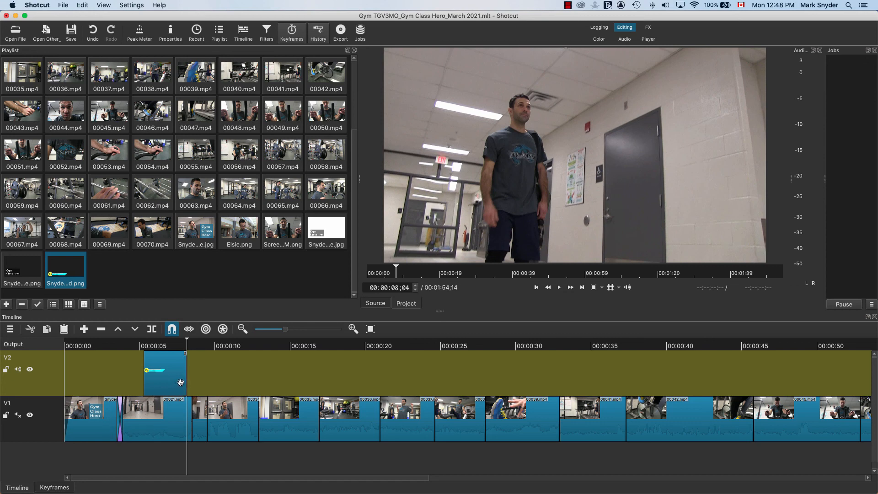
pyautogui.moveTo(187, 345); pyautogui.dragTo(80, 353)
pyautogui.press('space')
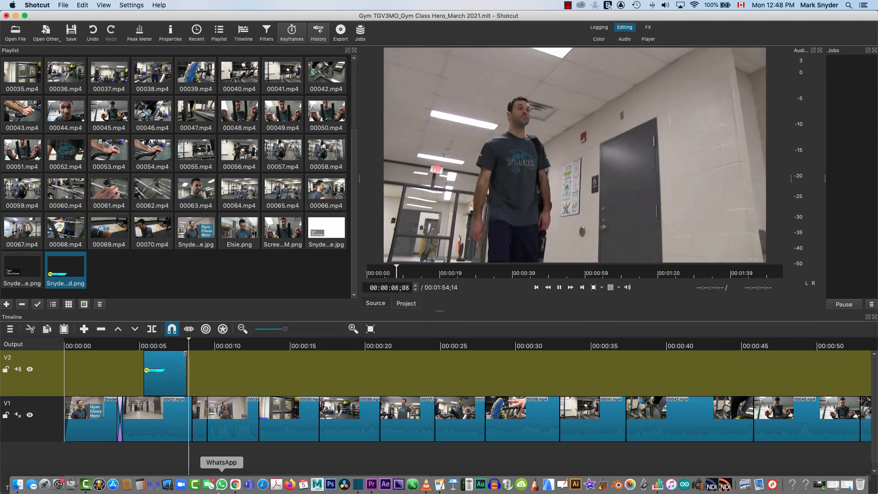
pyautogui.press('space')
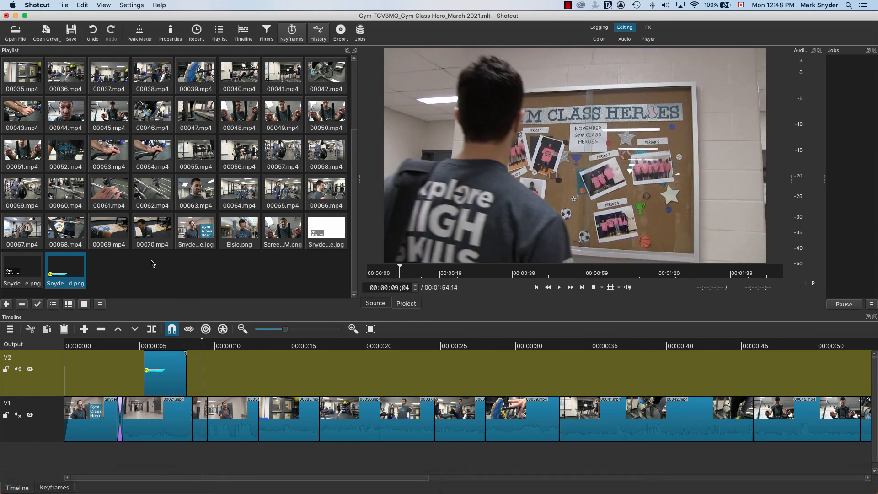
# Move the shortened lower third on V2 earlier to start at about 4.7 seconds and play the opening.
pyautogui.moveTo(178, 376); pyautogui.dragTo(163, 388)
pyautogui.click(87, 359)
pyautogui.press('space')
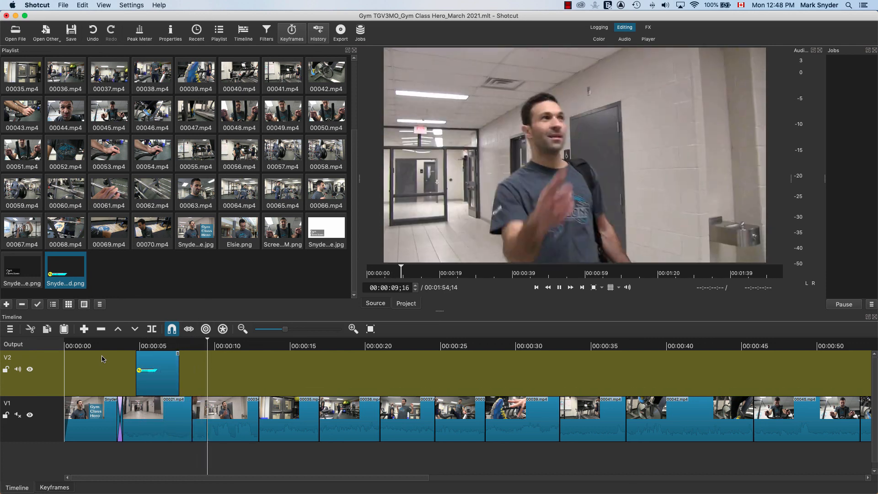
pyautogui.press('space')
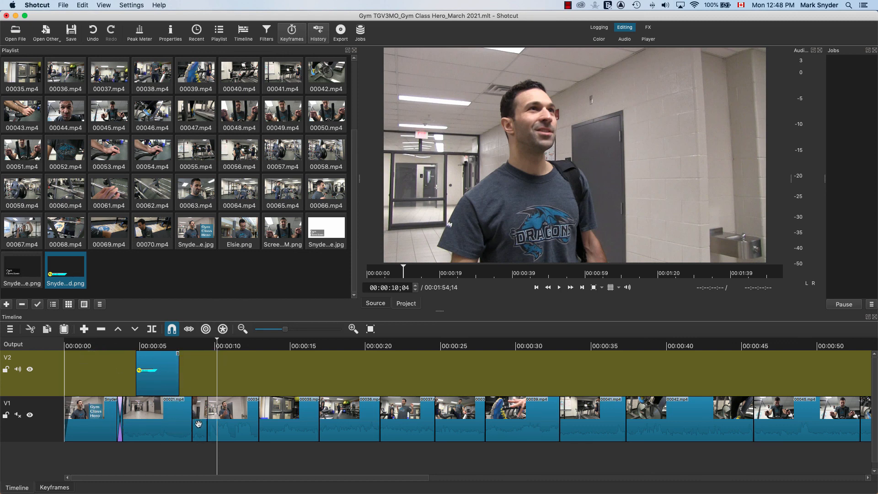
# Add a Fade In Video filter to the lower third on V2 with a duration of 10 frames.
pyautogui.click(159, 387)
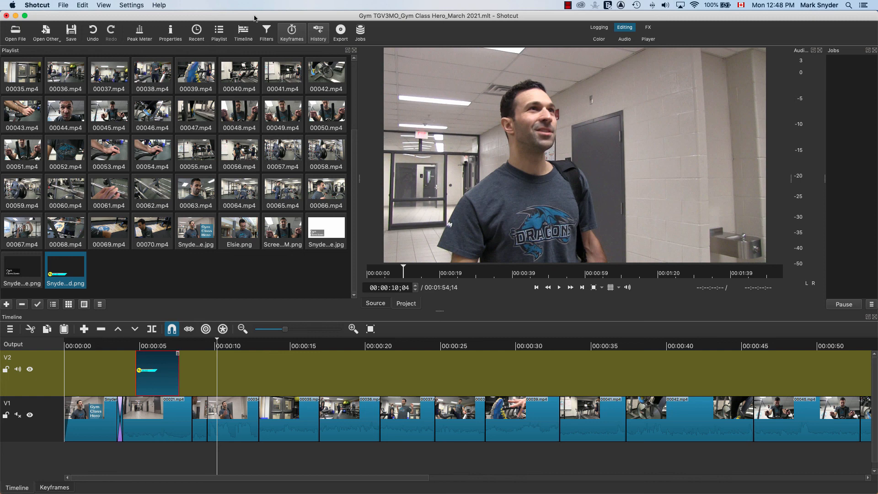
pyautogui.click(267, 32)
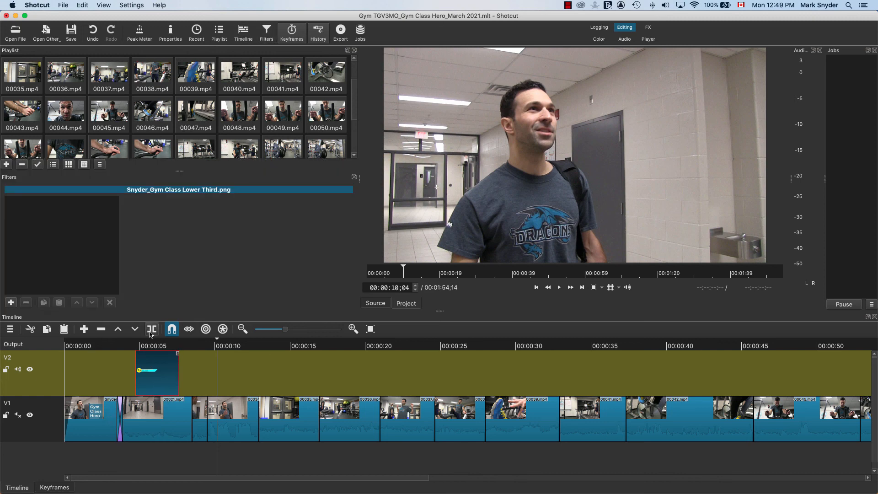
pyautogui.click(11, 303)
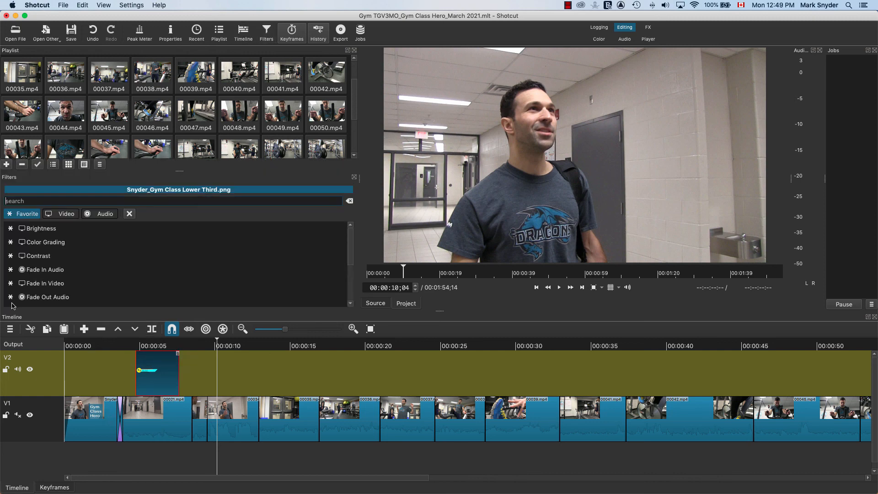
pyautogui.write('f')
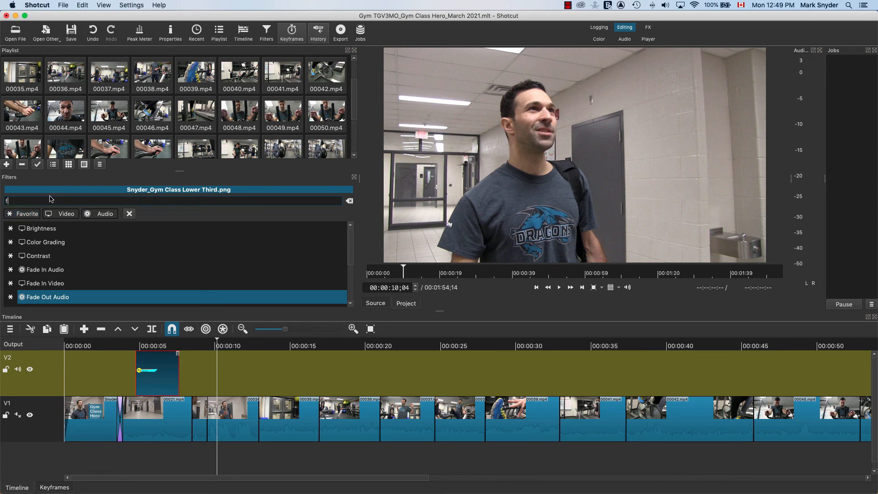
pyautogui.write('ade')
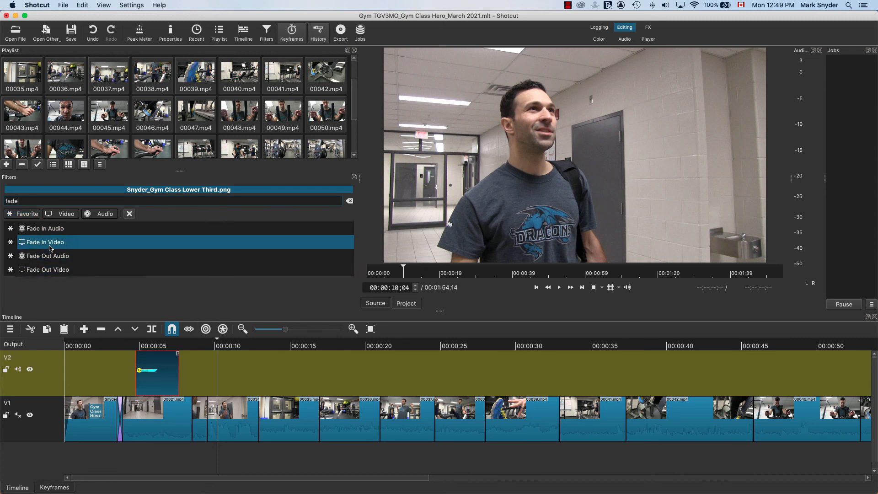
pyautogui.press('Return')
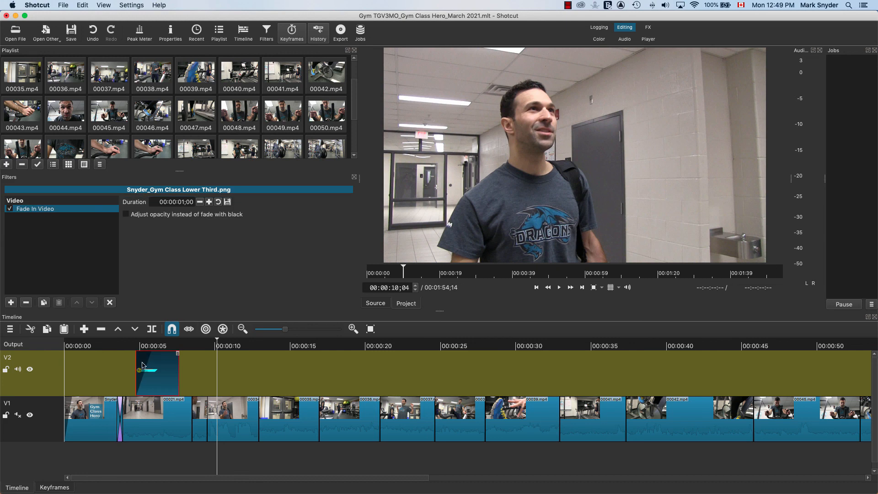
pyautogui.tripleClick(183, 201)
pyautogui.write('10')
pyautogui.press('Return')
# Add a Fade Out Video filter to the lower third on V2 with a duration of 10 frames.
pyautogui.click(12, 303)
pyautogui.write('fade')
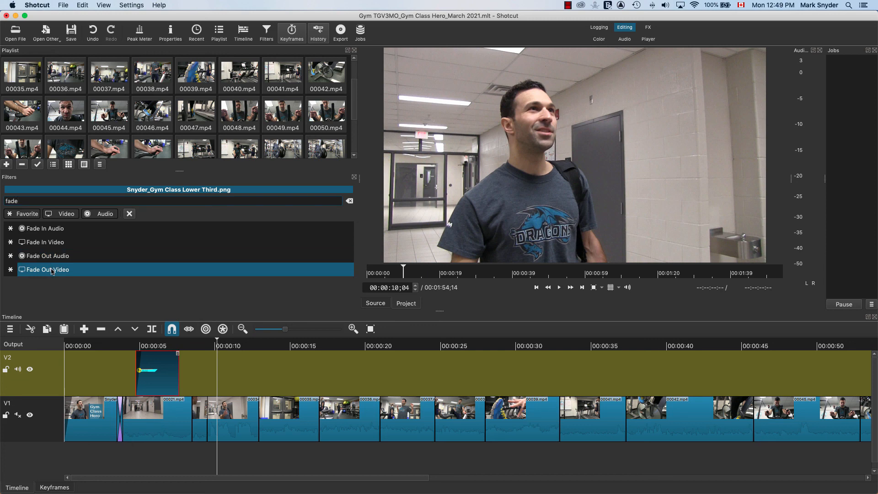
pyautogui.click(56, 268)
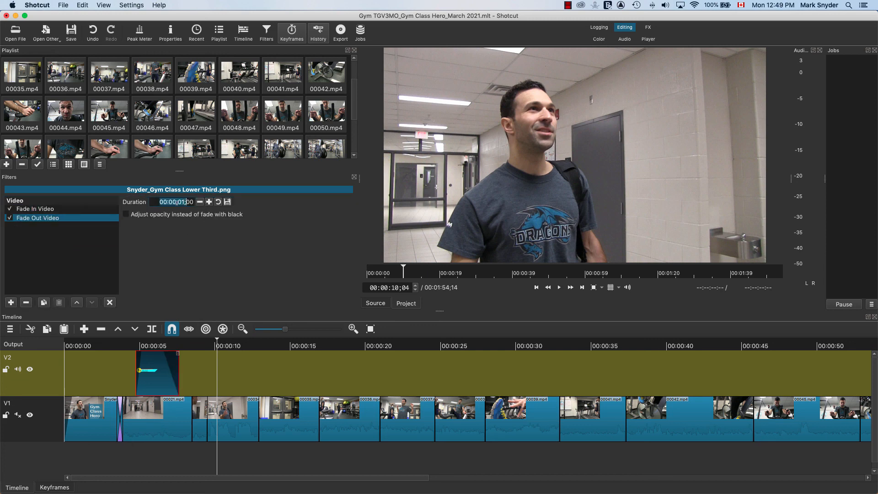
pyautogui.moveTo(178, 201); pyautogui.dragTo(195, 205)
pyautogui.write('10')
pyautogui.press('Return')
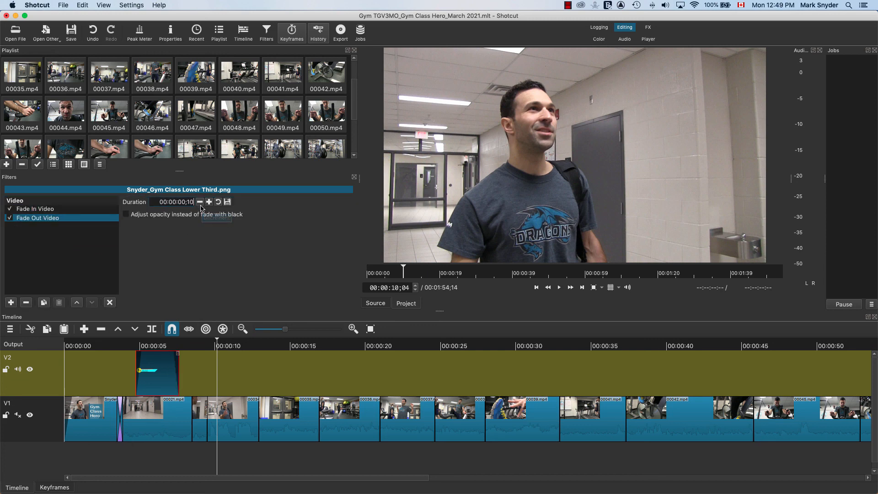
# Play the opening to check the lower third's fades, look over the end of the timeline, and return the playhead to 00:00:02;11.
pyautogui.click(99, 347)
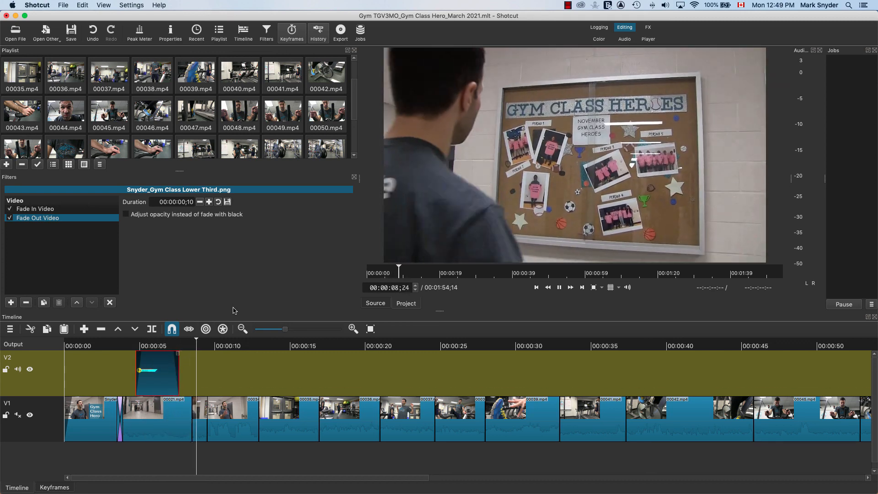
pyautogui.press('space')
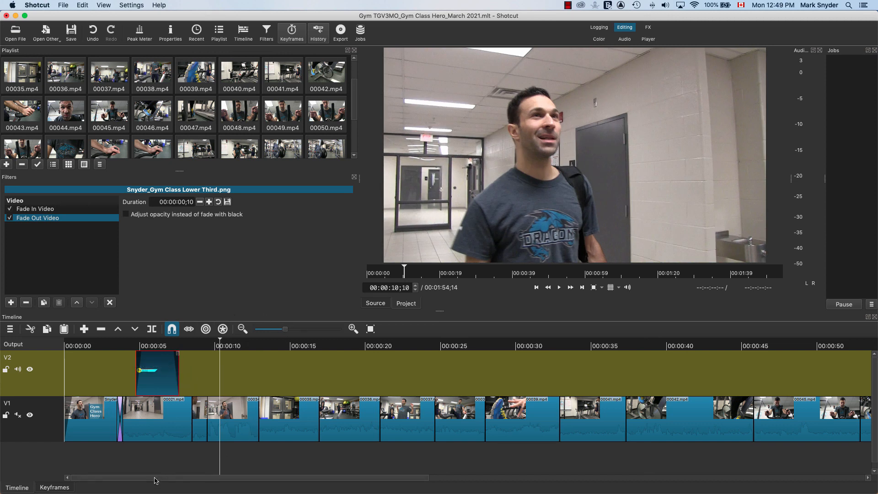
pyautogui.moveTo(154, 480); pyautogui.dragTo(803, 480)
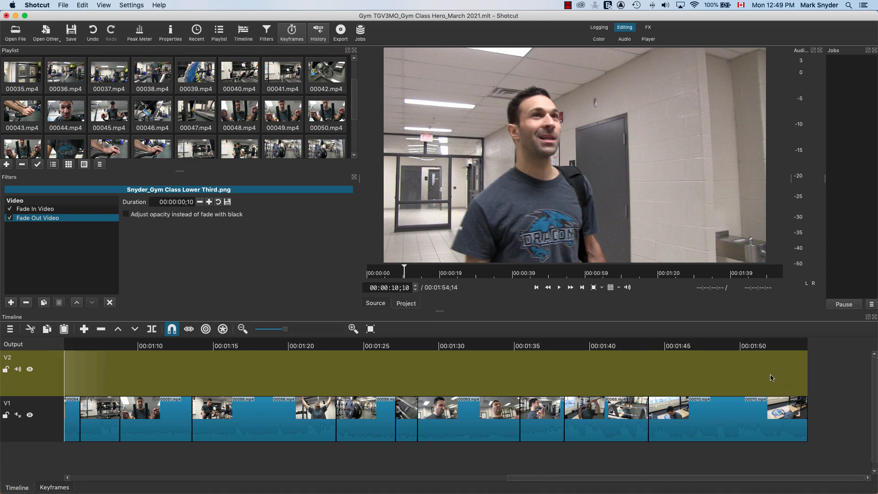
pyautogui.moveTo(540, 479); pyautogui.dragTo(81, 492)
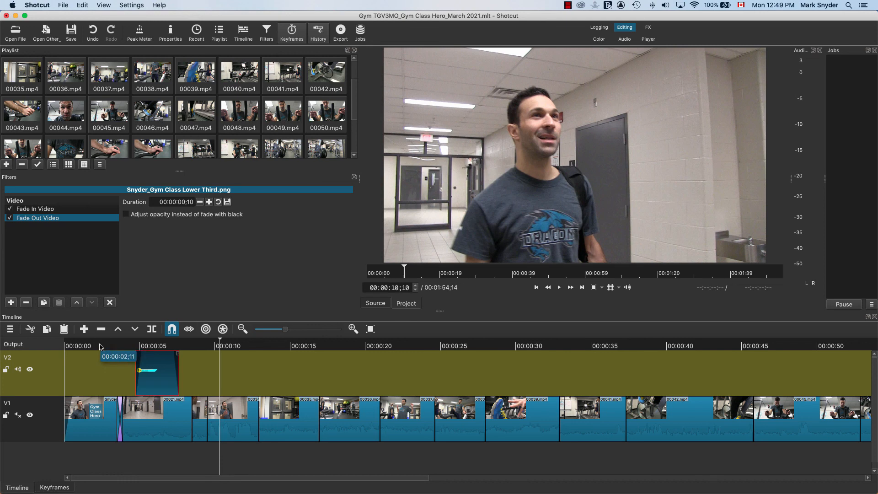
pyautogui.click(101, 363)
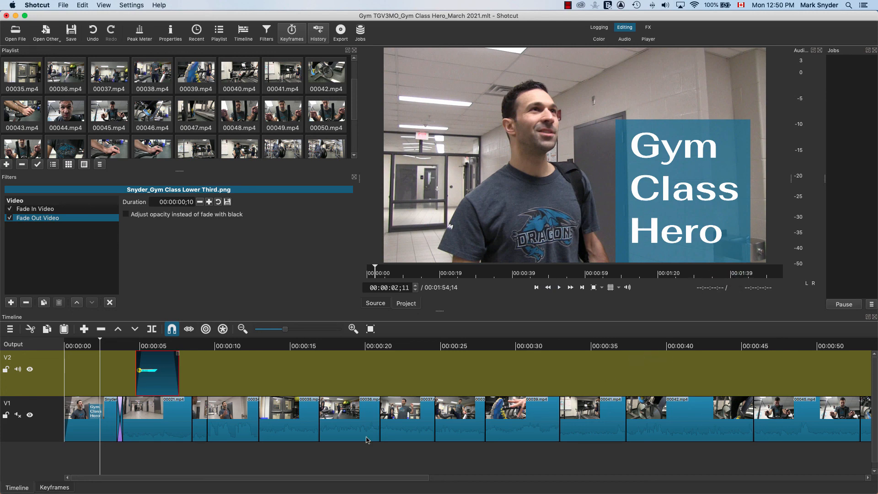
# Close the filter settings and add the Gym Class Hero title image after the last clip on V1.
pyautogui.moveTo(332, 479); pyautogui.dragTo(829, 483)
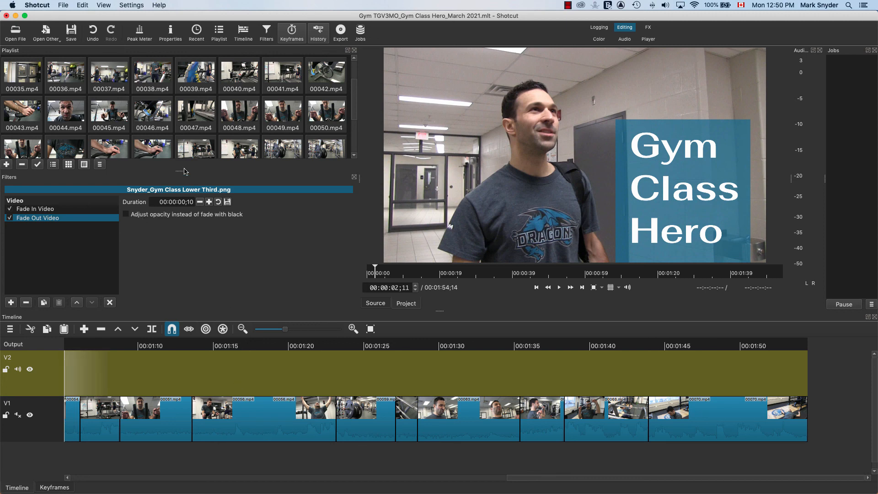
pyautogui.click(354, 177)
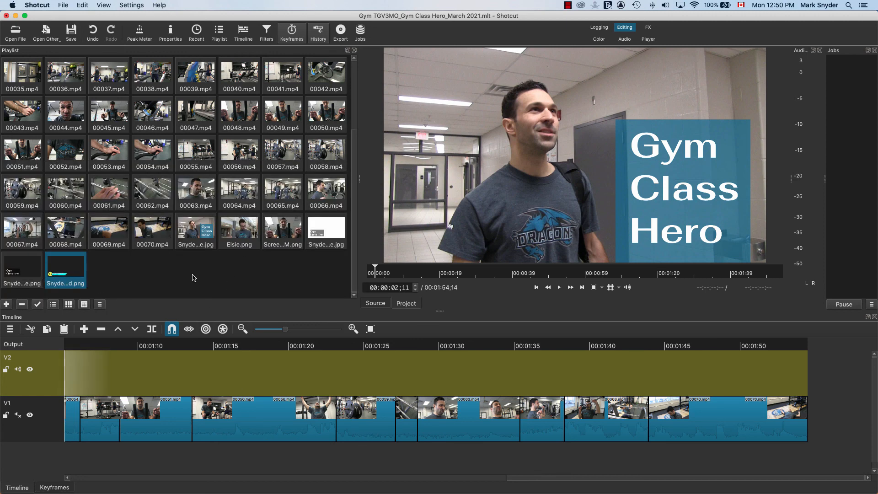
pyautogui.click(200, 242)
pyautogui.moveTo(200, 230); pyautogui.dragTo(780, 333)
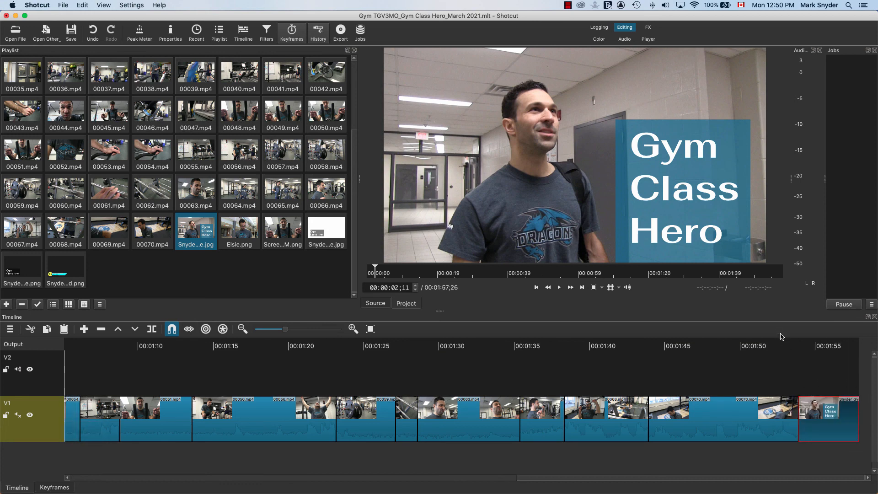
# Try overlapping the closing title with the last clip on V1 for a transition of about 1.2 seconds, and undo it.
pyautogui.moveTo(825, 410); pyautogui.dragTo(819, 430)
pyautogui.press('space')
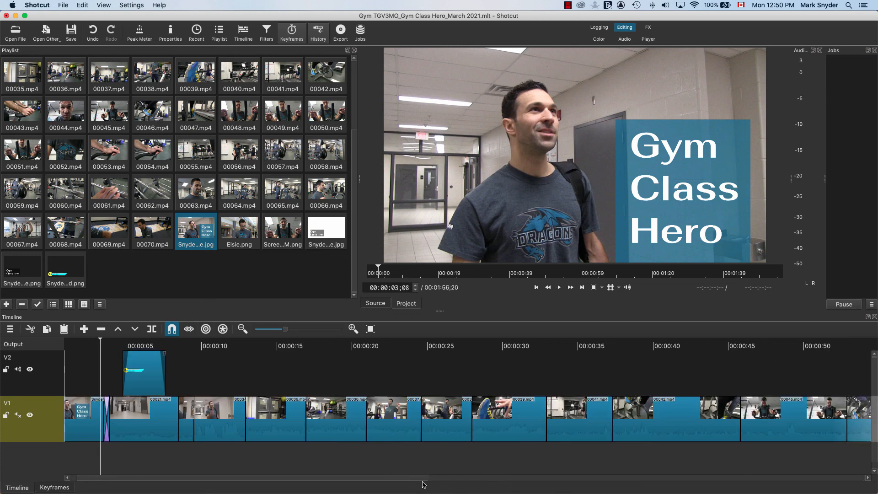
pyautogui.moveTo(402, 478); pyautogui.dragTo(876, 479)
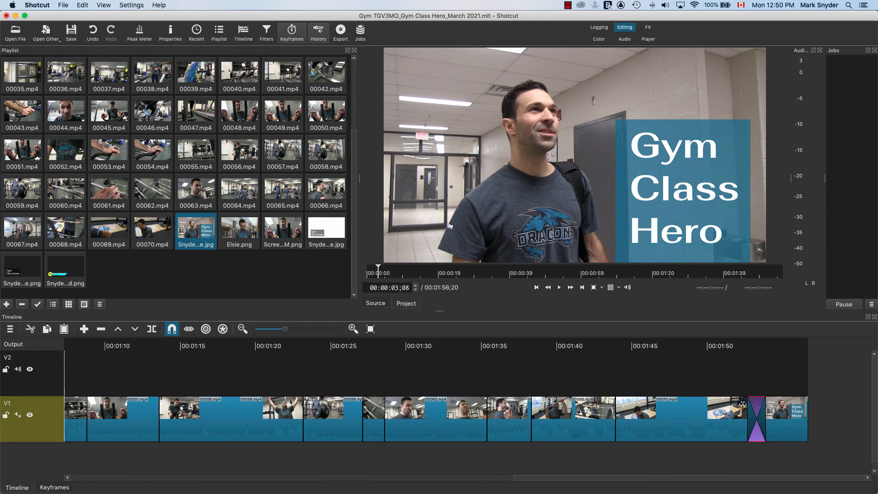
pyautogui.press('super+z')
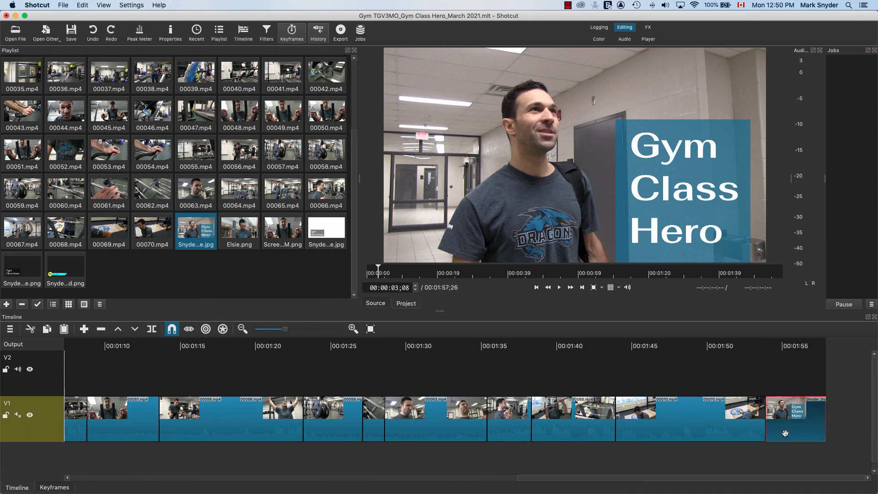
# With snapping turned off, overlap the closing title with the last clip for a transition of about 9 frames and play it.
pyautogui.moveTo(787, 431); pyautogui.dragTo(777, 438)
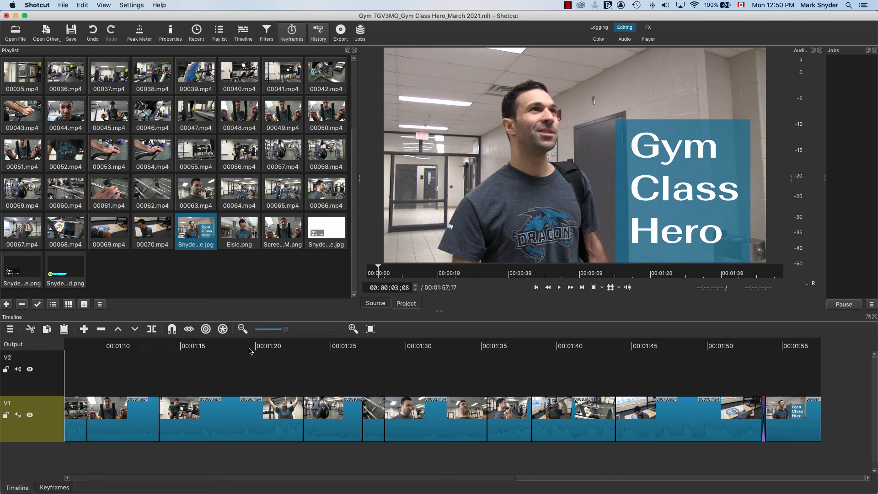
pyautogui.click(721, 365)
pyautogui.press('space')
pyautogui.press('space')
pyautogui.press('space')
pyautogui.press('space')
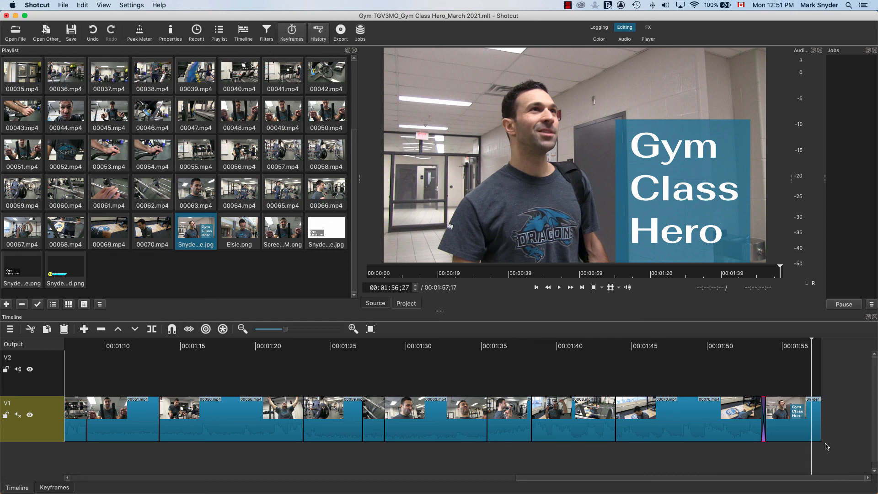
# Split the closing title on V1 at 00:01:56;27 and delete the remainder after the cut.
pyautogui.press('s')
pyautogui.click(815, 427)
pyautogui.press('Delete')
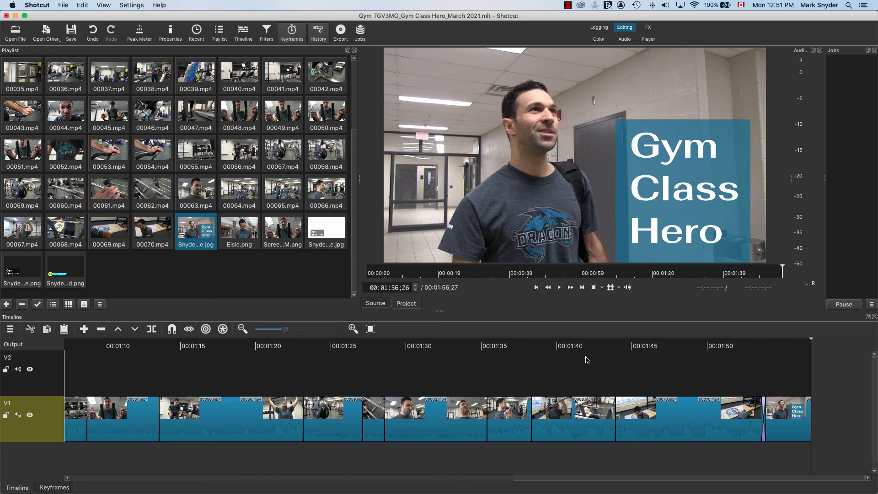
# Return to the start of the timeline and preview the lower third at 00:00:06;07.
pyautogui.moveTo(813, 340); pyautogui.dragTo(184, 344)
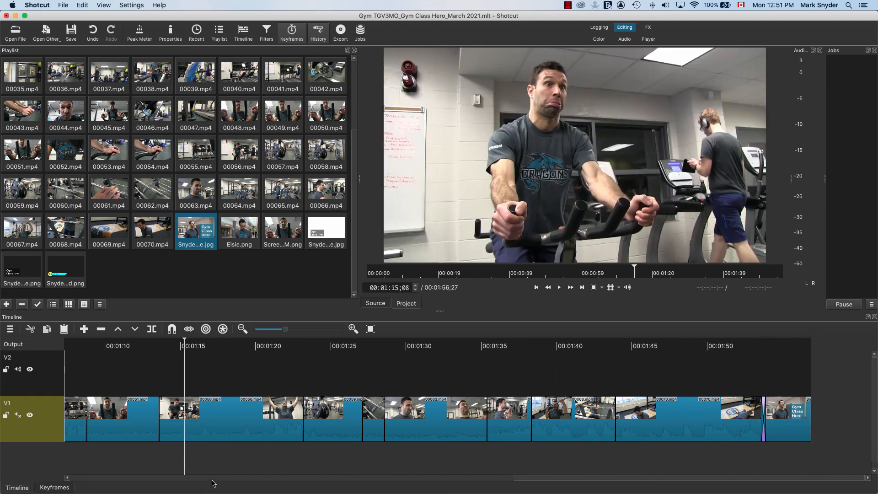
pyautogui.click(211, 479)
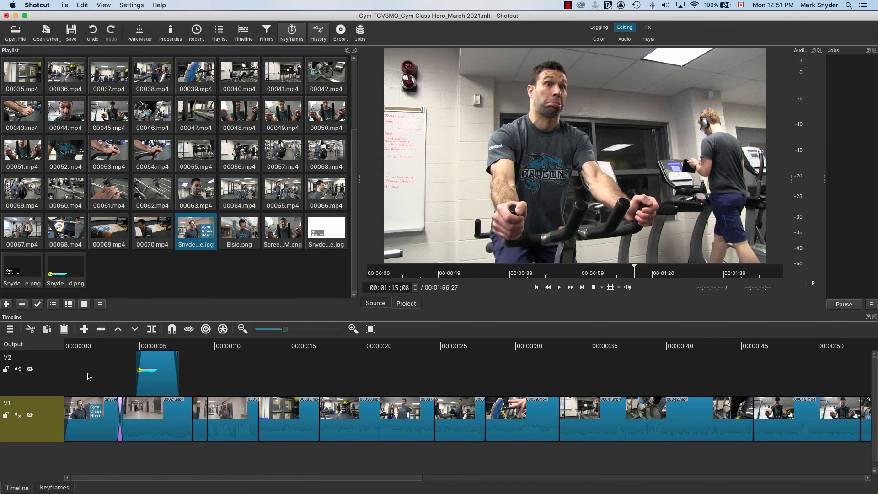
pyautogui.click(158, 359)
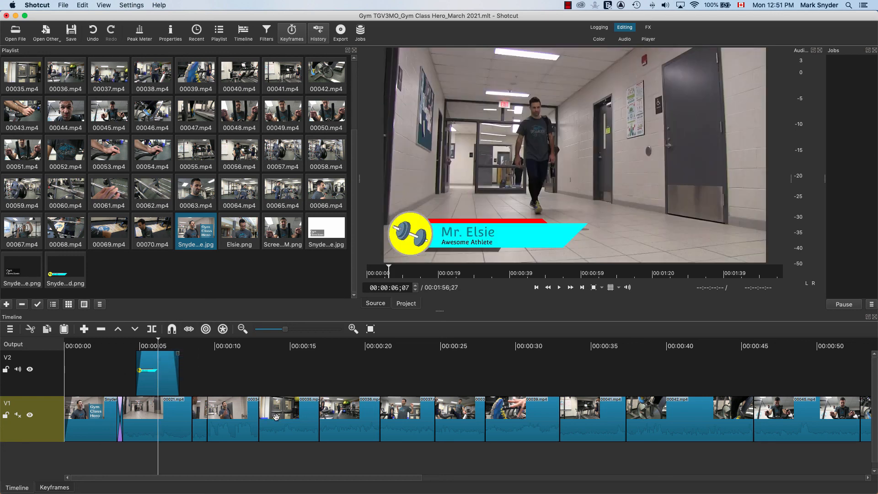